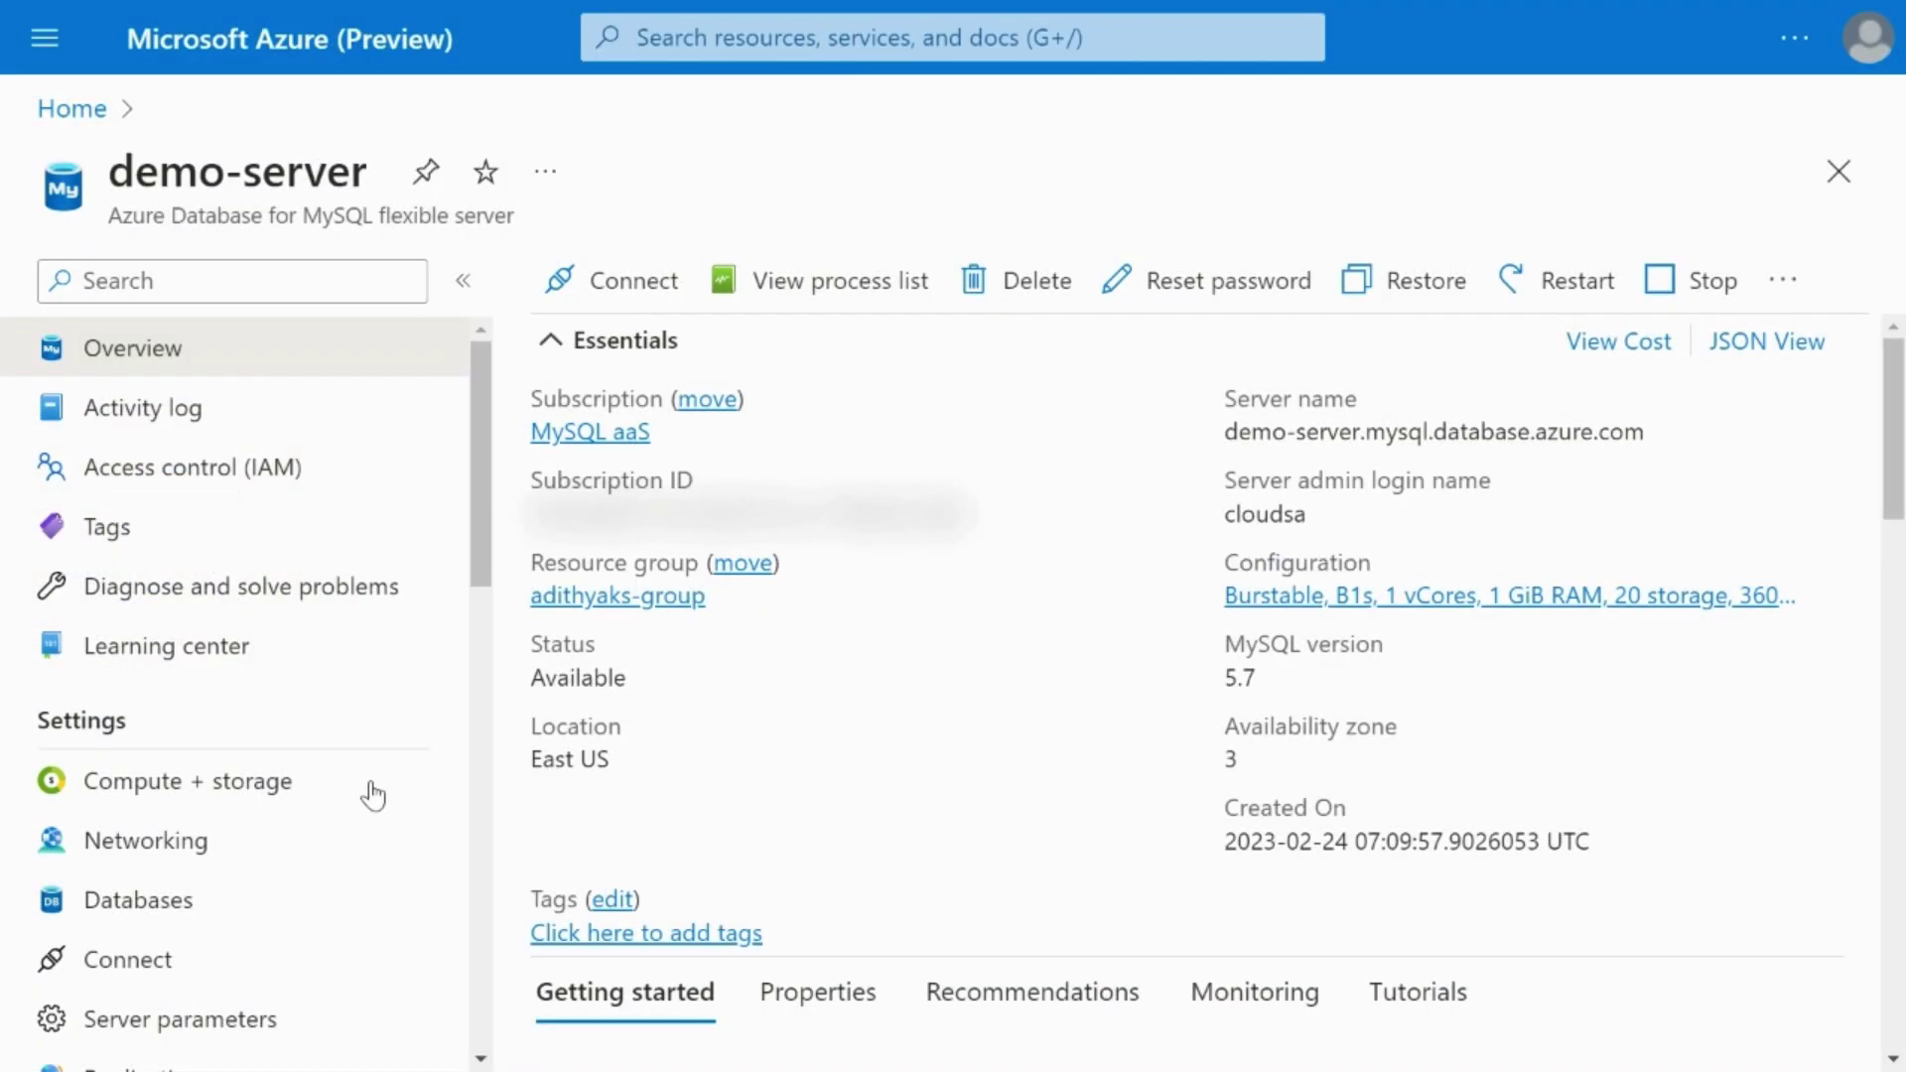
- Open the Databases list of the demo-server MySQL flexible server
left_click(144, 925)
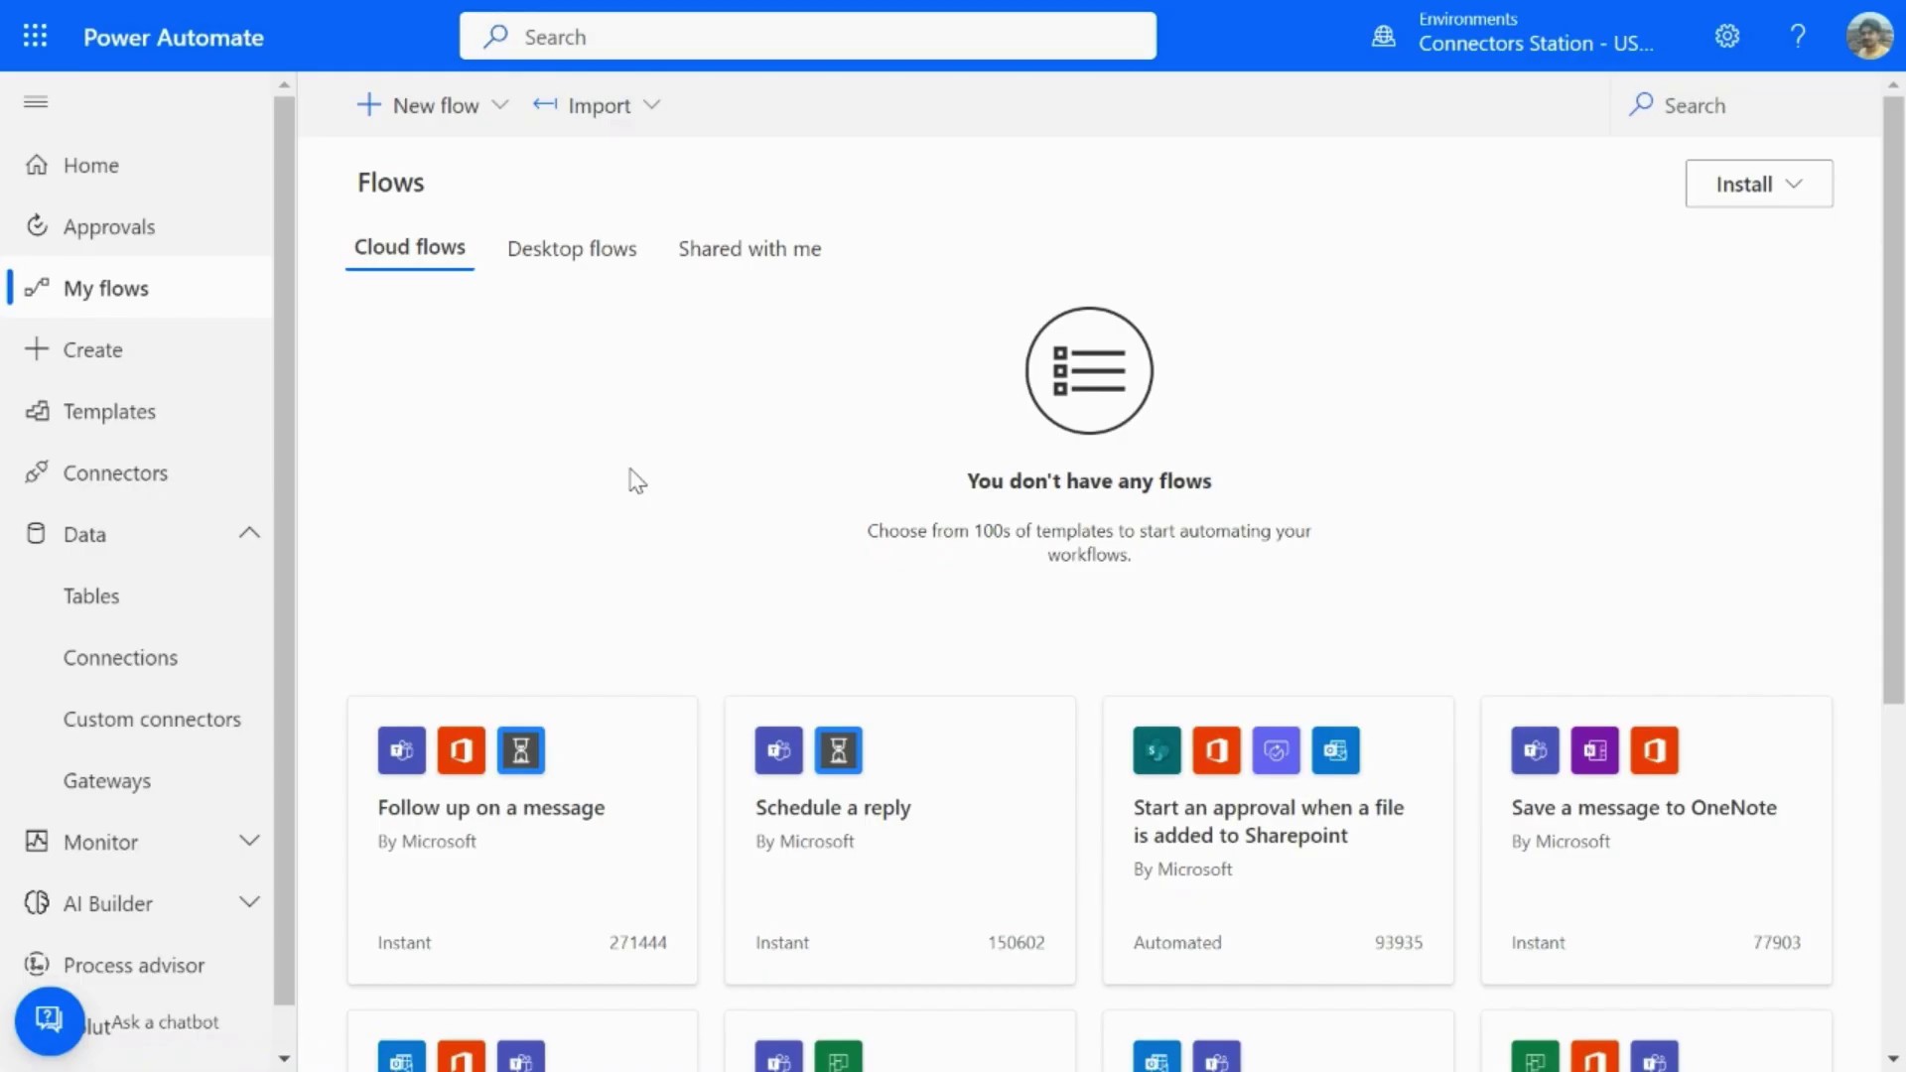
- Create an instant cloud flow named 'Insert flow Orders table' triggered by an HTTP request
left_click(422, 118)
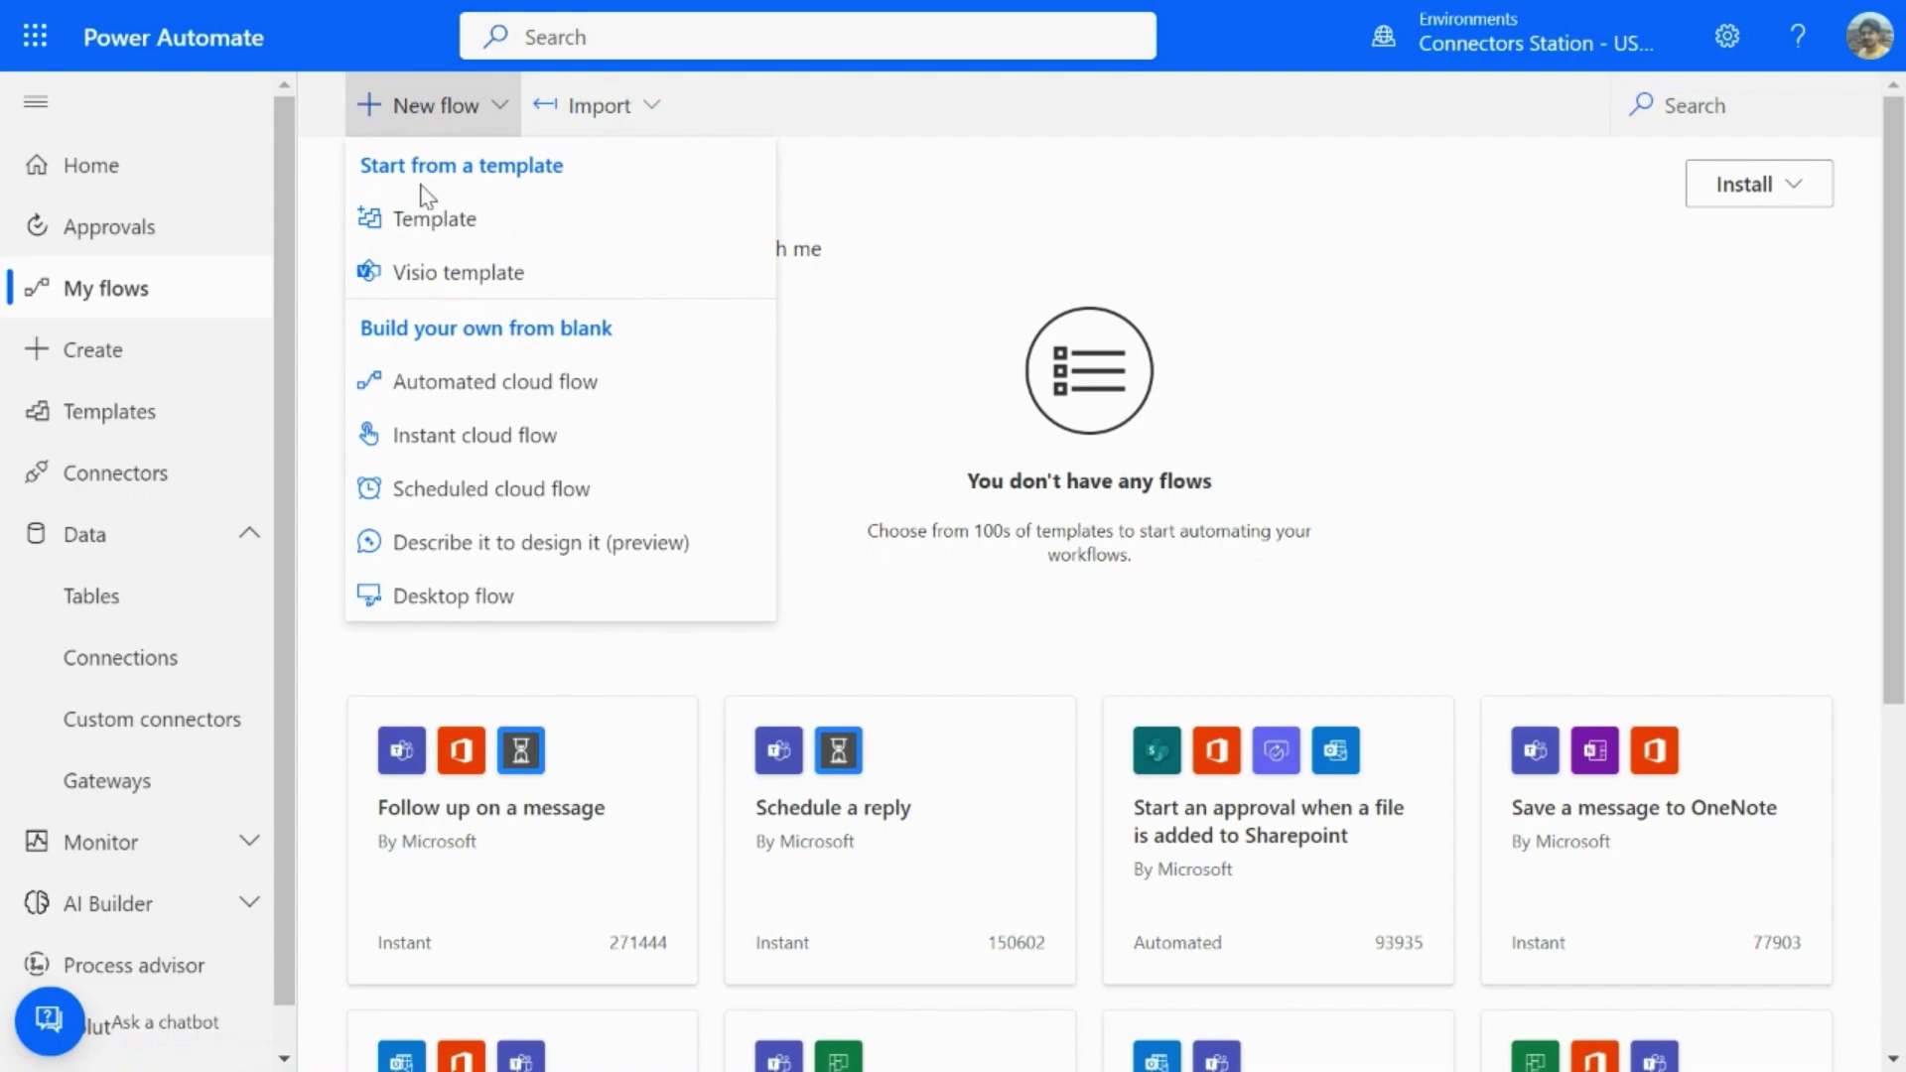
left_click(460, 434)
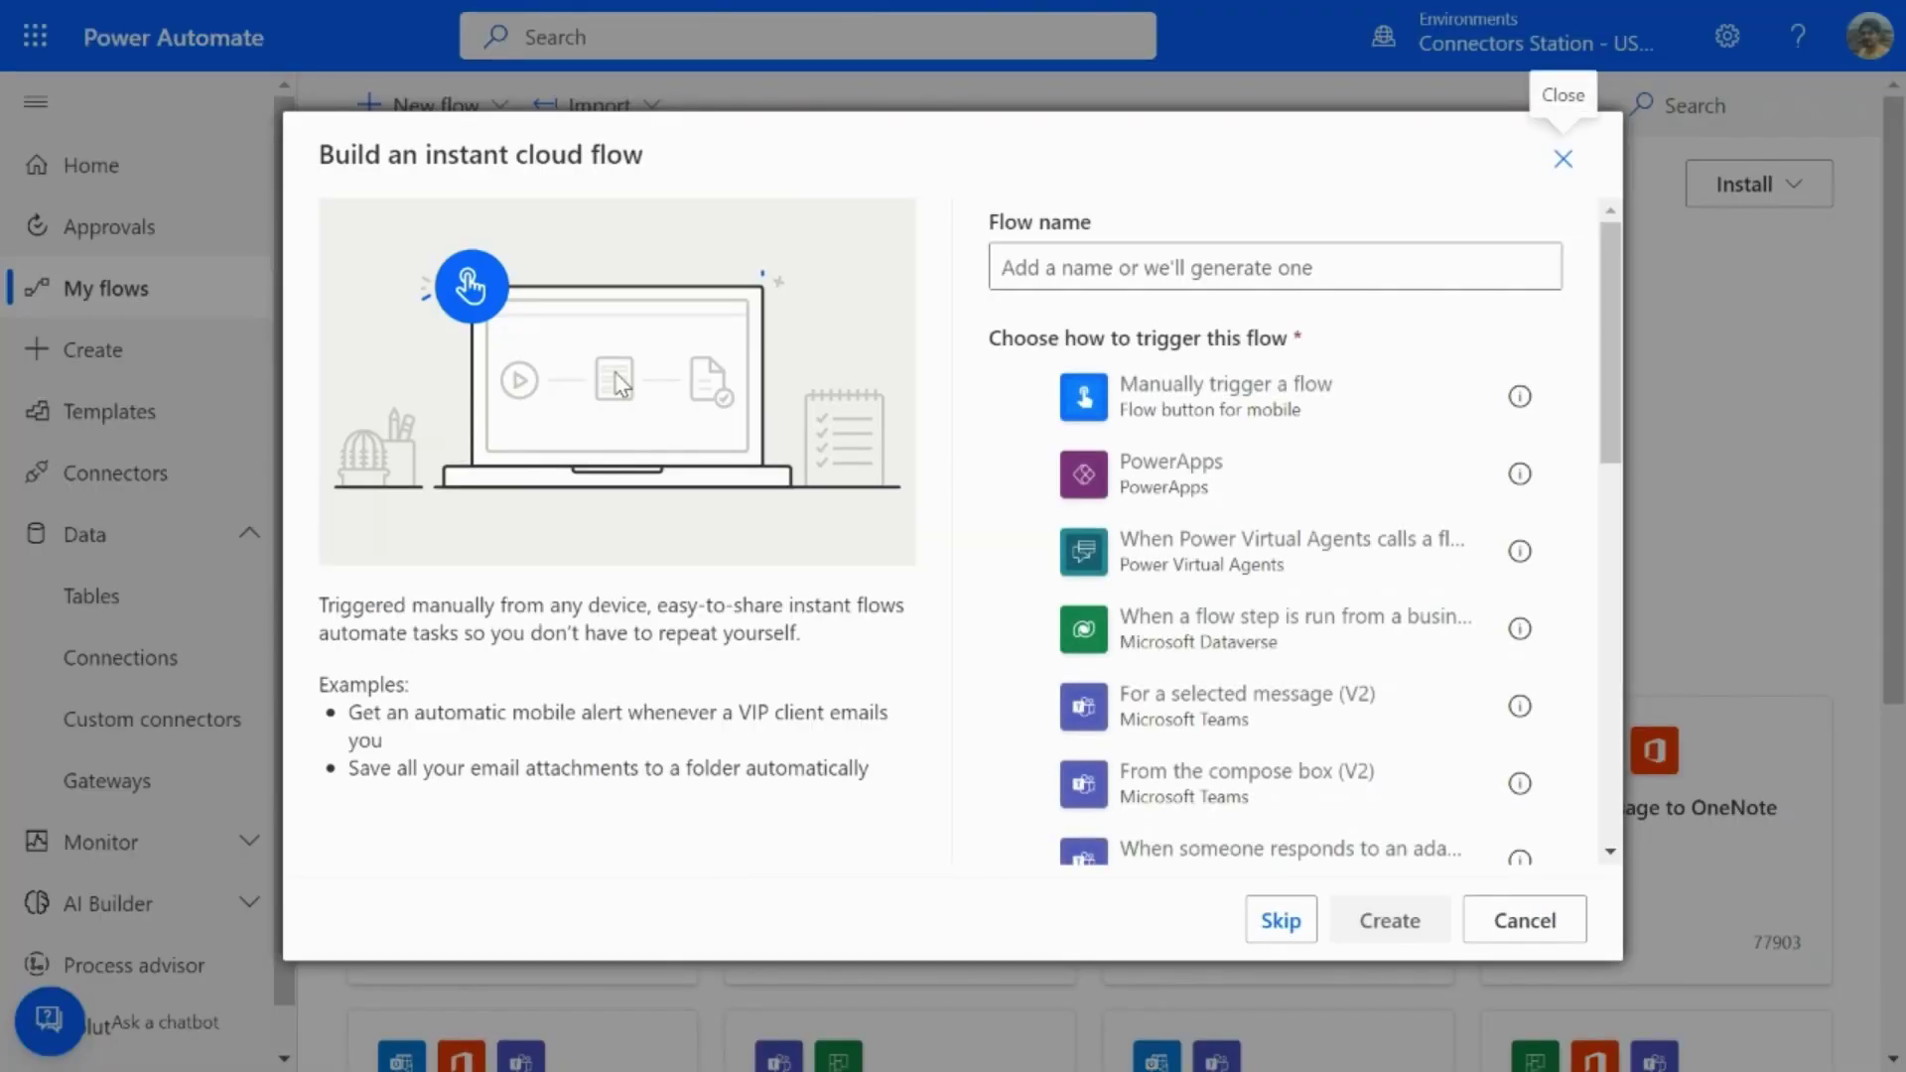
left_click(1038, 279)
type("Insert flow Orders table")
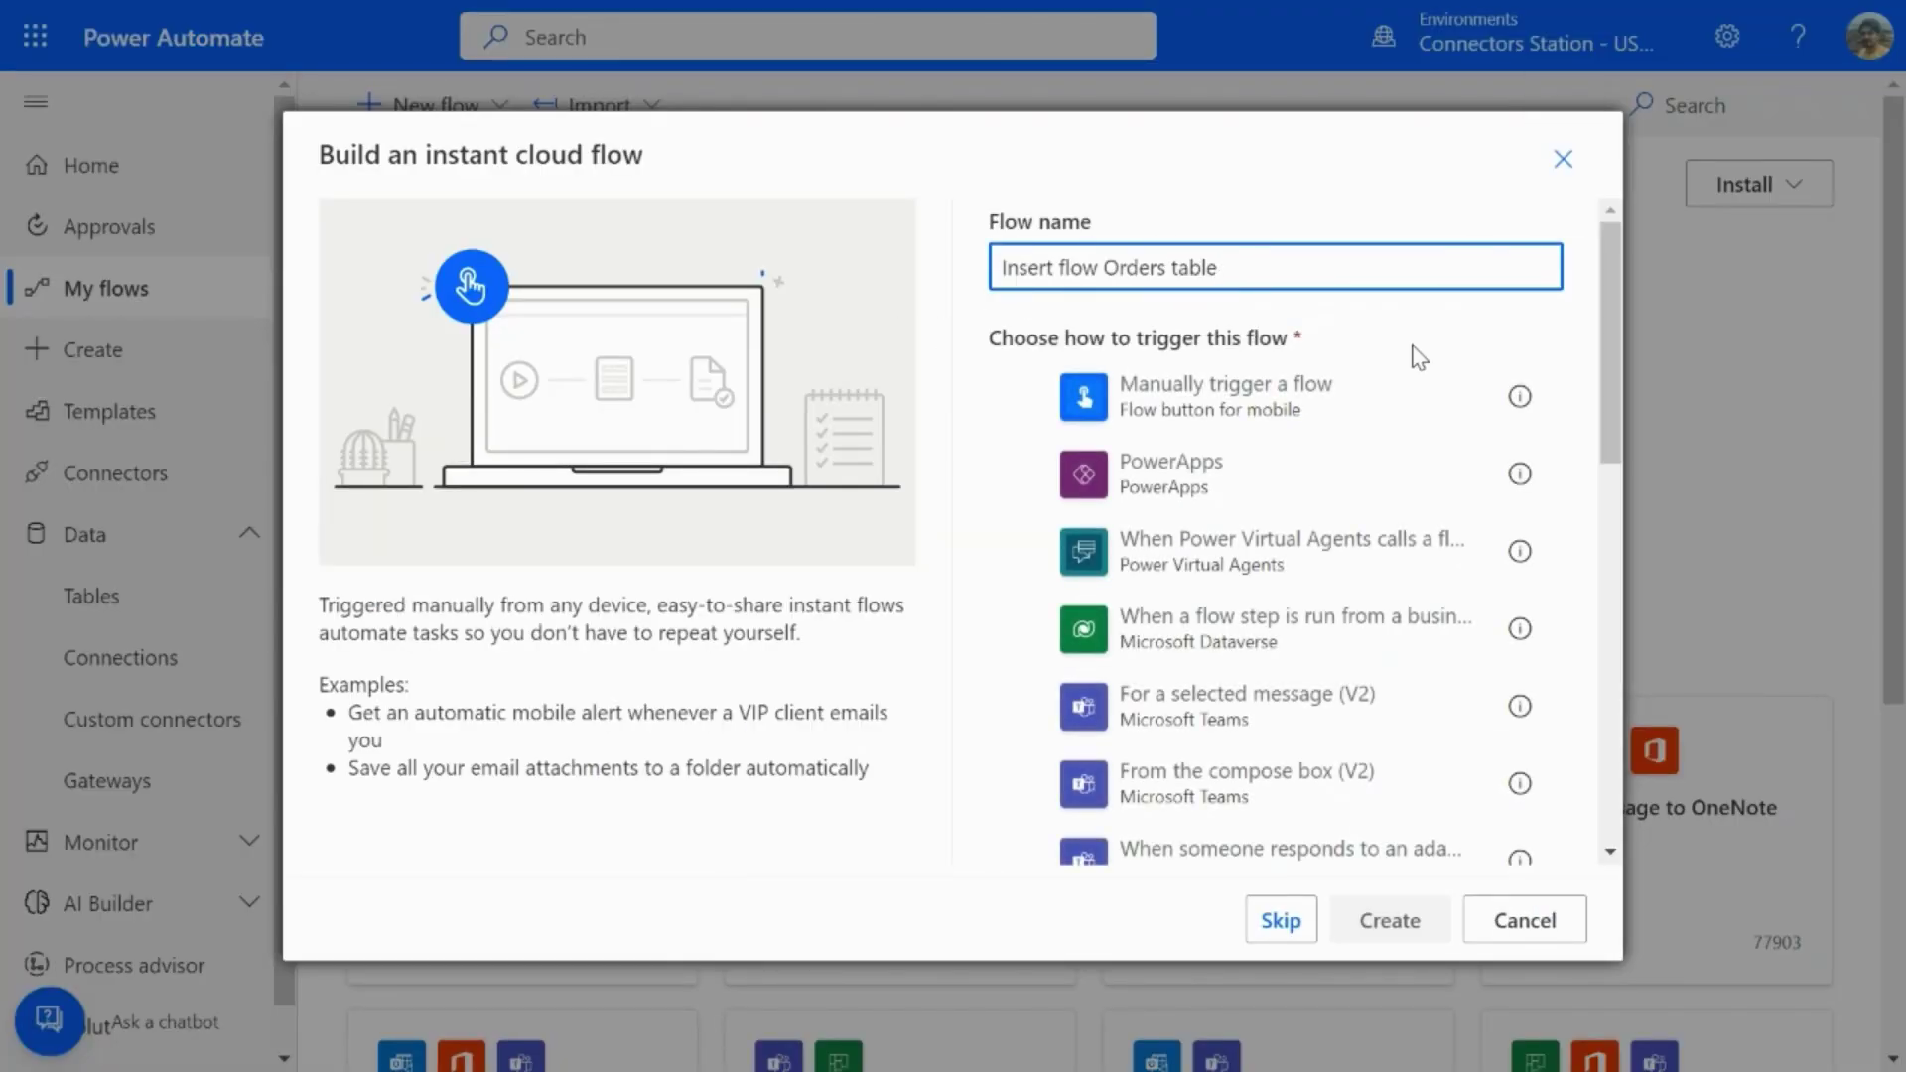
scroll(1417, 357, "down", 10)
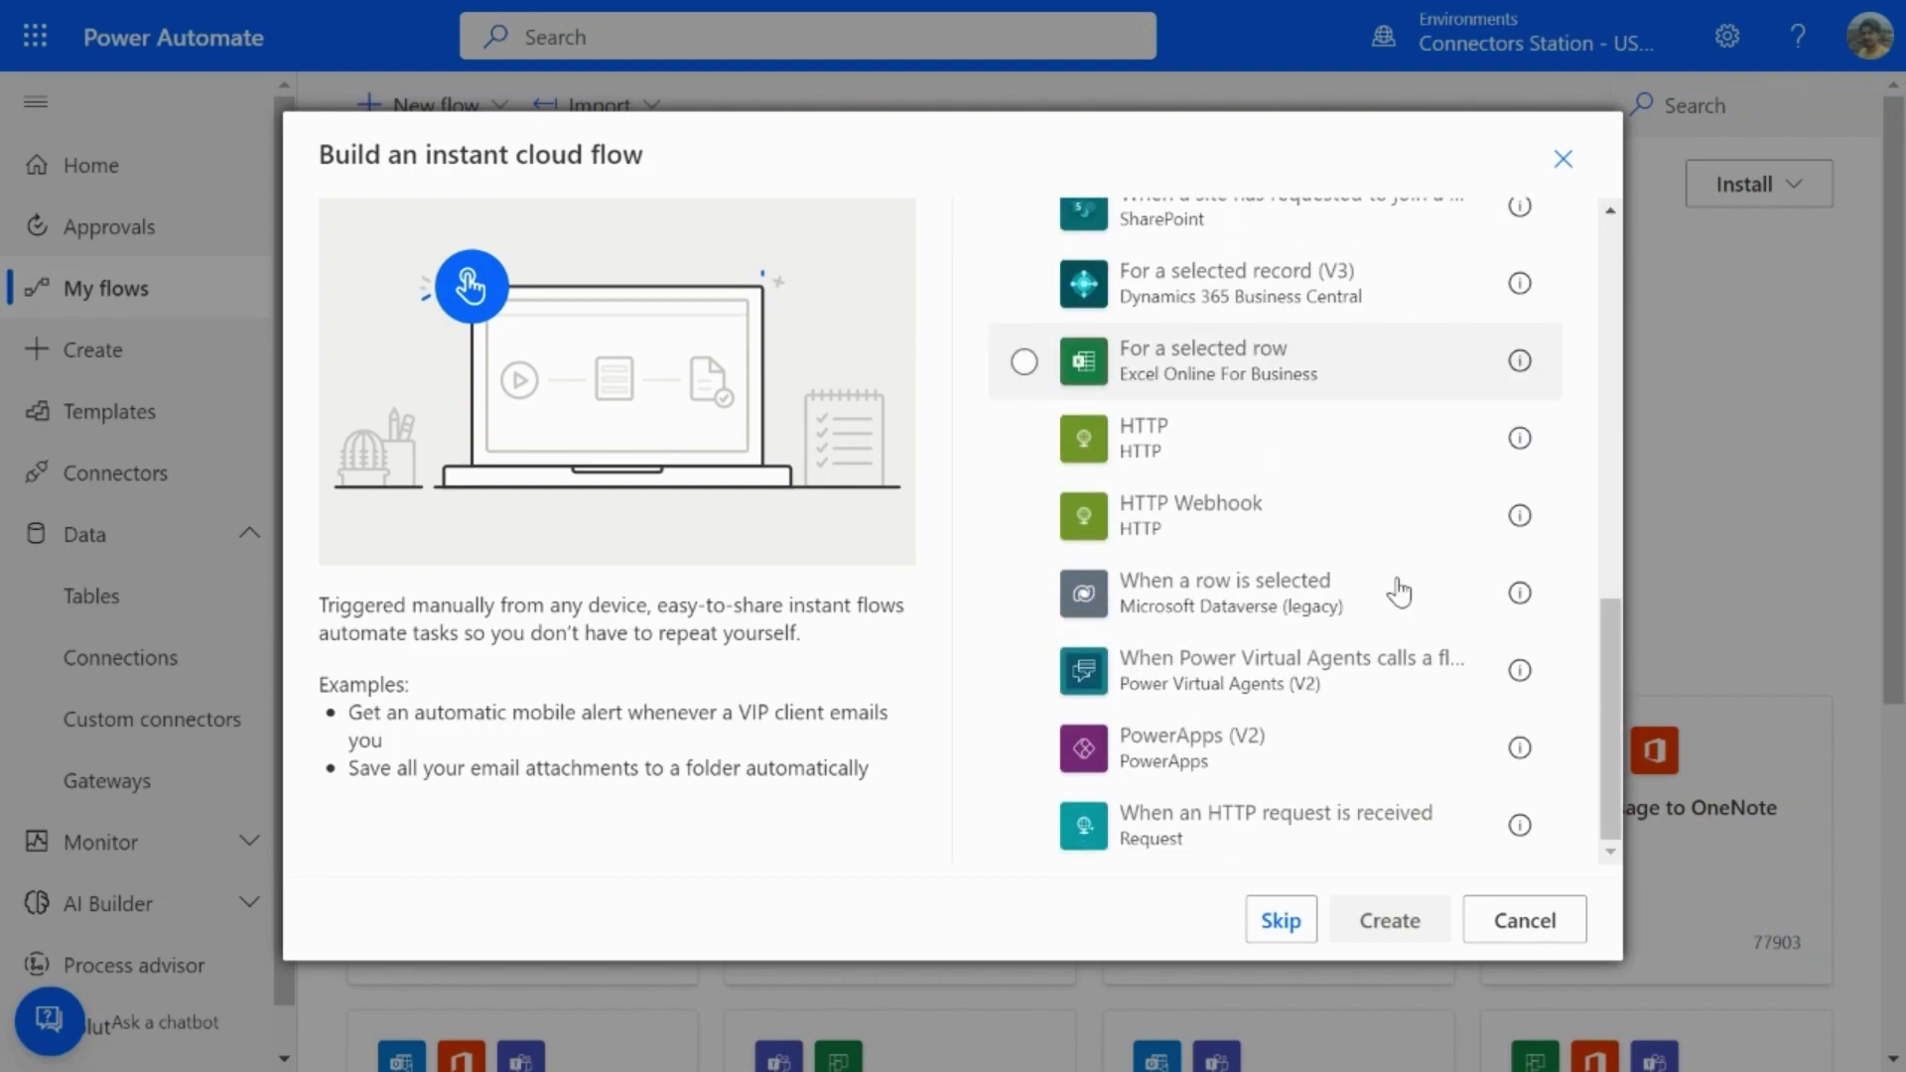
left_click(1318, 844)
left_click(1390, 920)
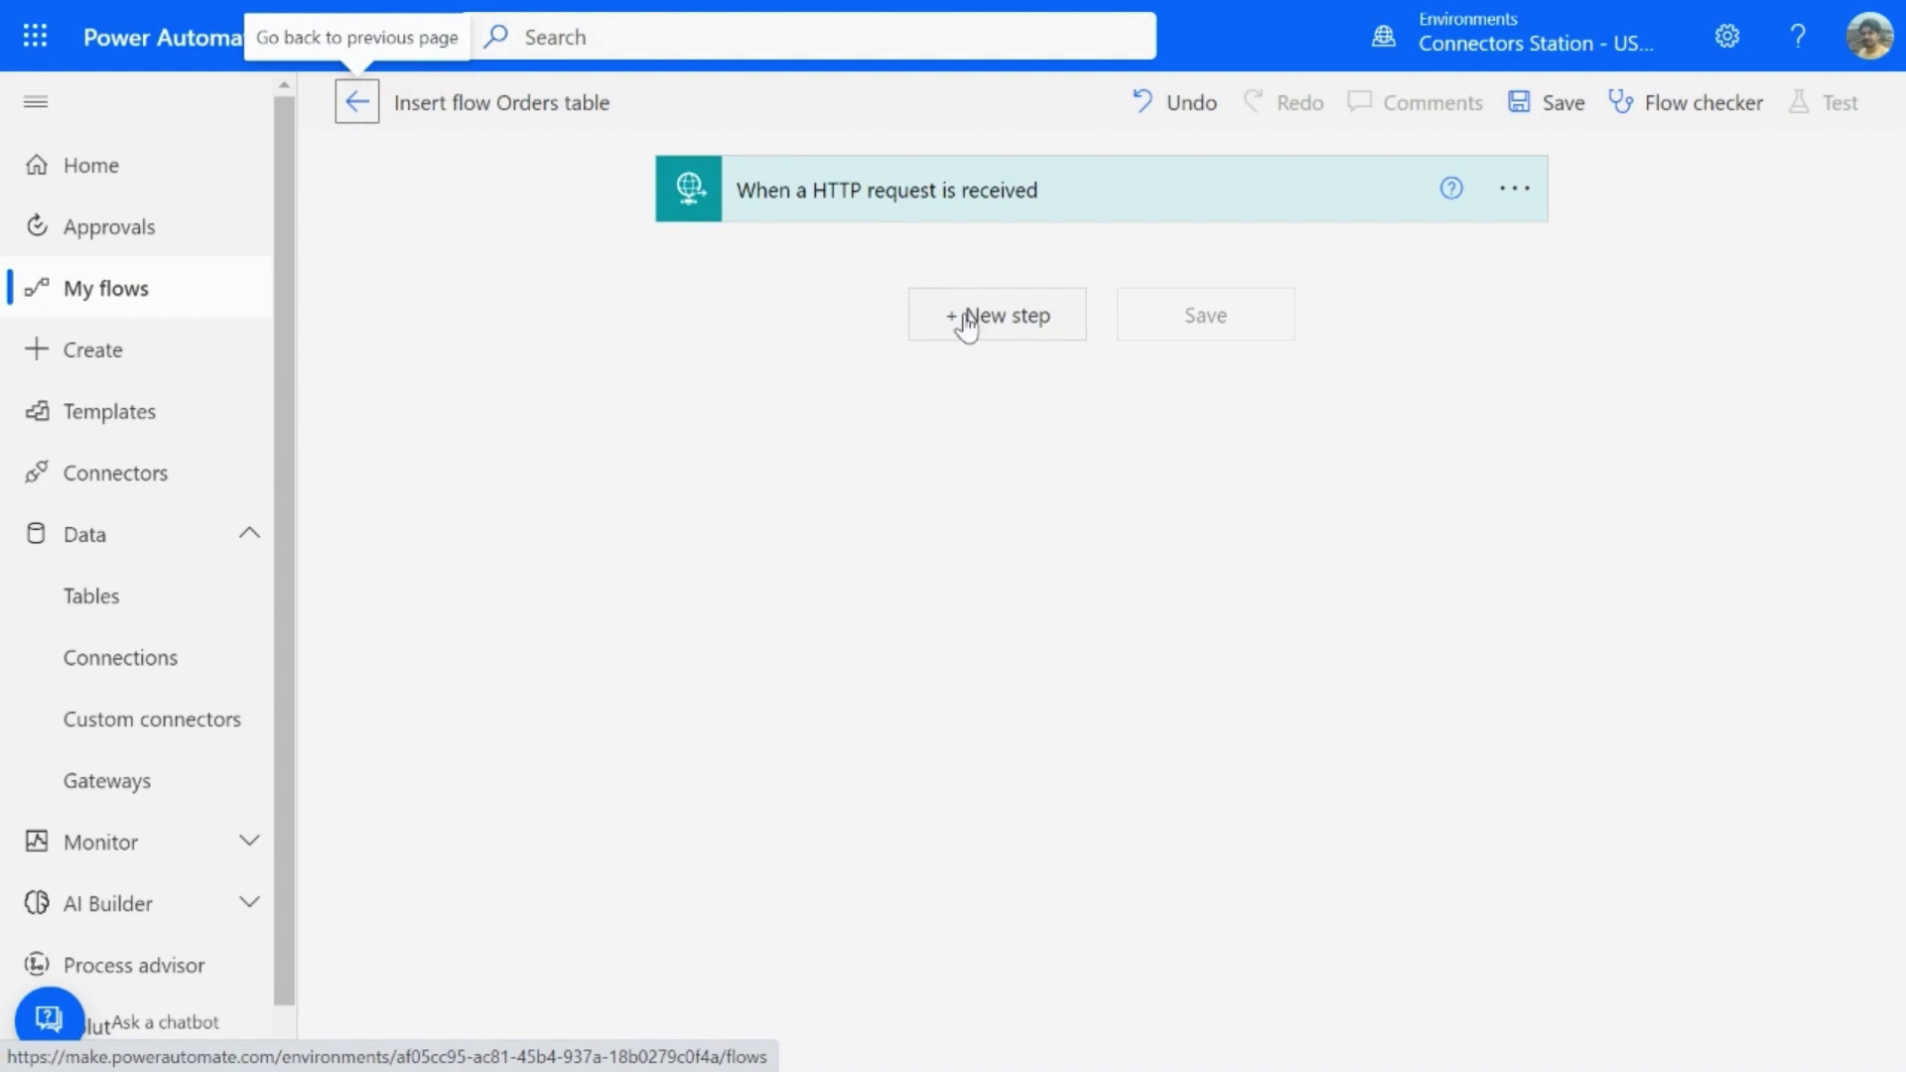
- Add an Azure Database for MySQL Insert row step after the HTTP trigger
left_click(968, 323)
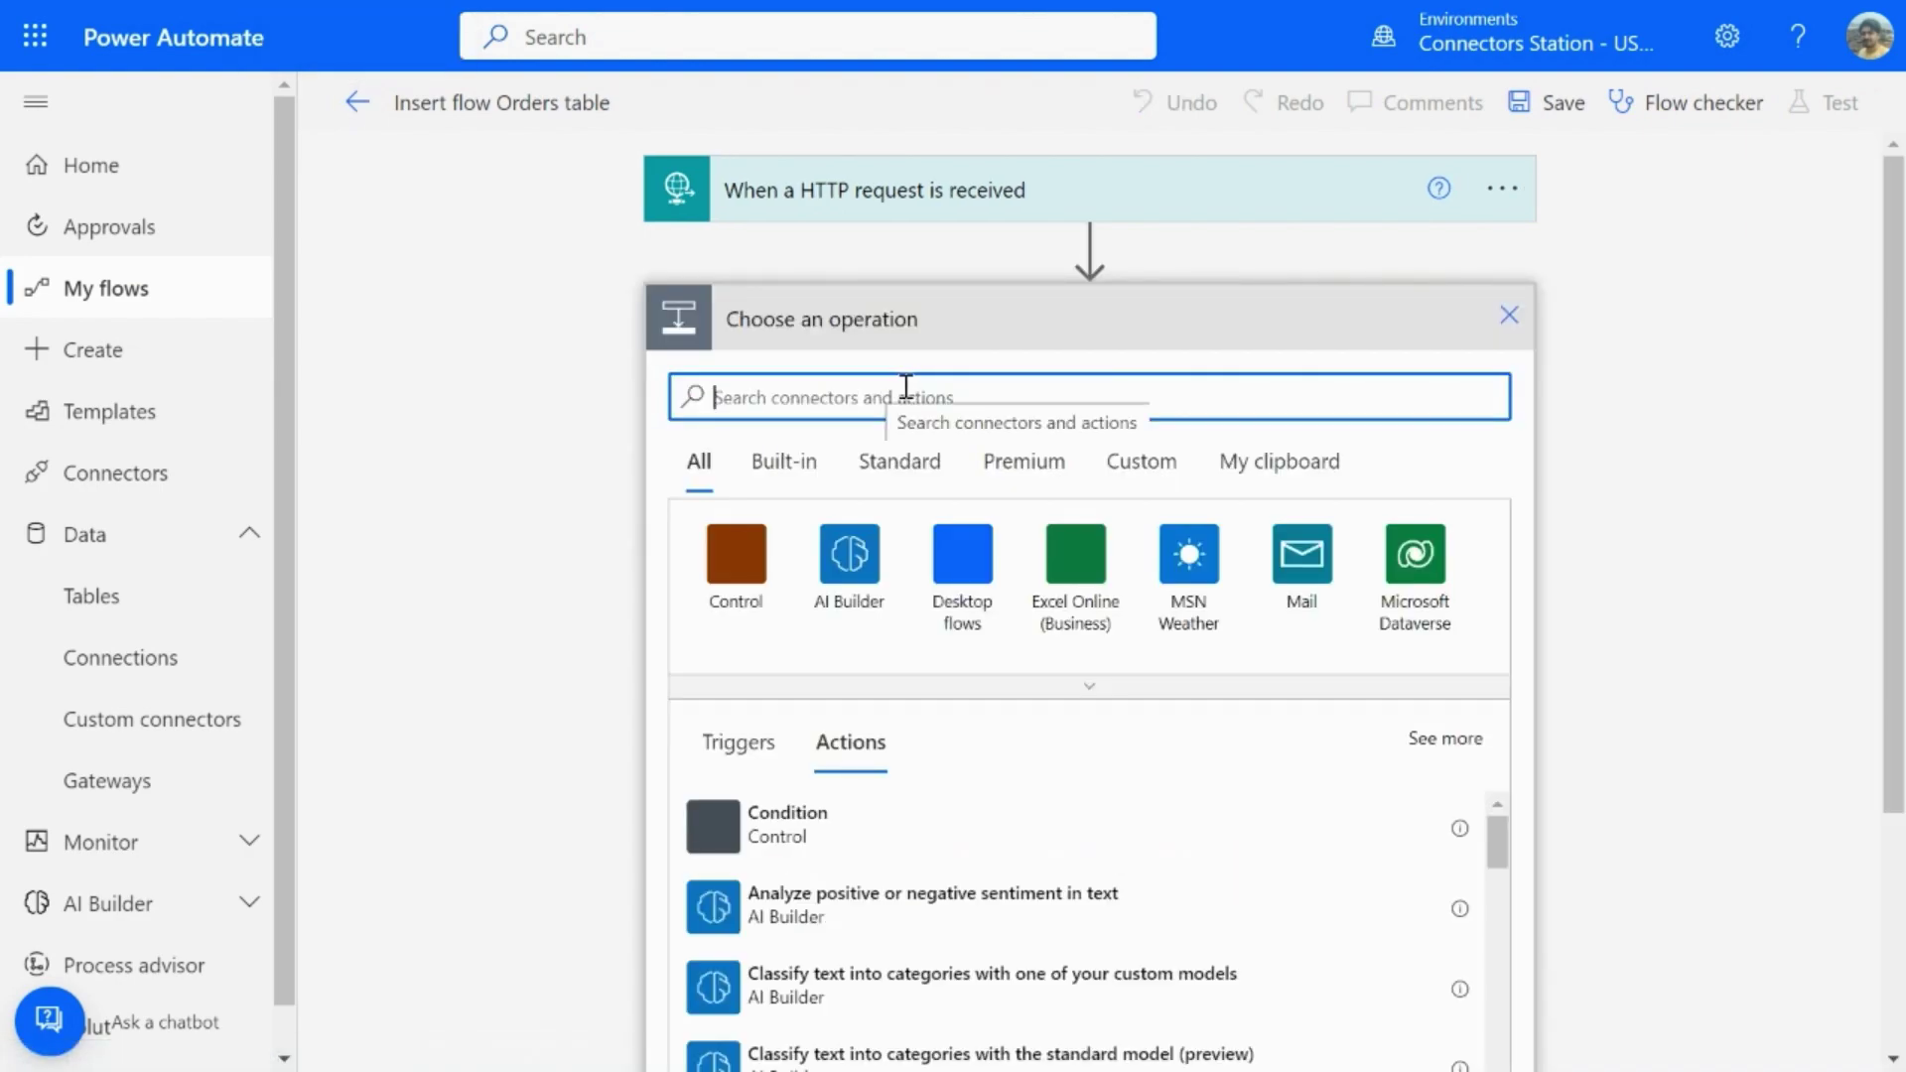
type("azure database for mysql")
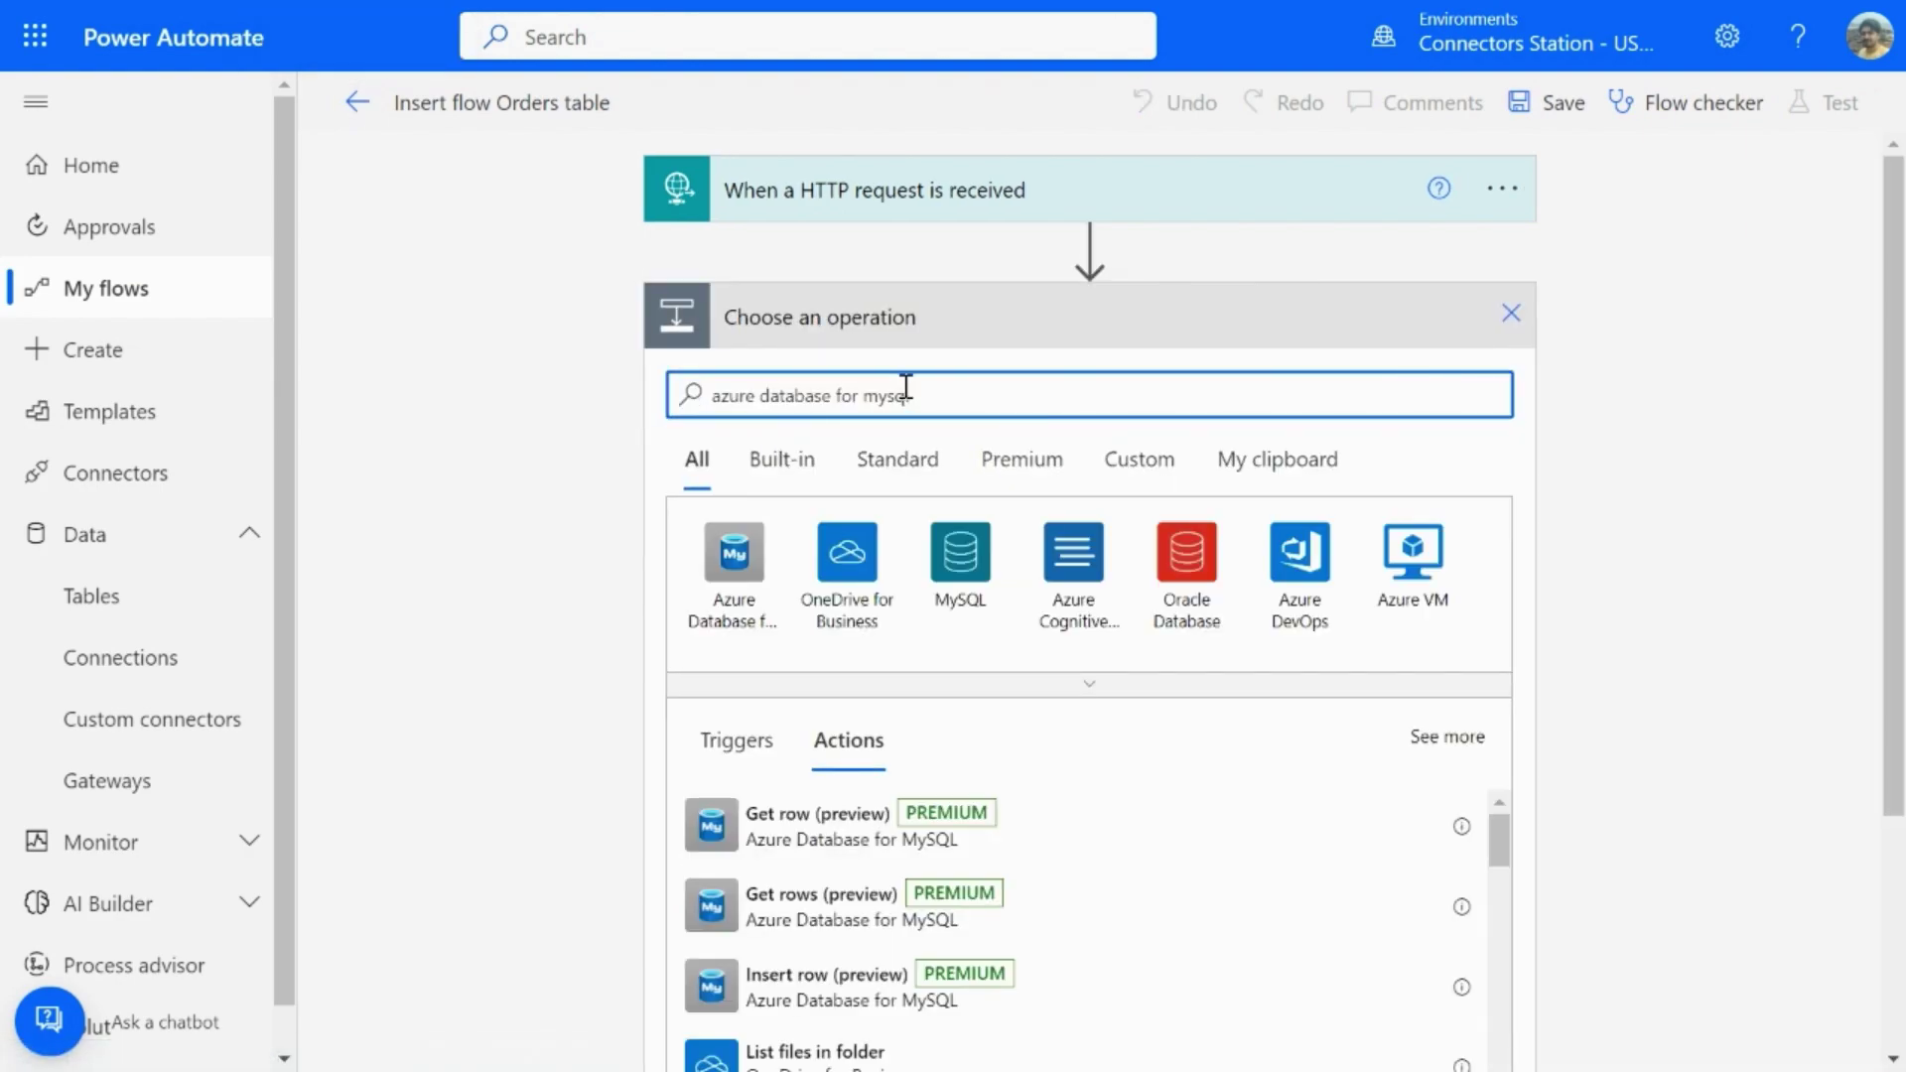
left_click(735, 566)
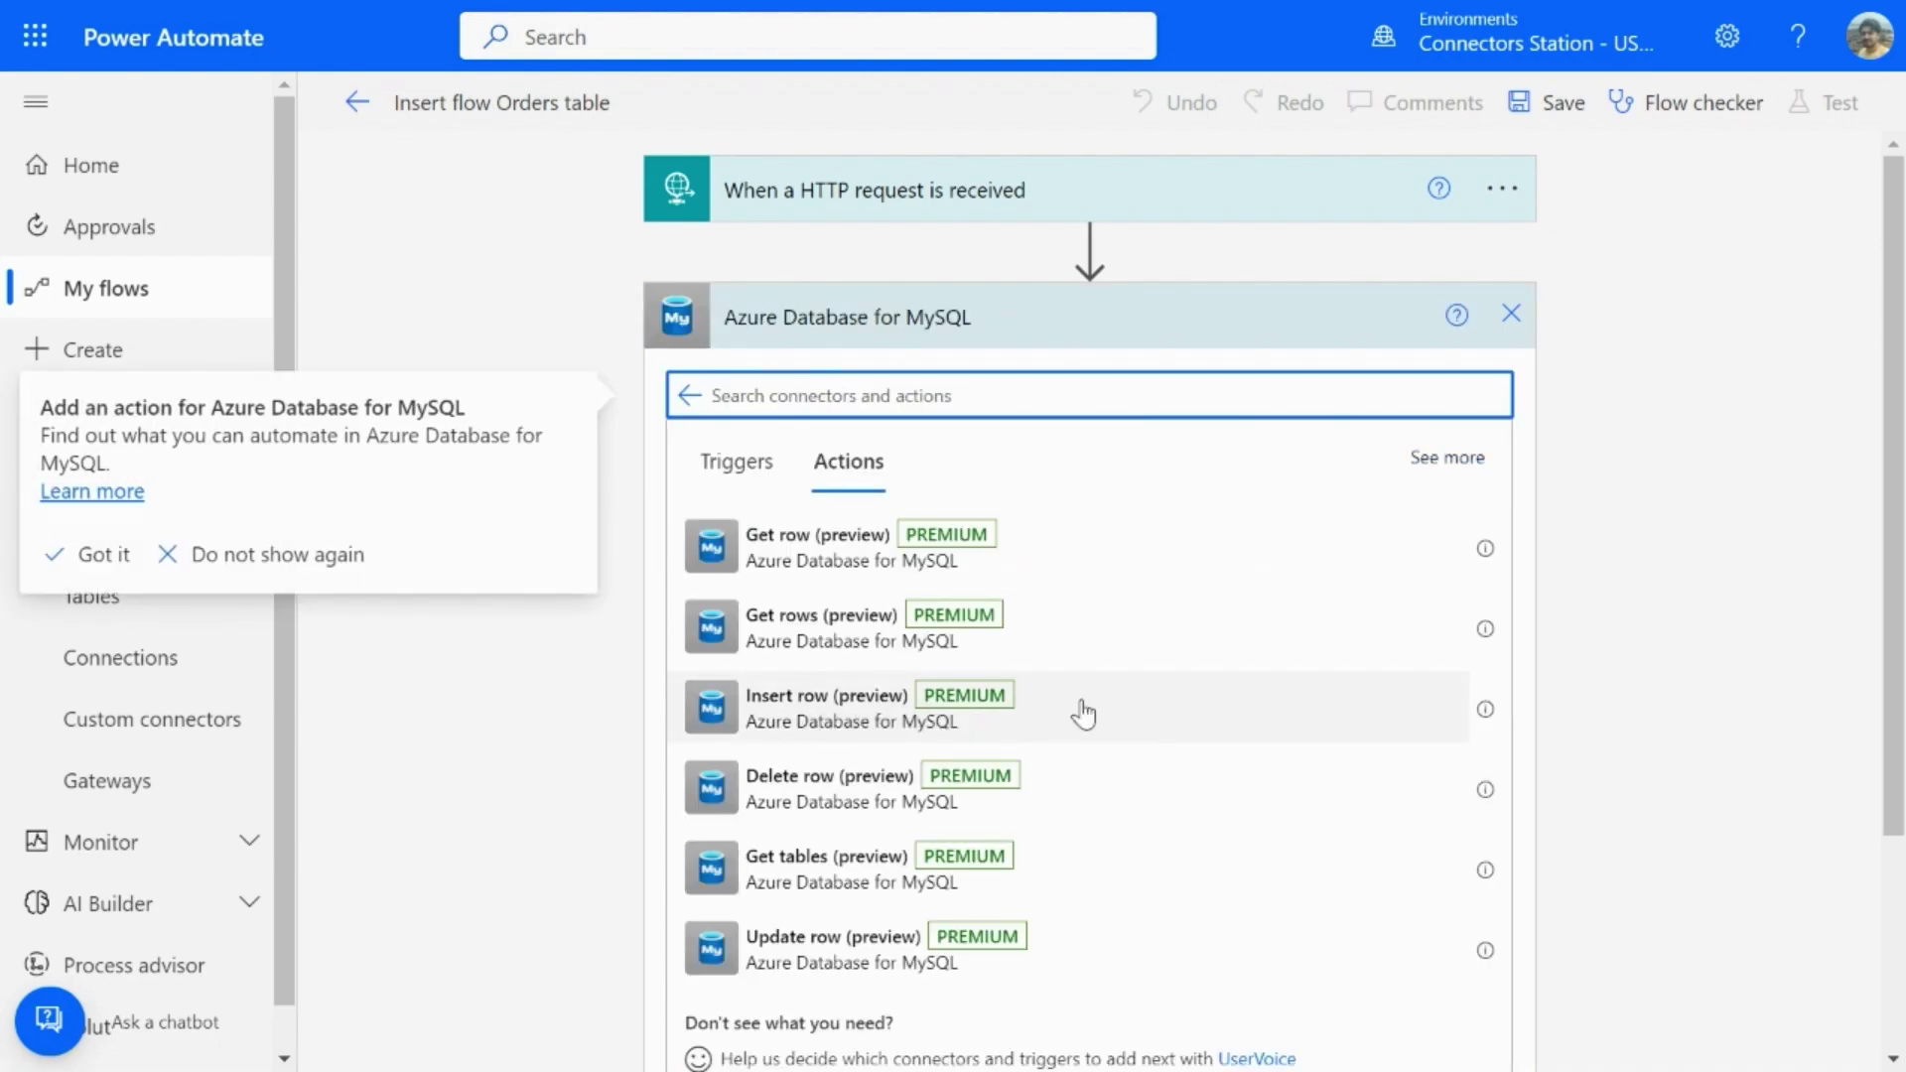
left_click(1104, 711)
left_click(1105, 711)
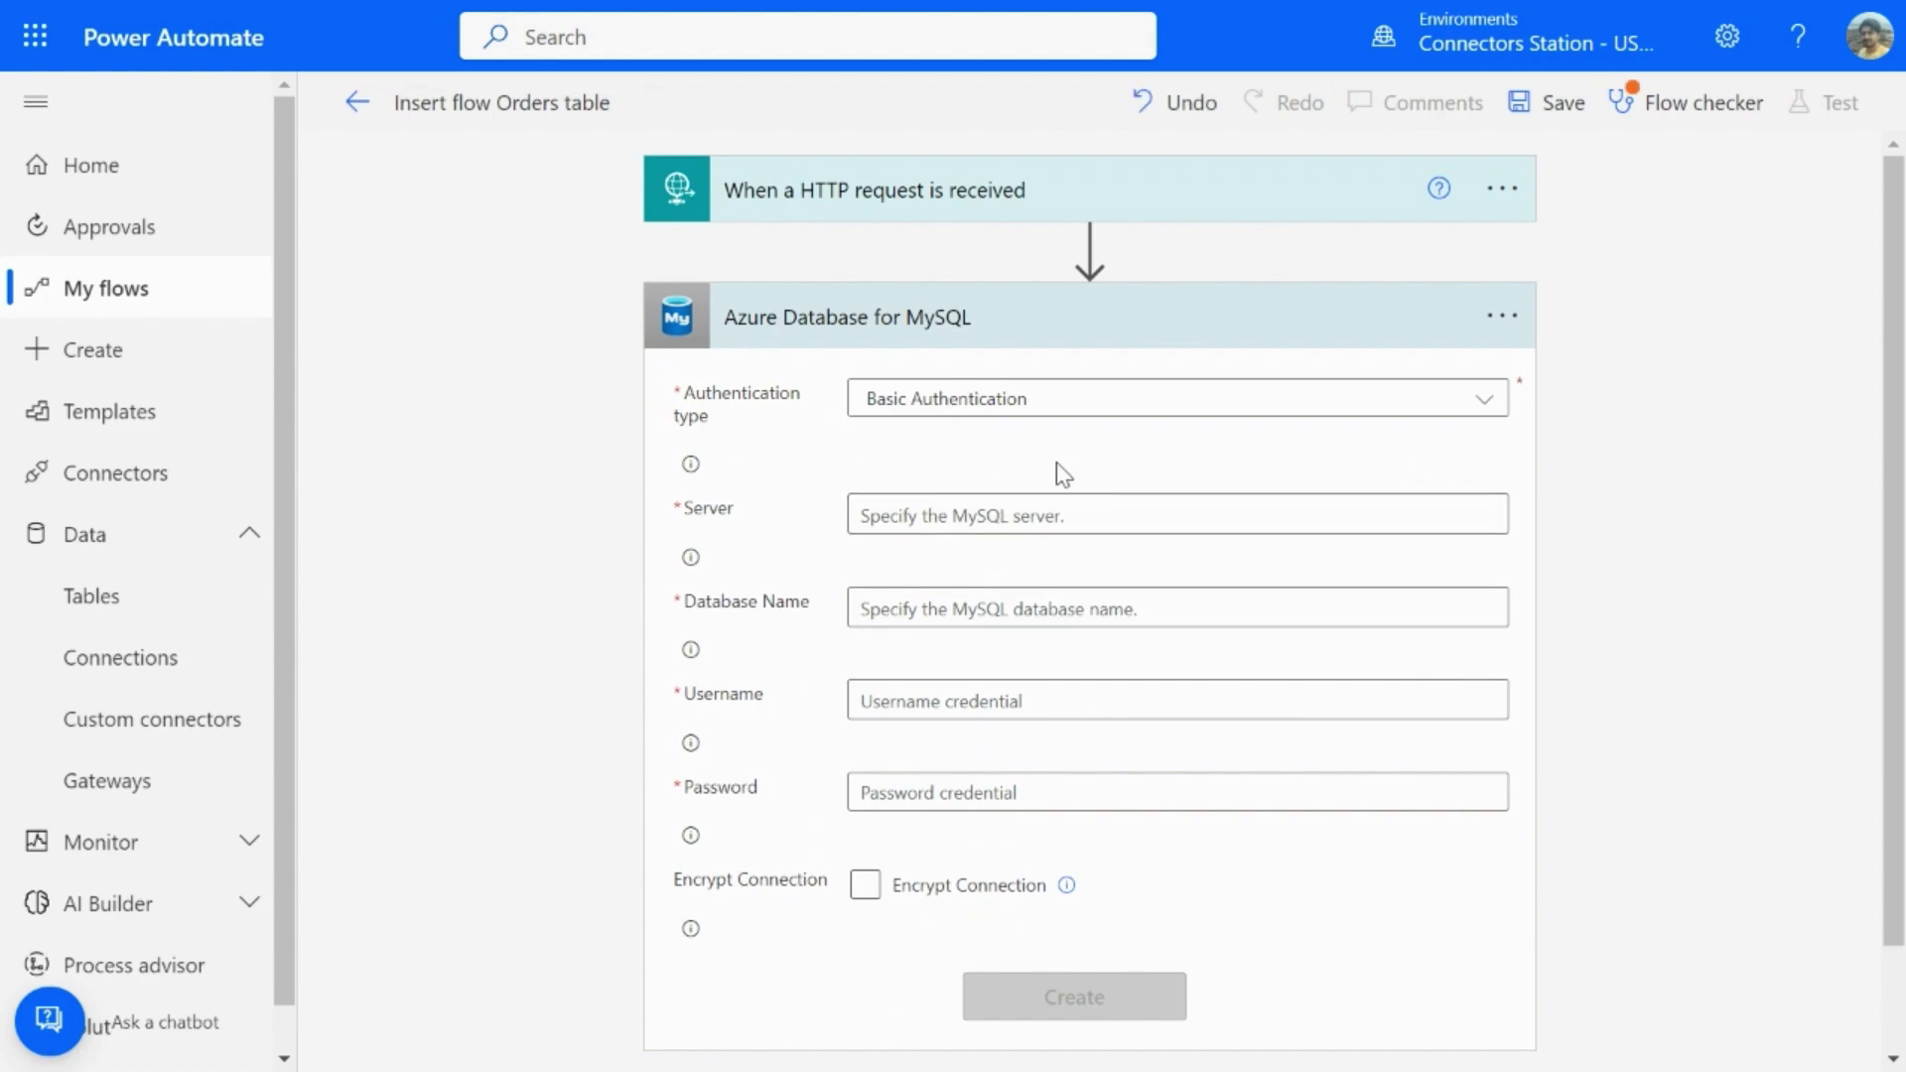
- Create an encrypted MySQL connection to database order_db with the server address and admin credentials
left_click(907, 517)
type("demo-server.mysql.database.azure.com")
key("Tab")
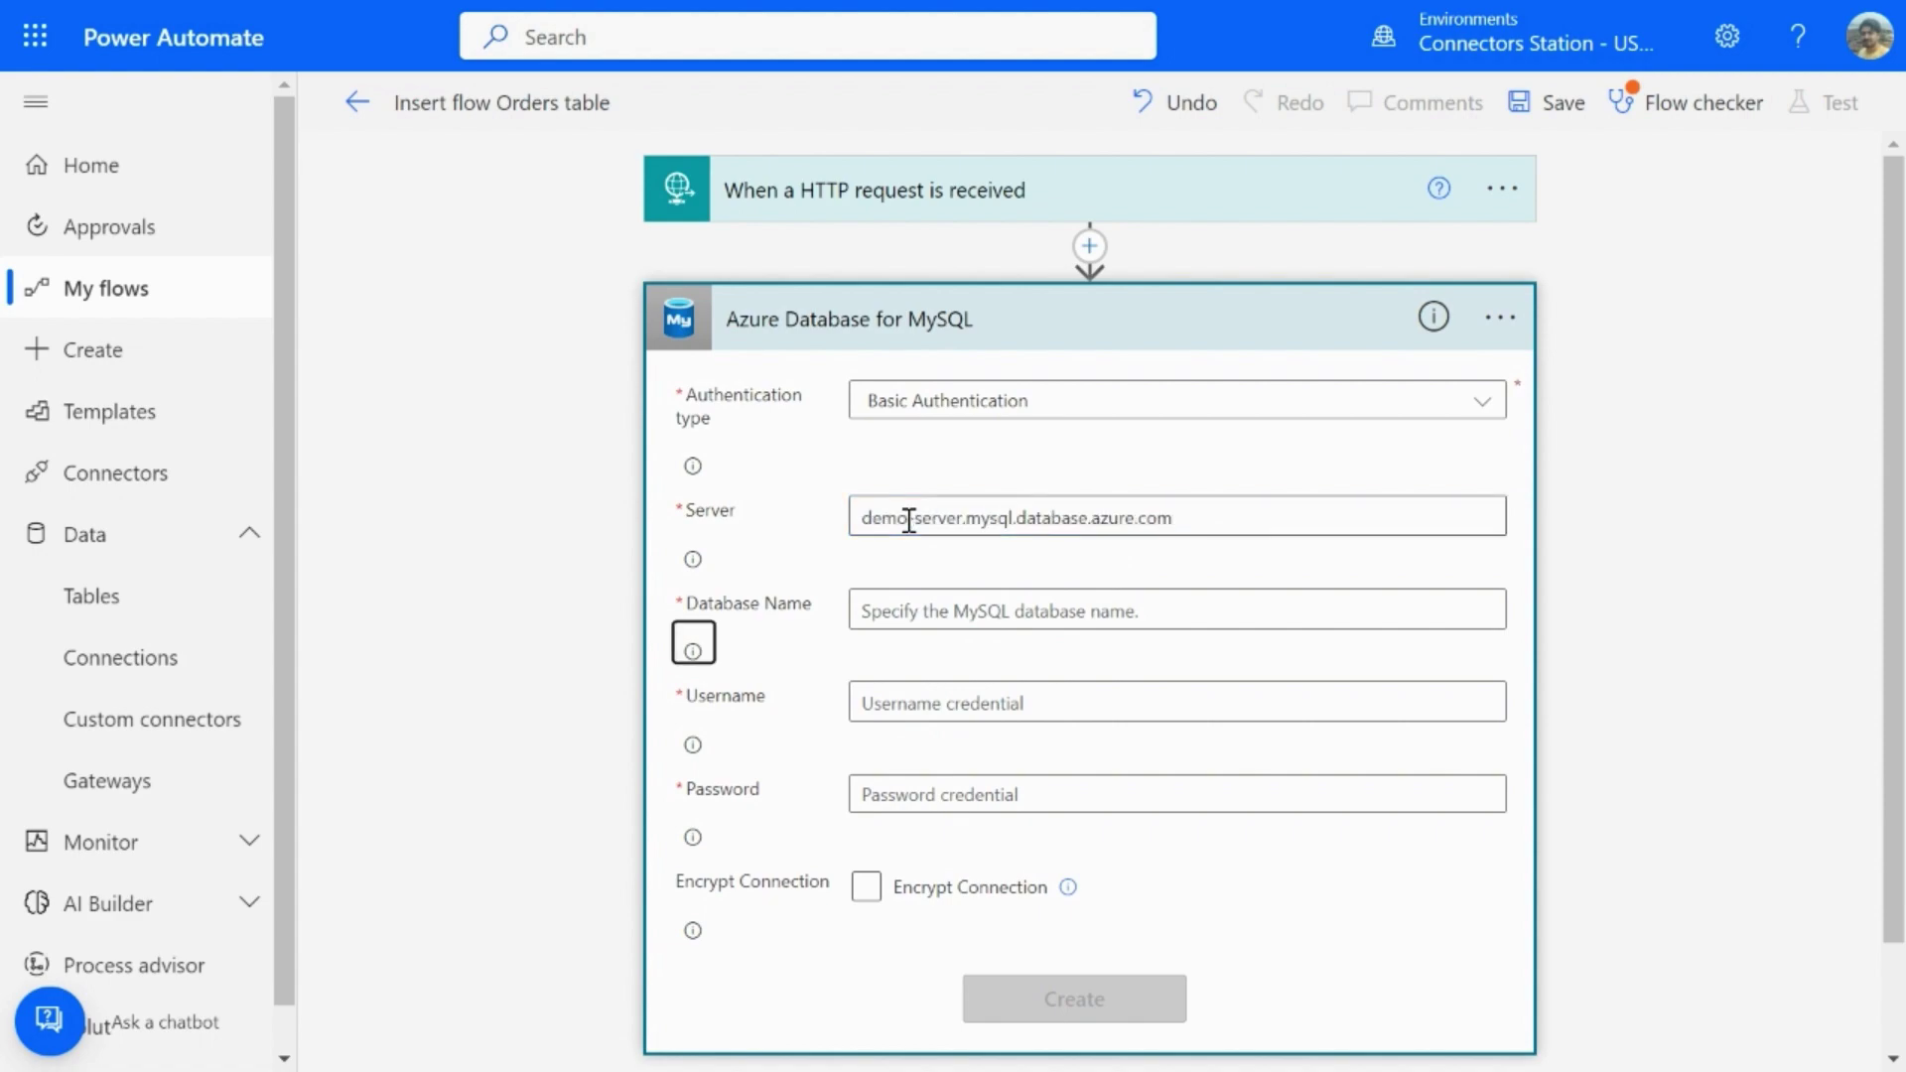
key("Tab")
type("order_db")
key("Tab")
key("Tab")
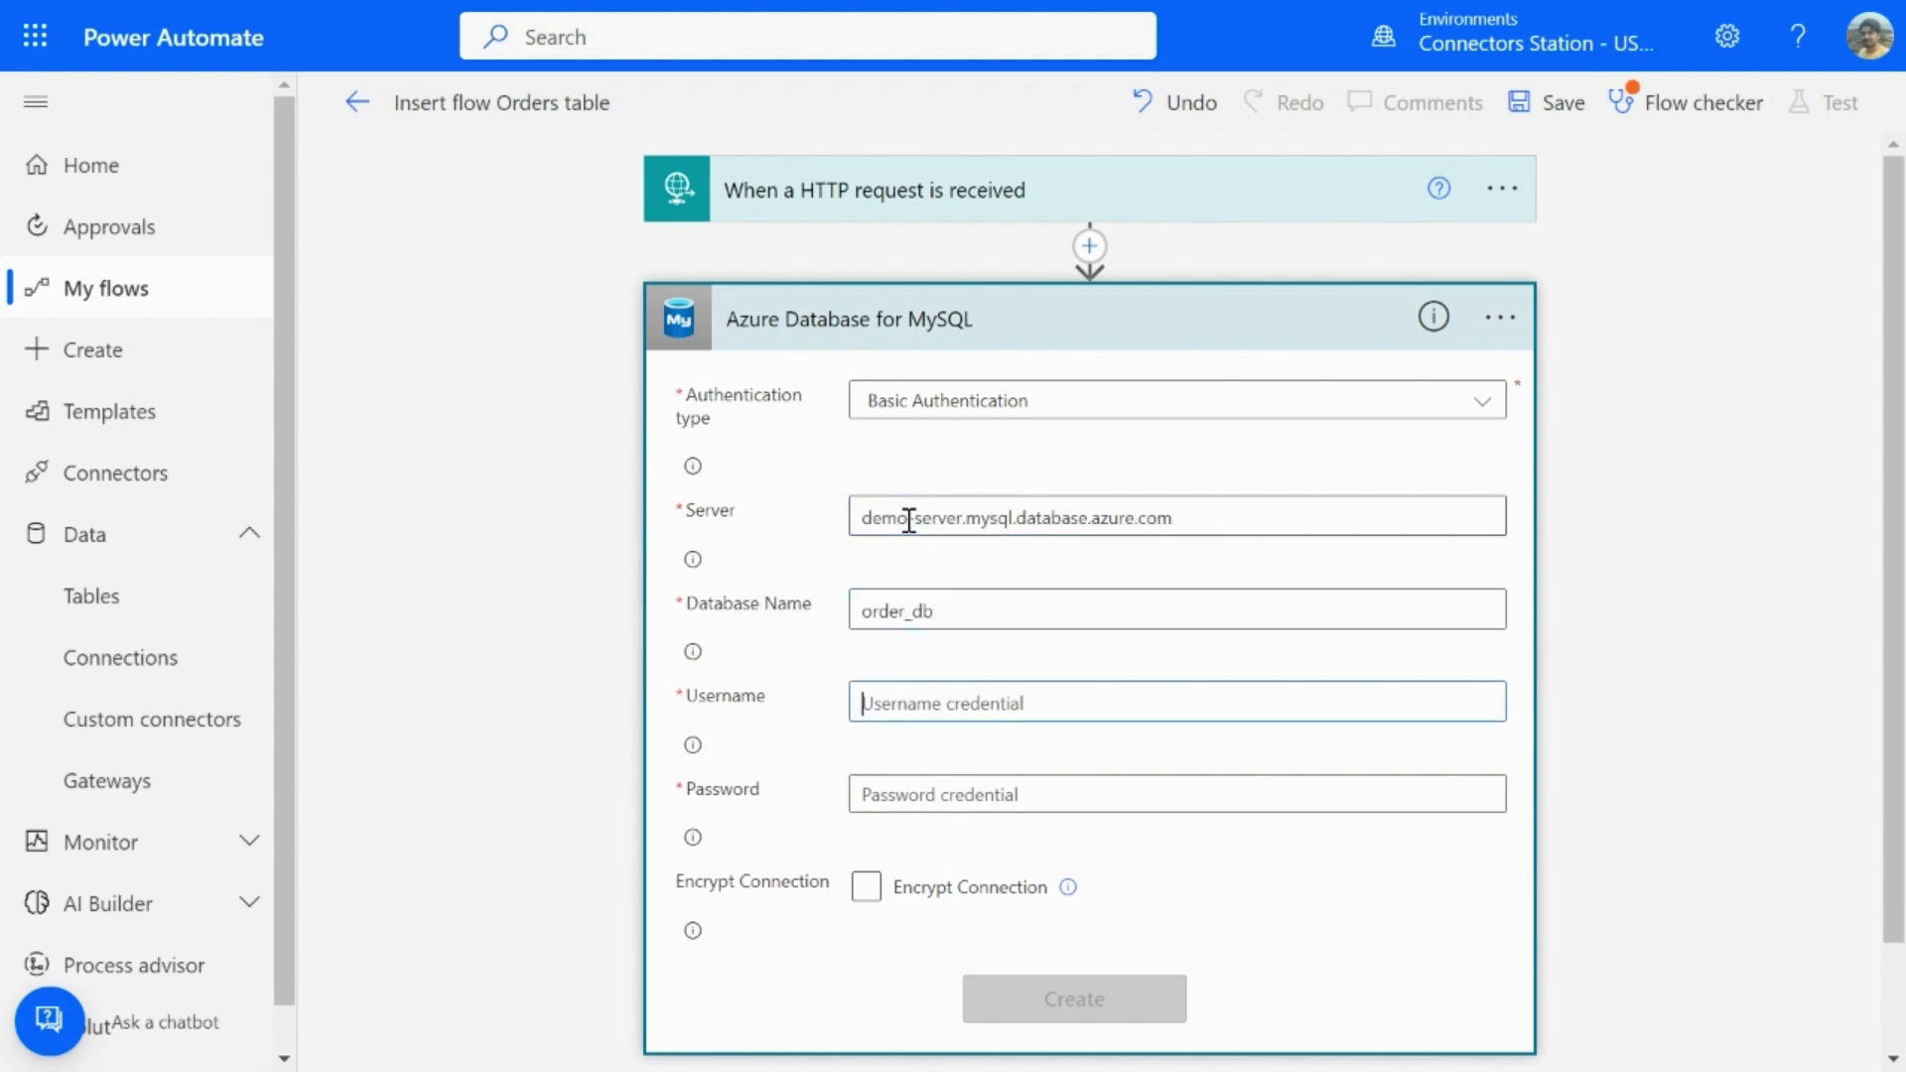
key("ctrl+v")
key("Tab")
key("Tab")
key("ctrl+v")
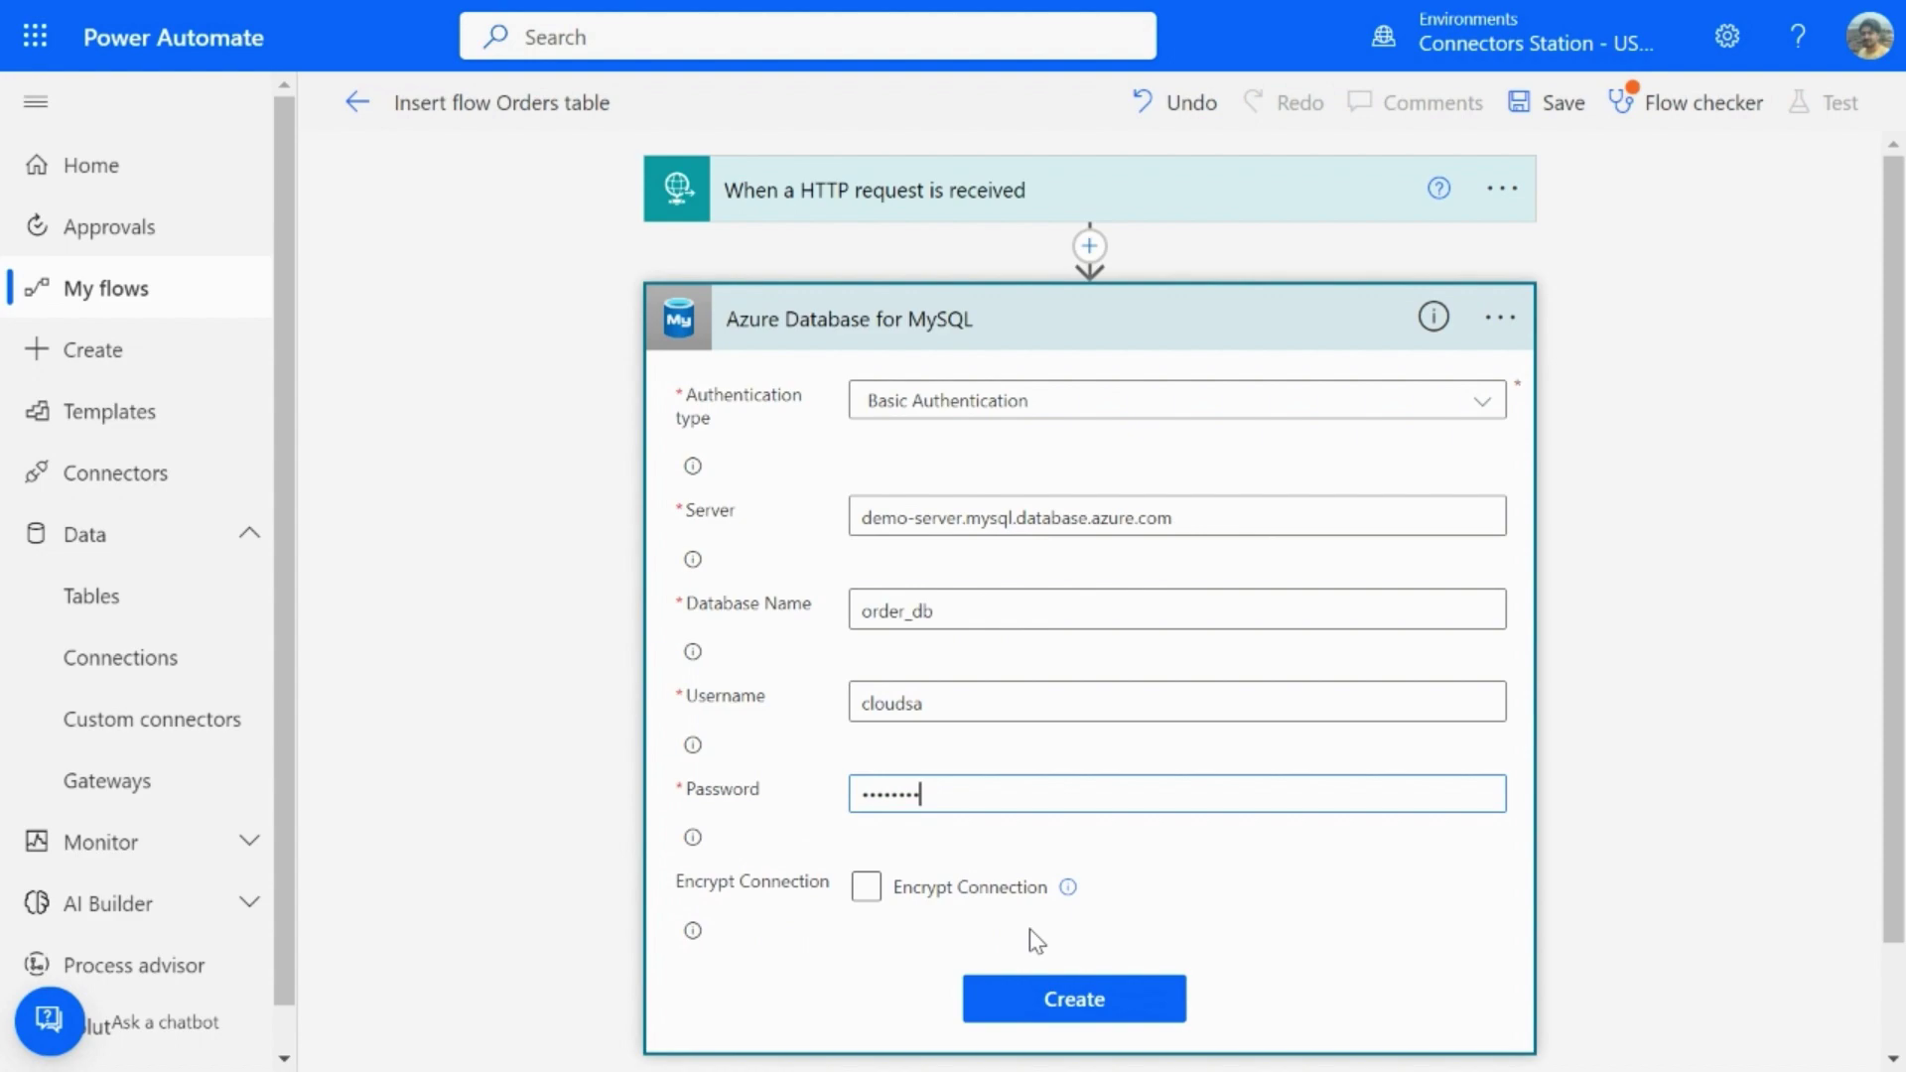
left_click(865, 892)
left_click(1107, 1007)
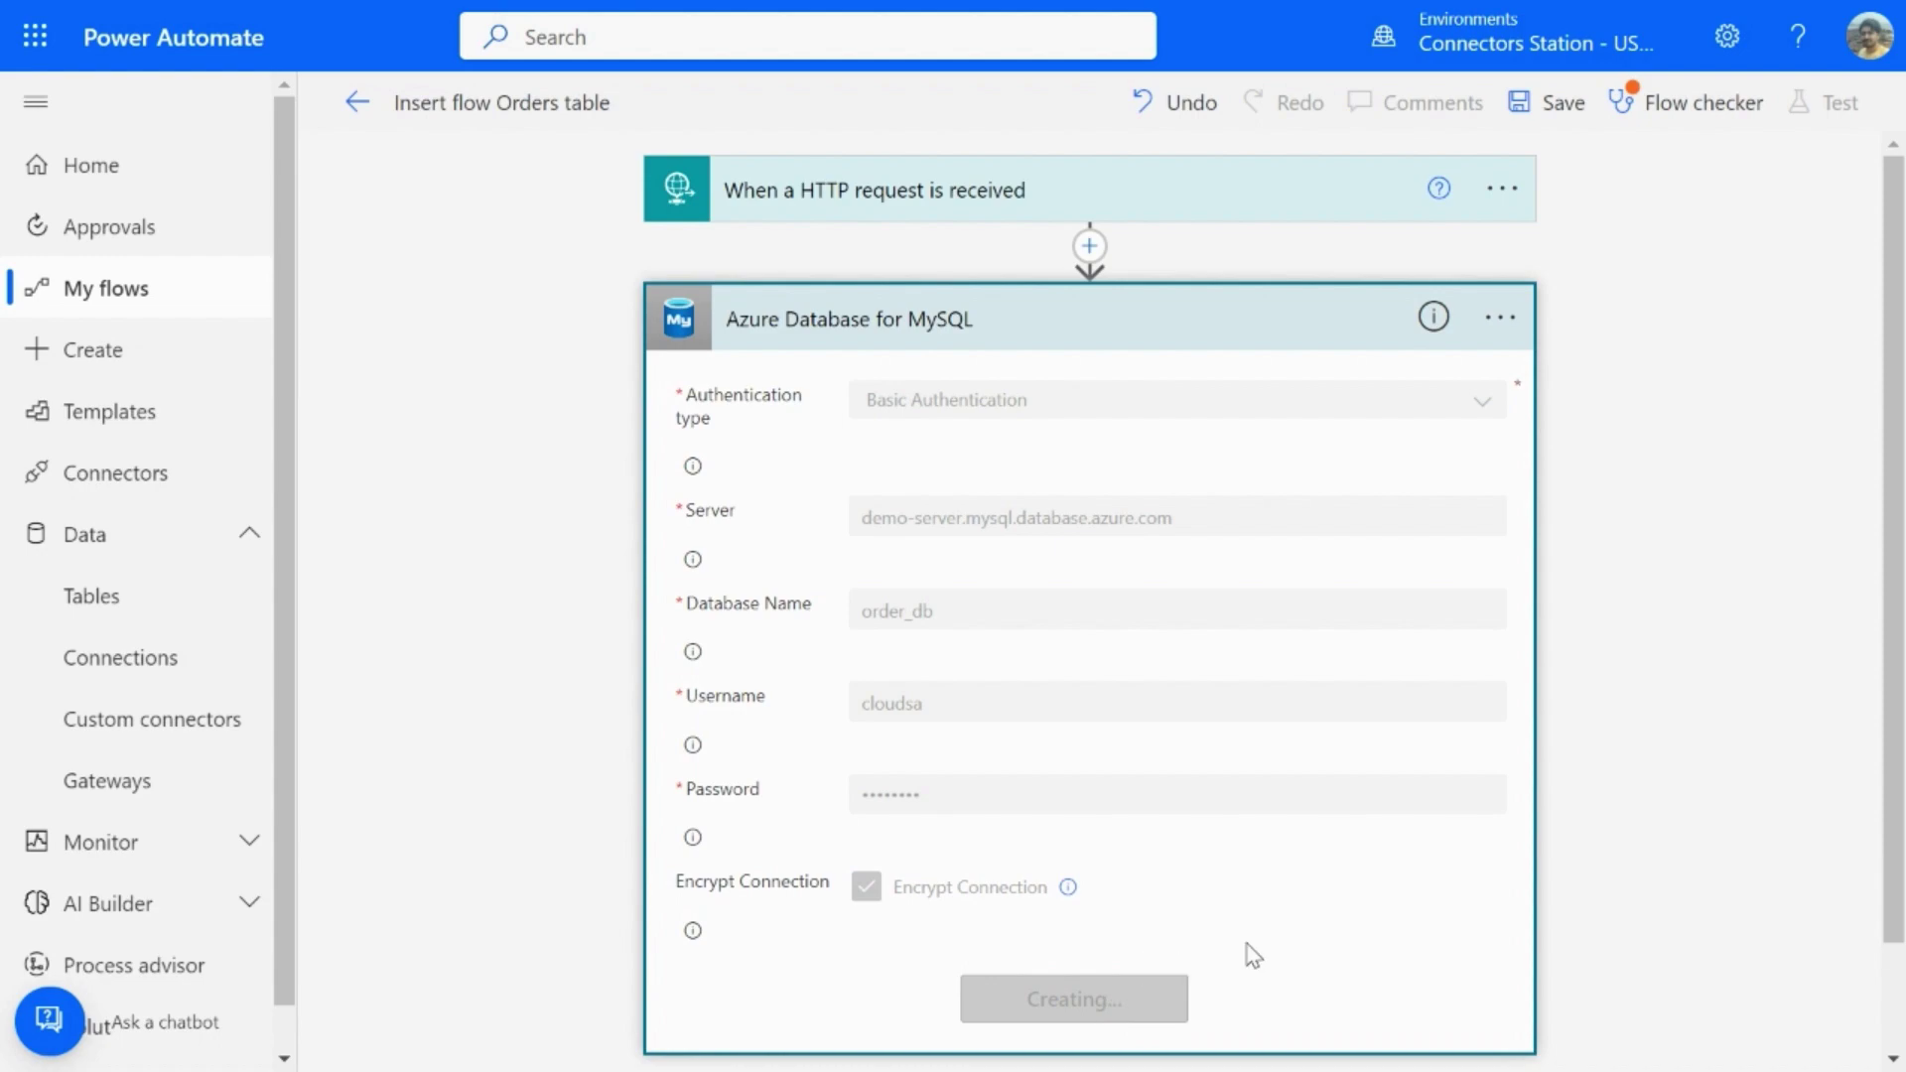
- Set Insert row to the connection's server and database and the order_db.orders table
left_click(1131, 395)
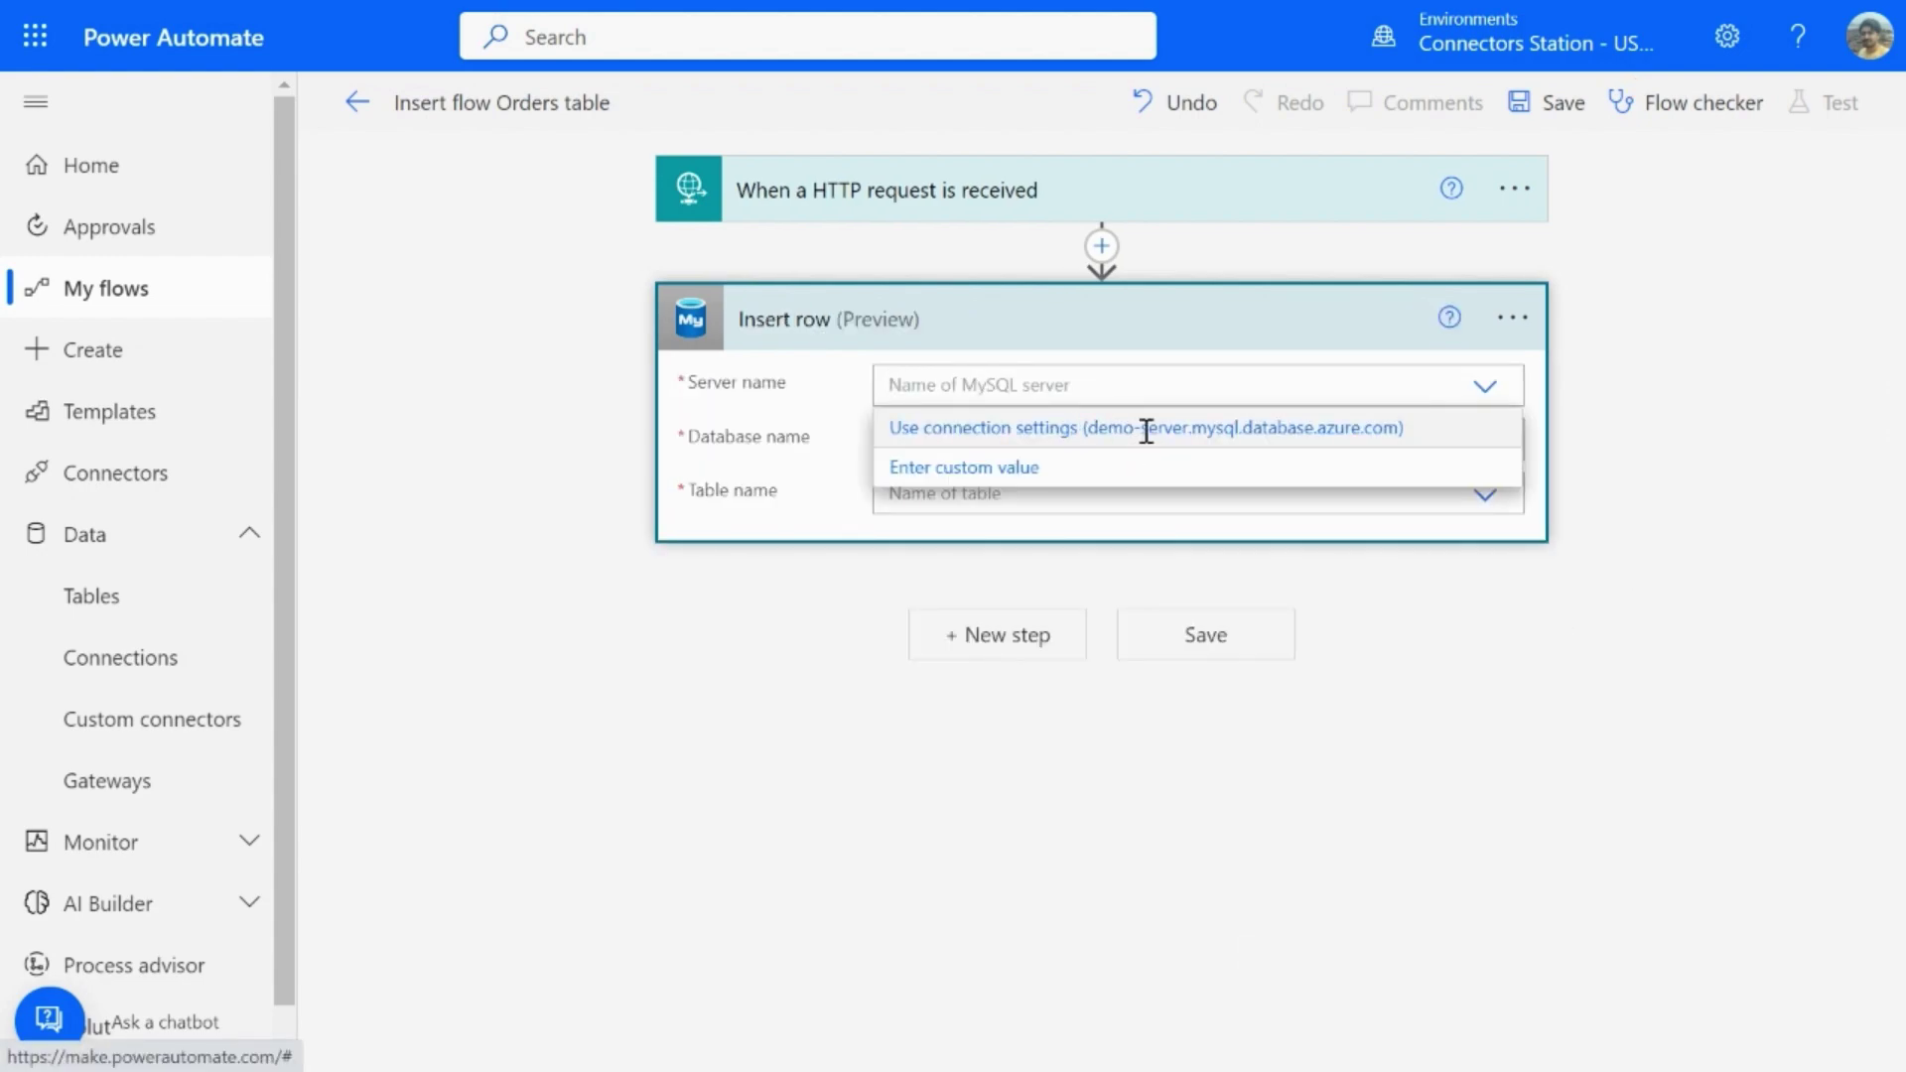
left_click(1145, 429)
left_click(1089, 442)
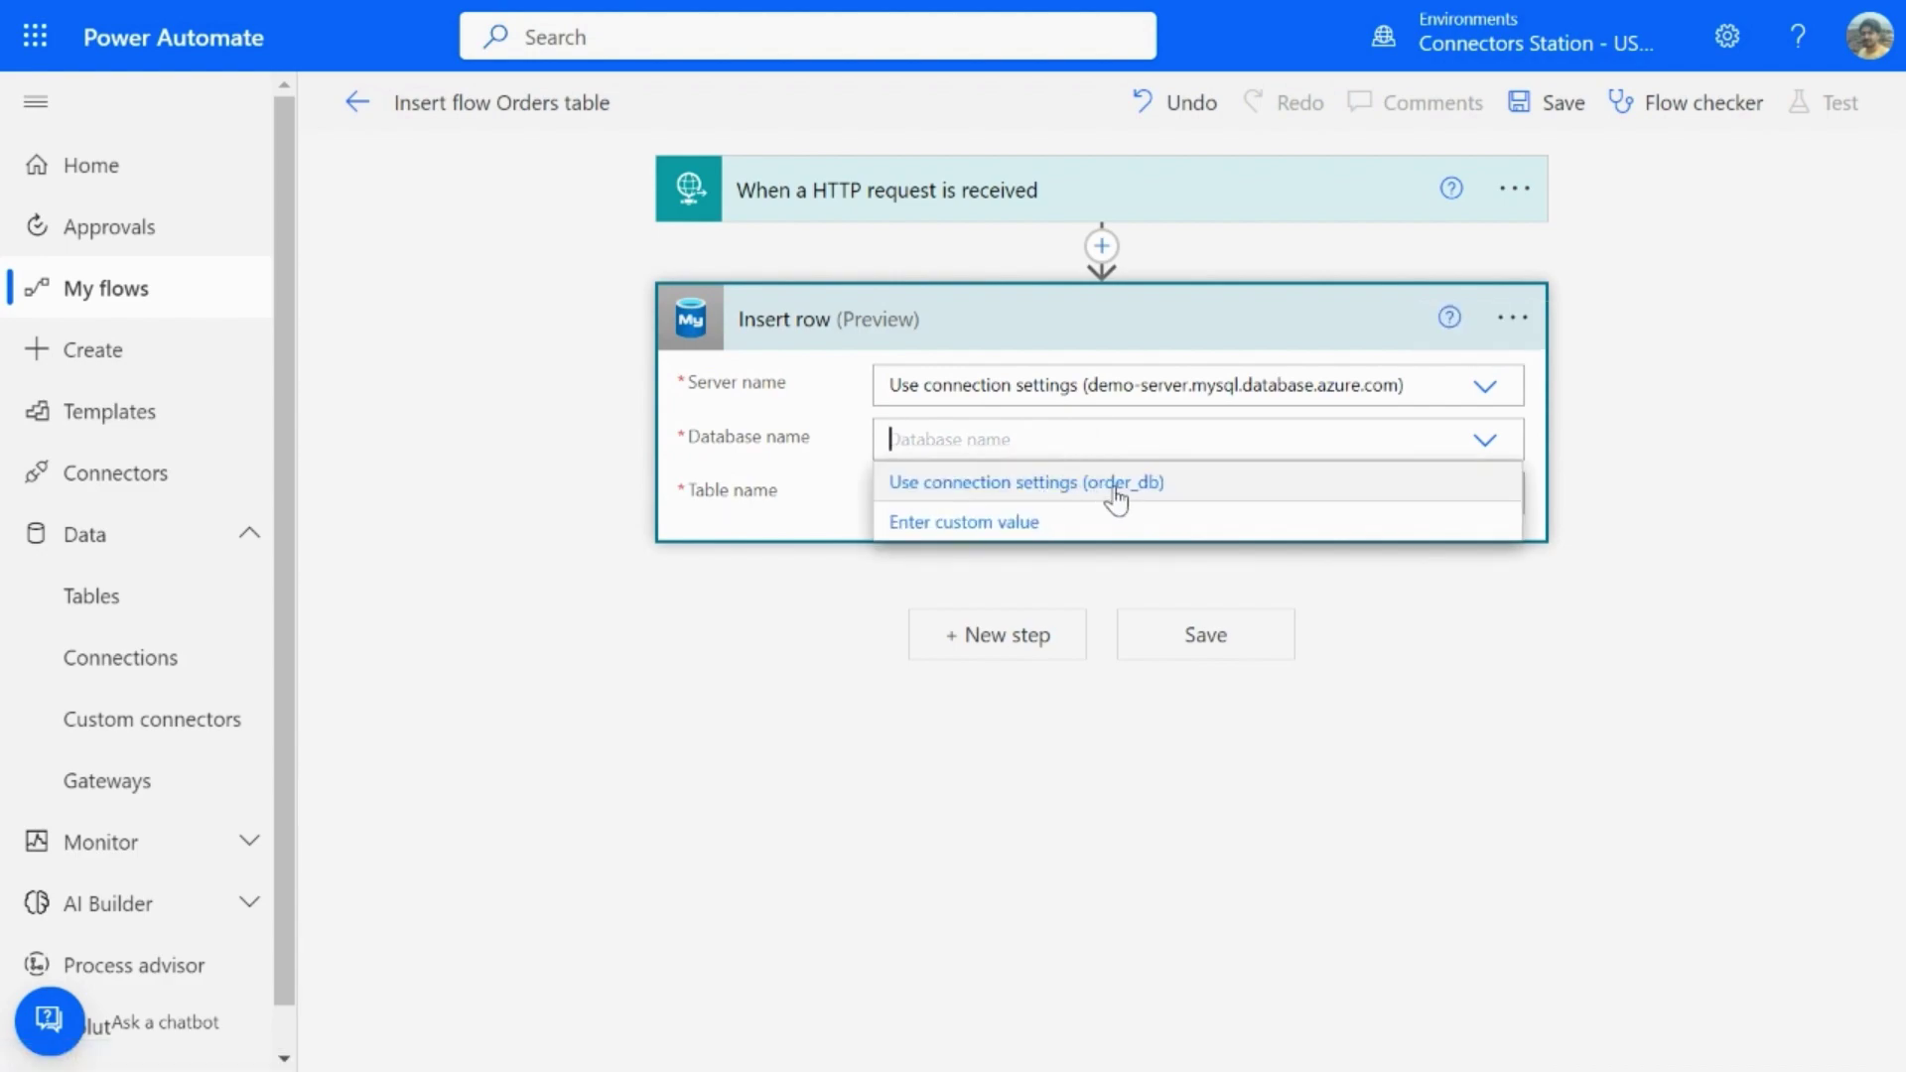
left_click(1116, 491)
left_click(1060, 496)
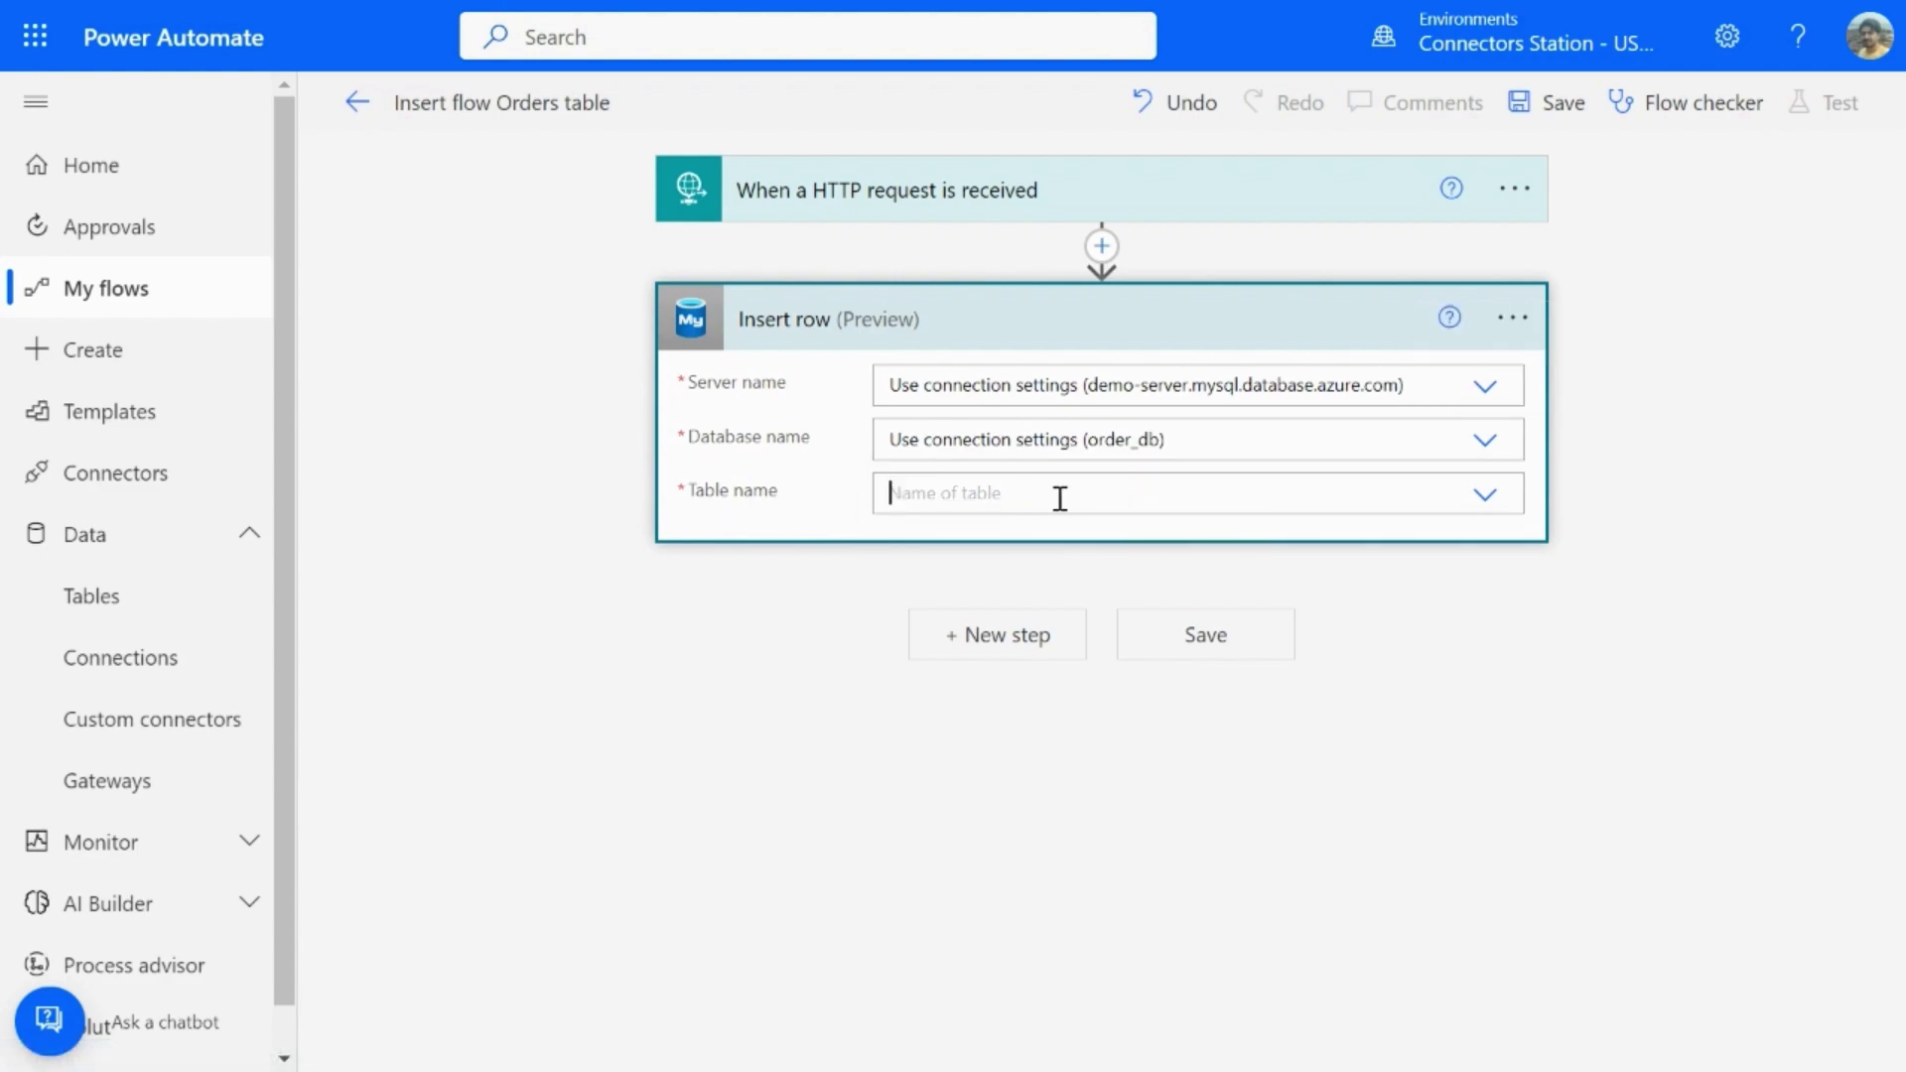
left_click(903, 537)
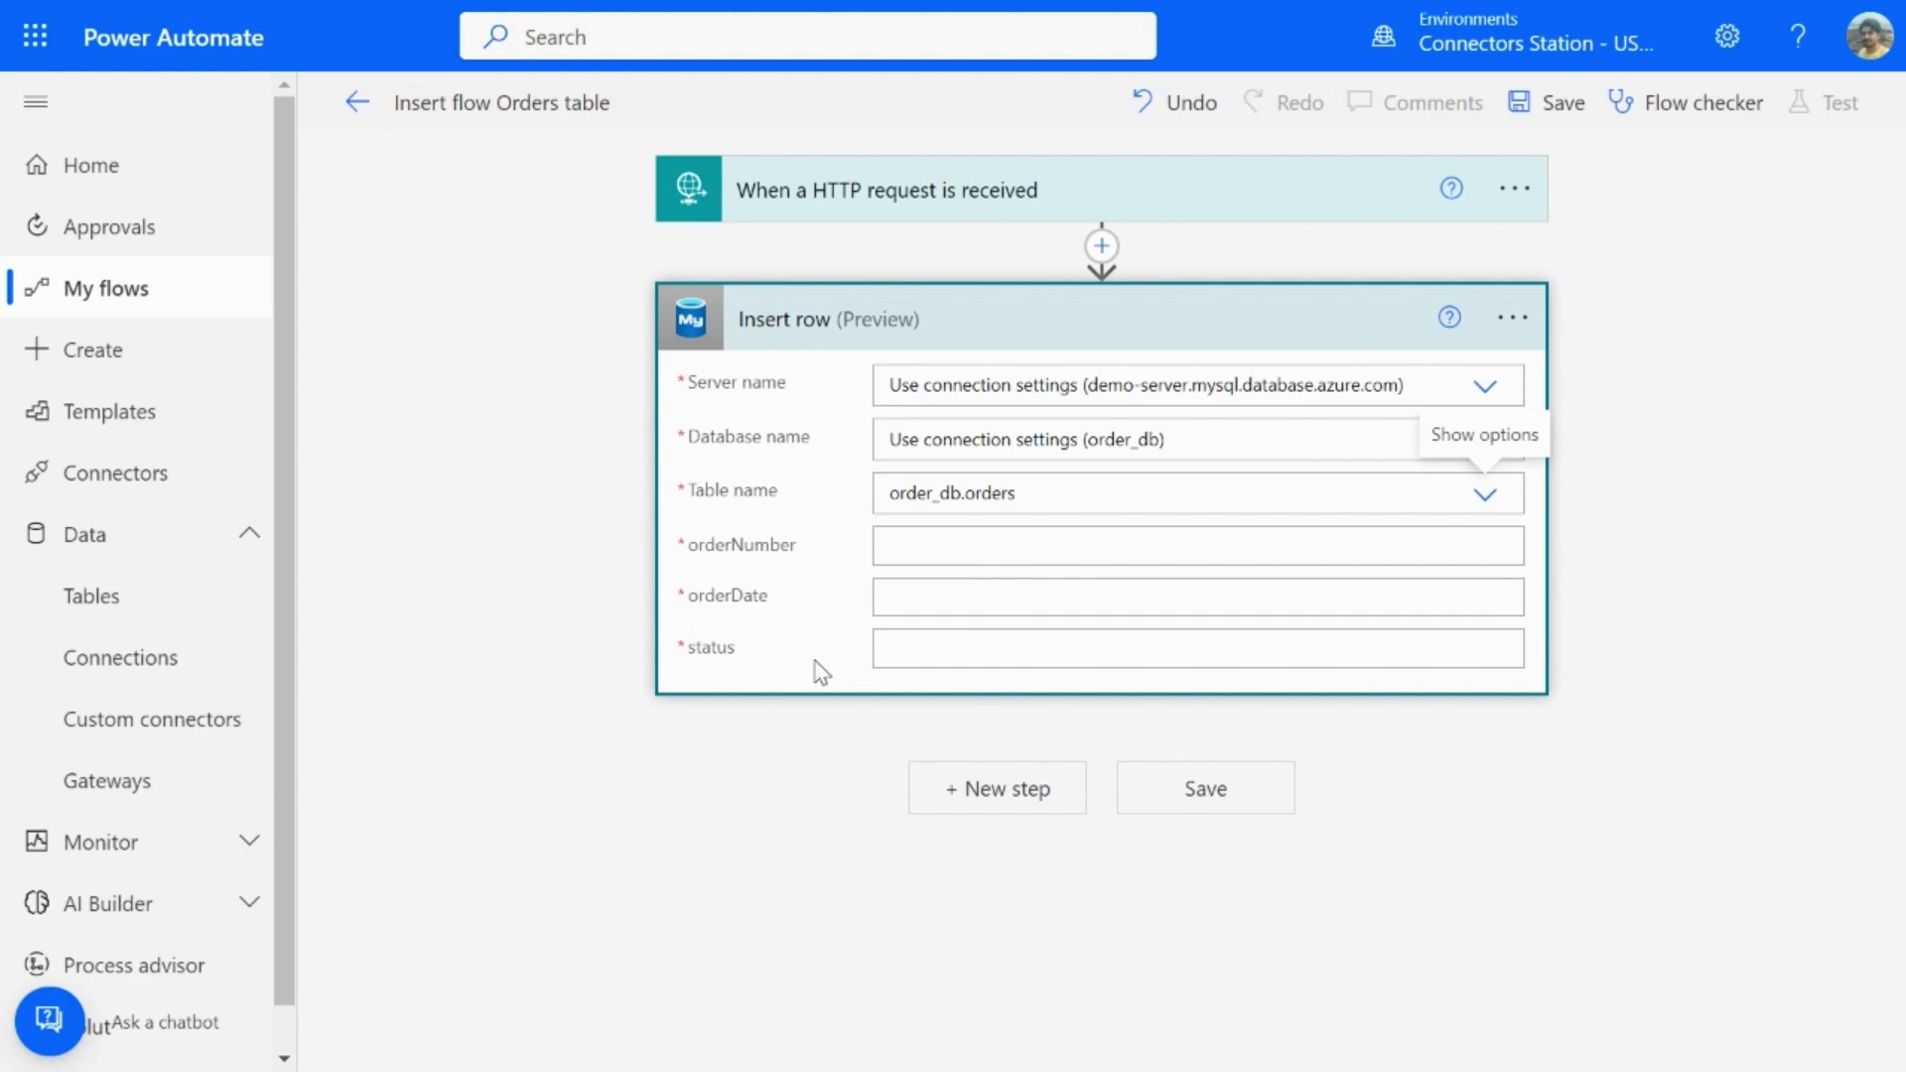
left_click(934, 192)
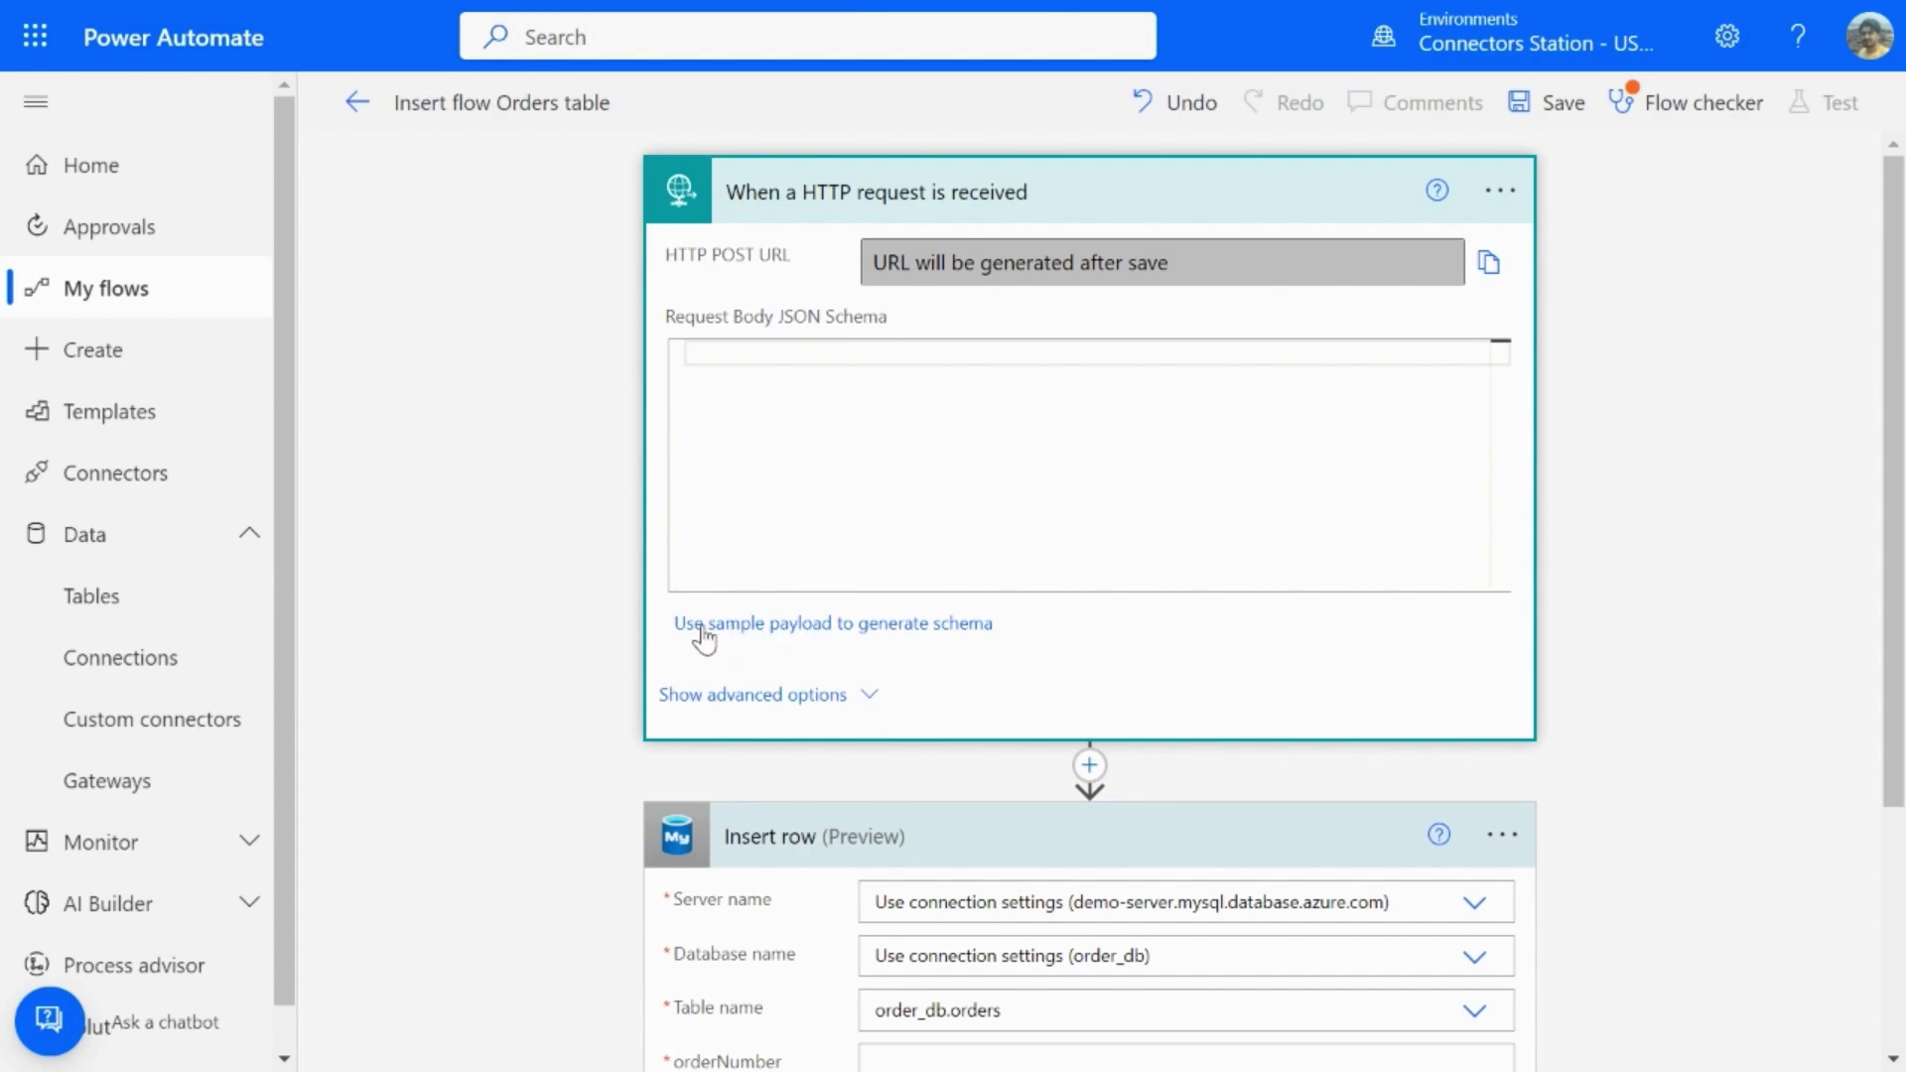
- Generate the HTTP trigger's request schema from a sample order JSON payload
left_click(833, 627)
type("{     \"orderNumber\":100,     \"orderDate\":\"2023-02-21\",     \"status\":\"Delivered\" }")
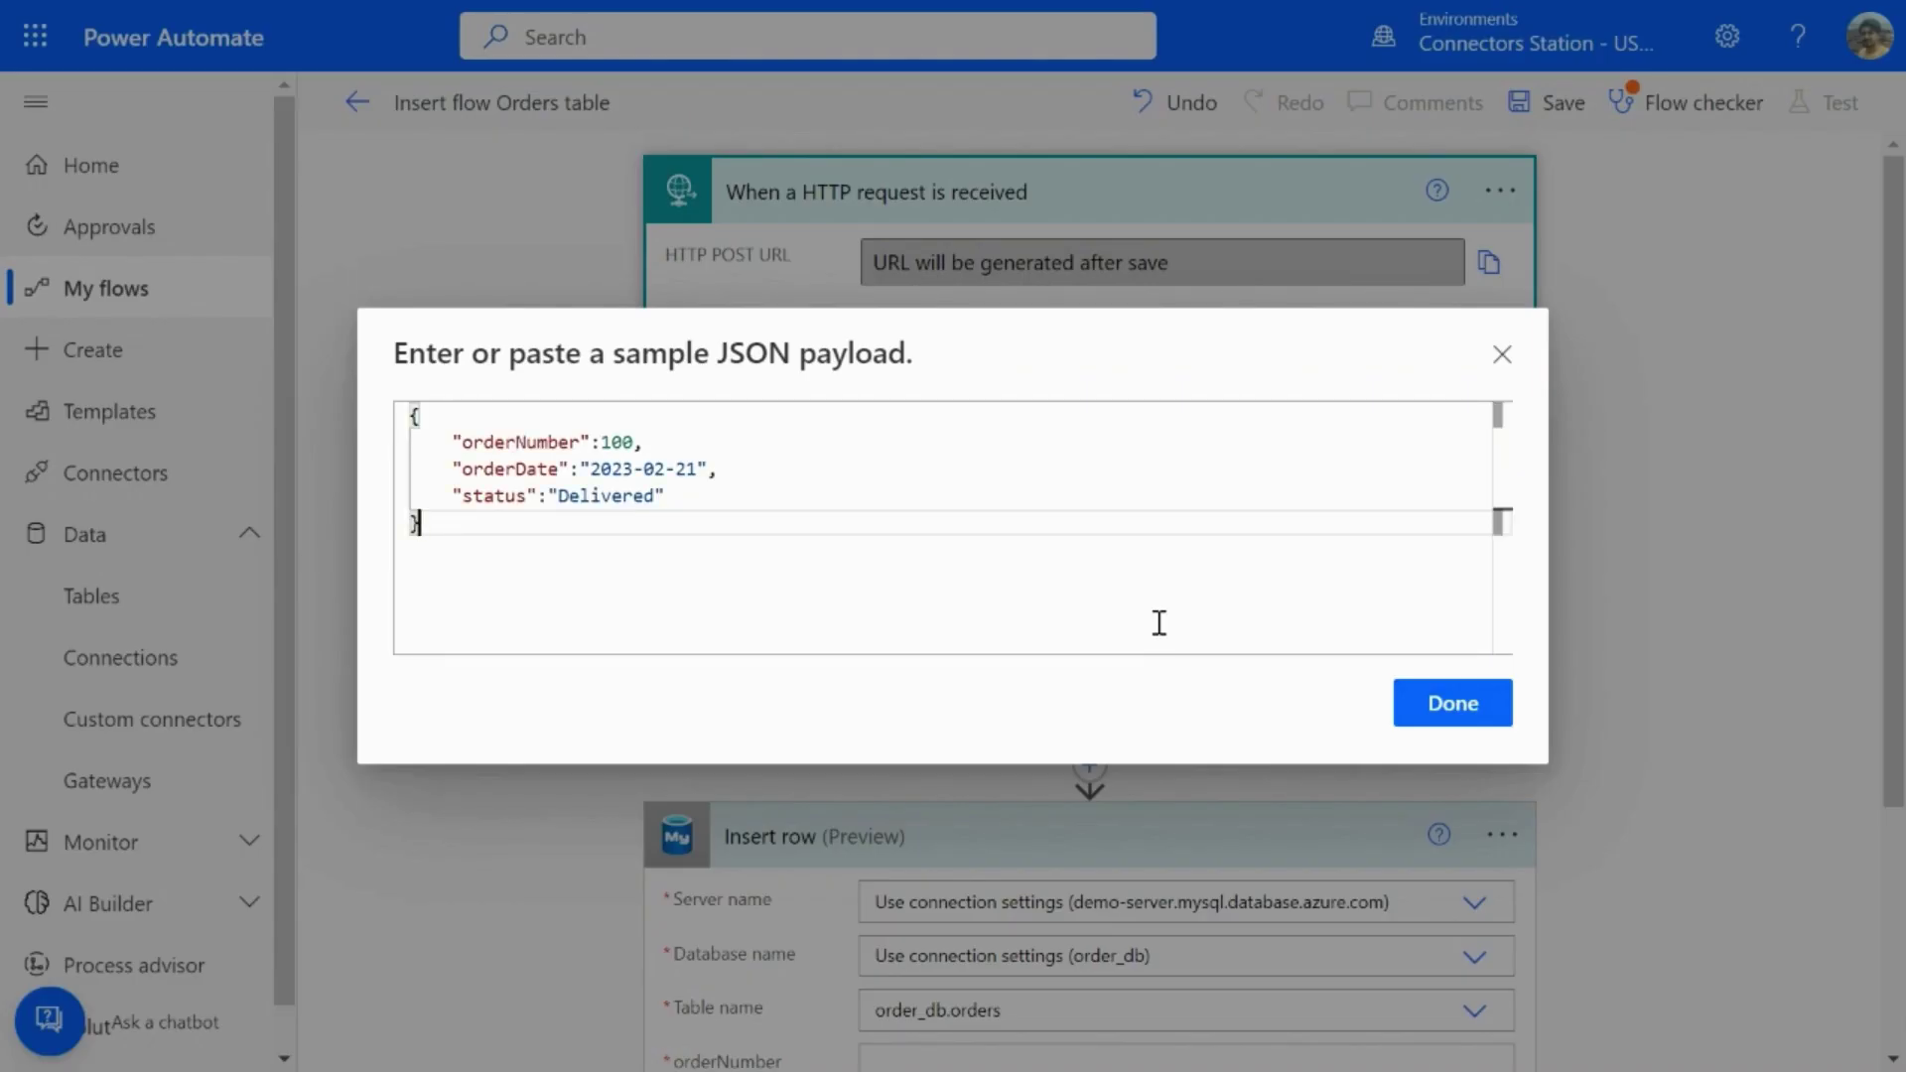
left_click(1431, 712)
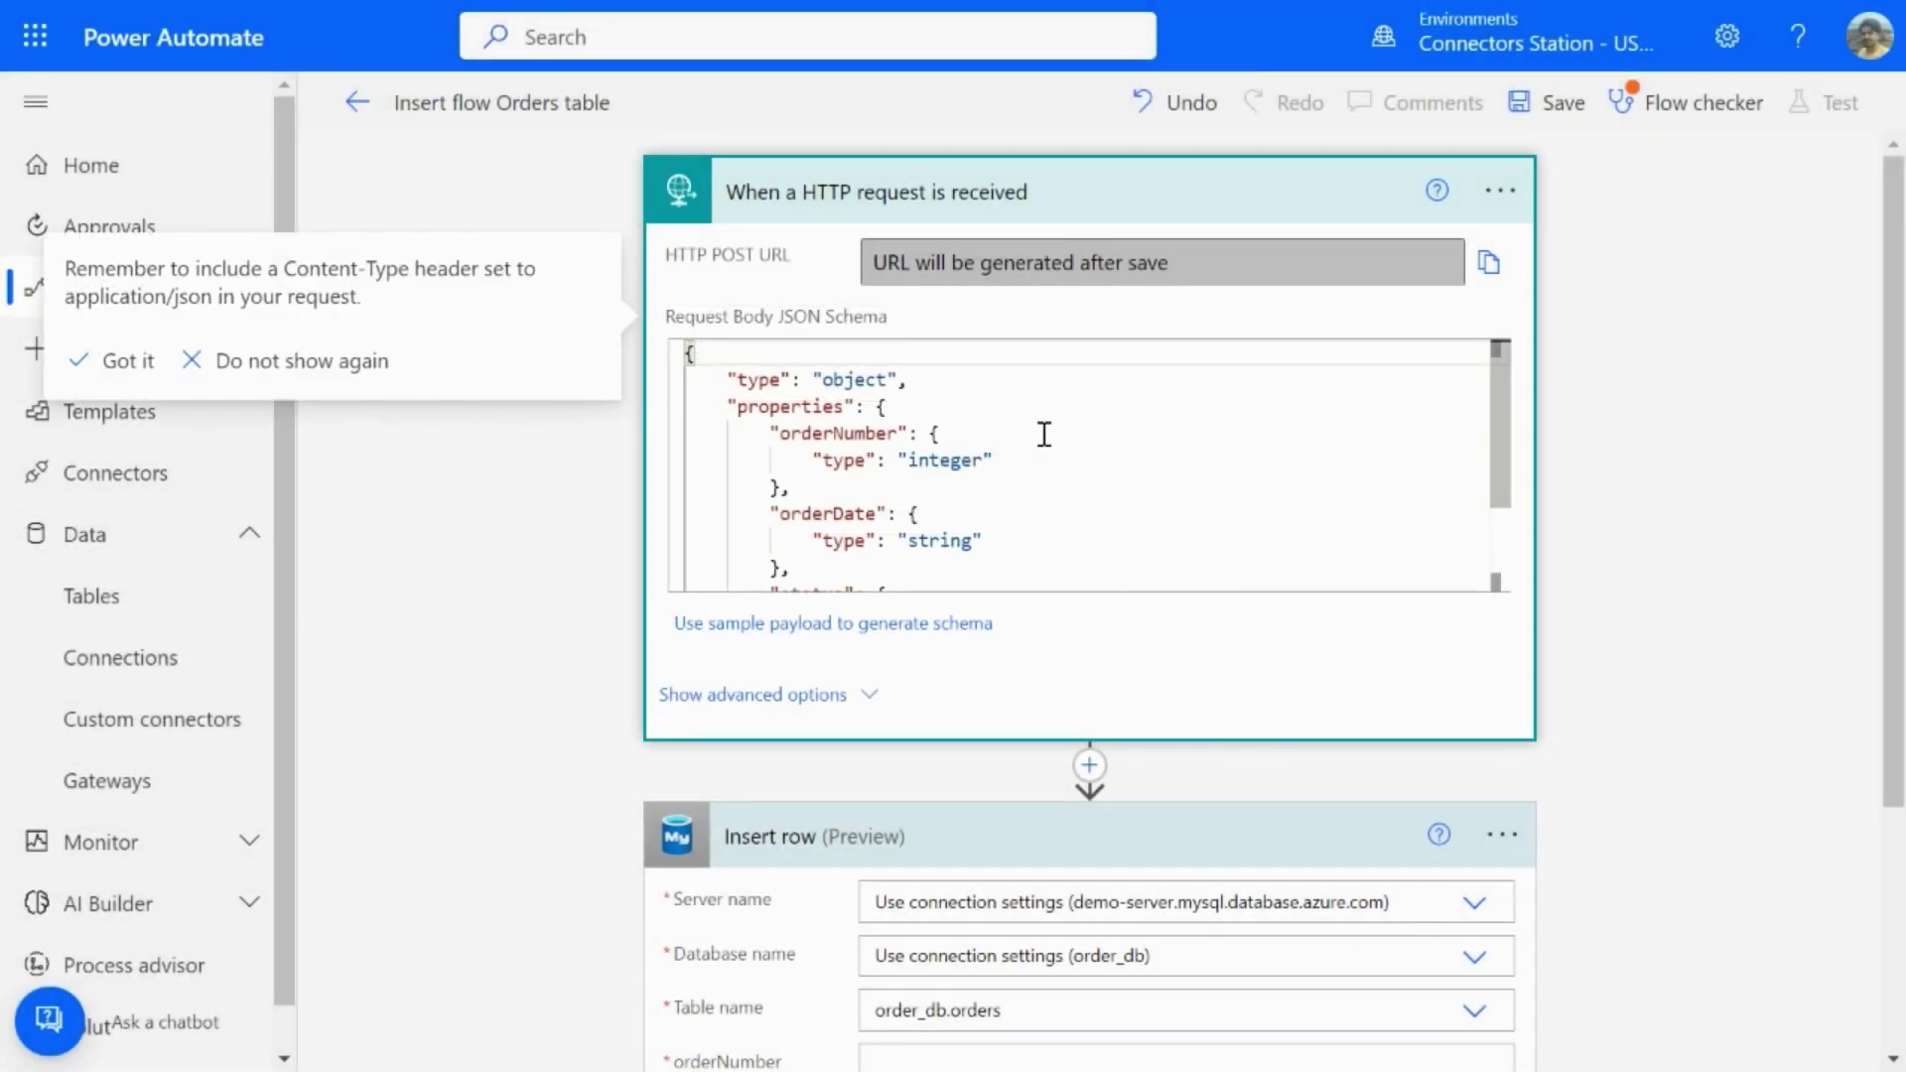
scroll(1077, 490, "down", 3)
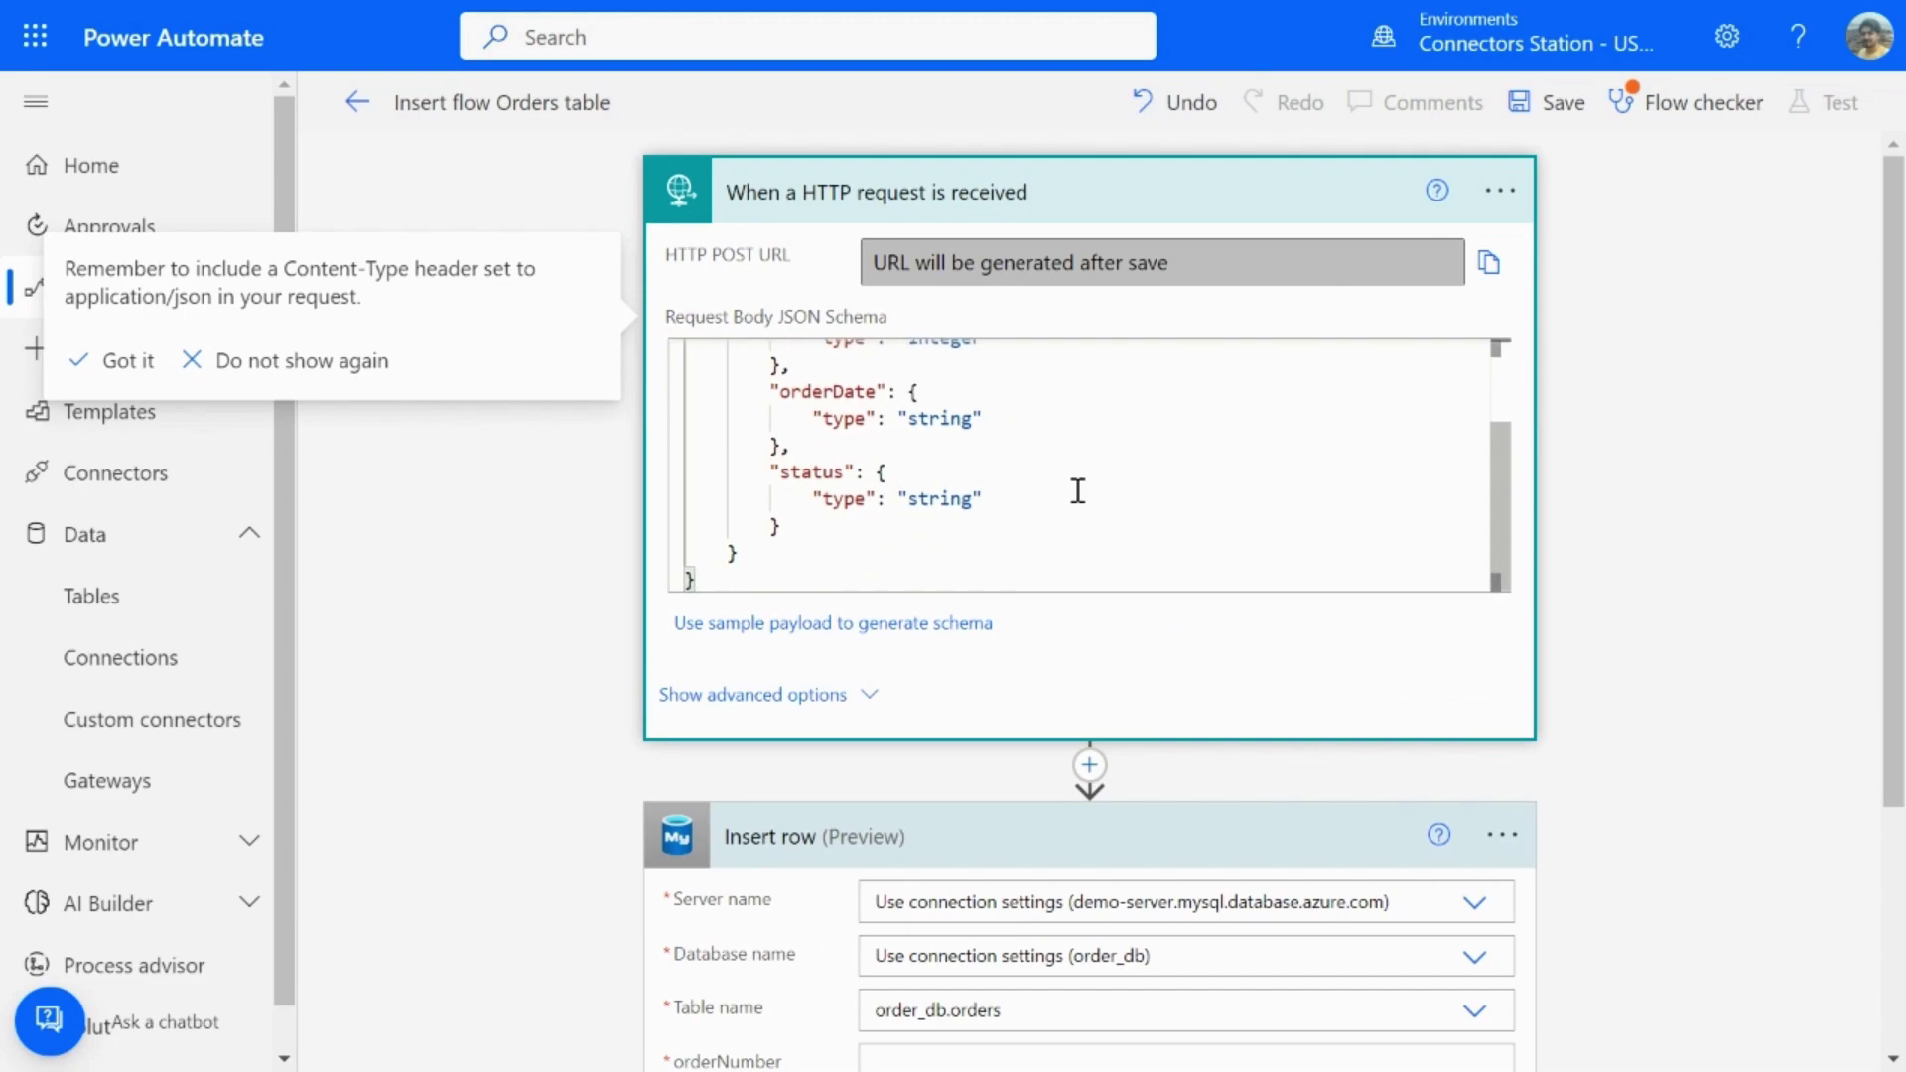
scroll(1726, 790, "down", 4)
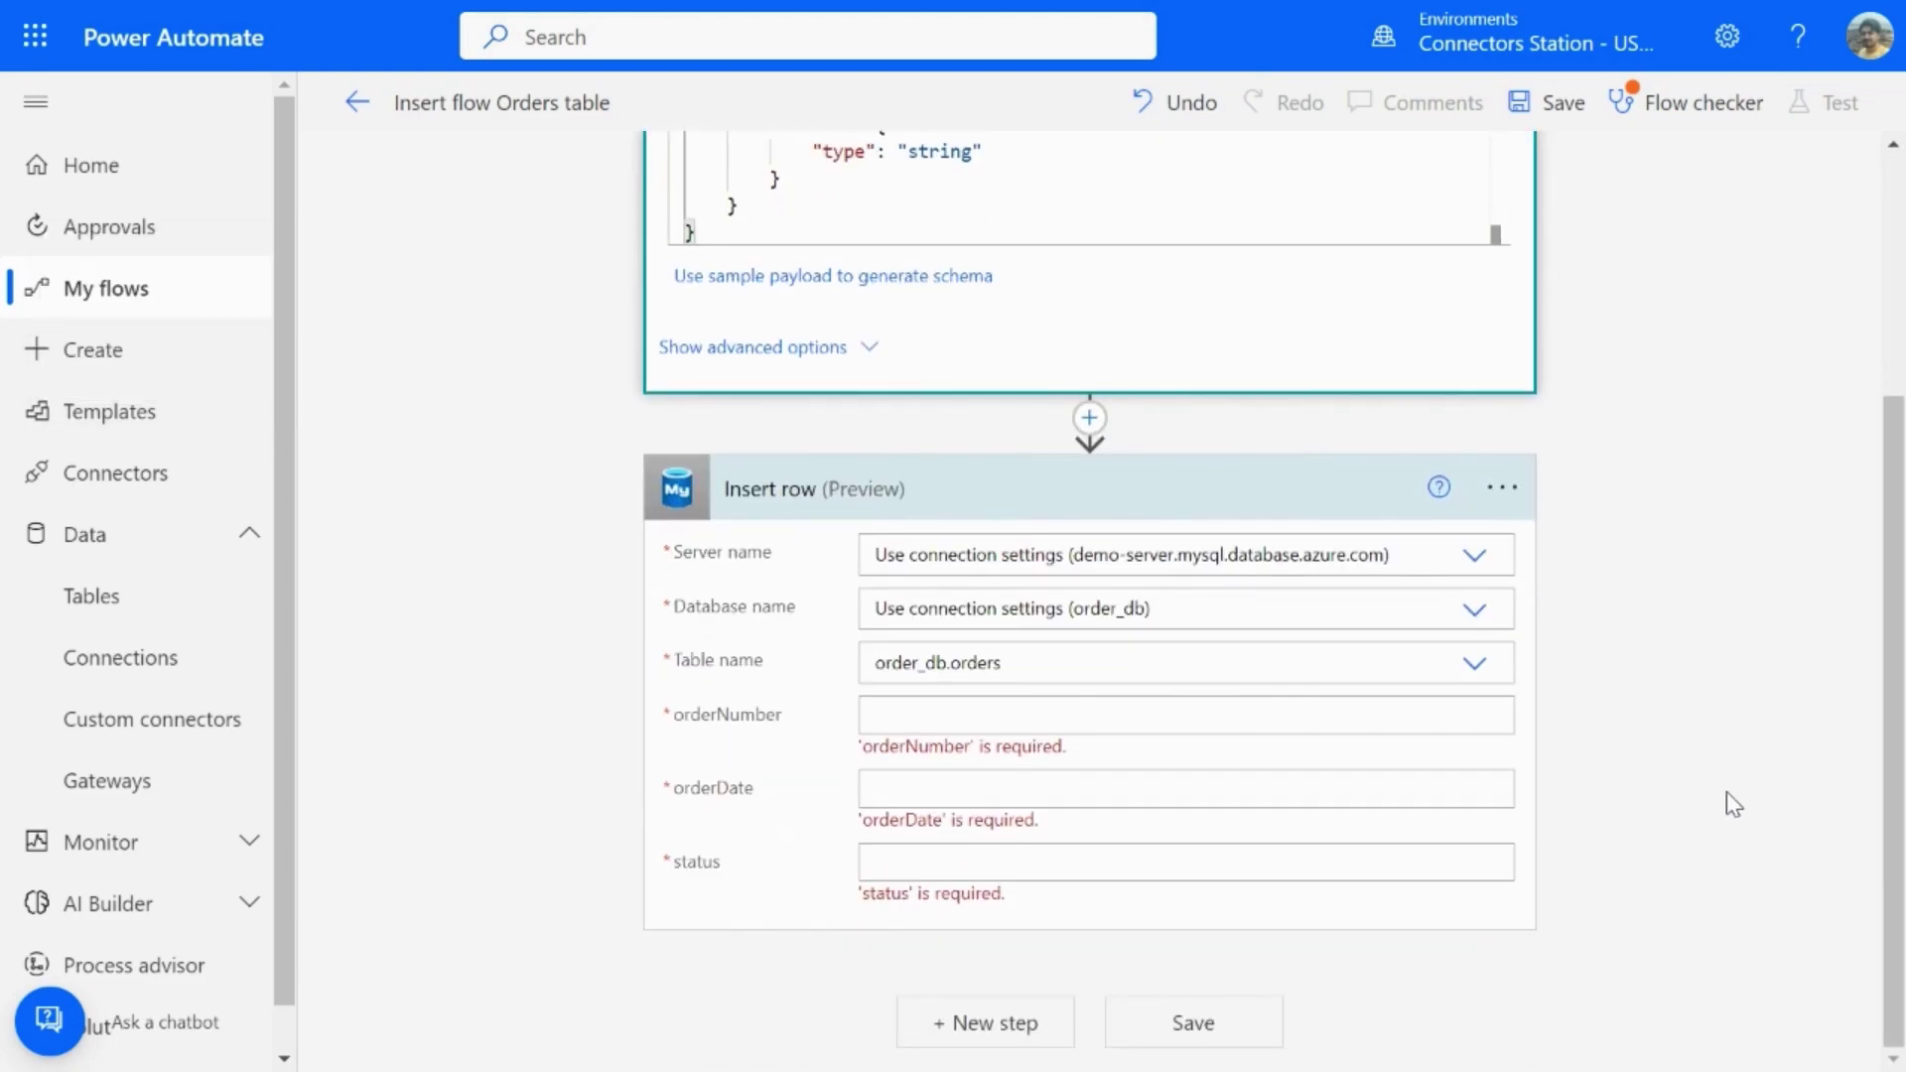
- Fill Insert row's orderNumber, orderDate and status with the matching request values
left_click(951, 715)
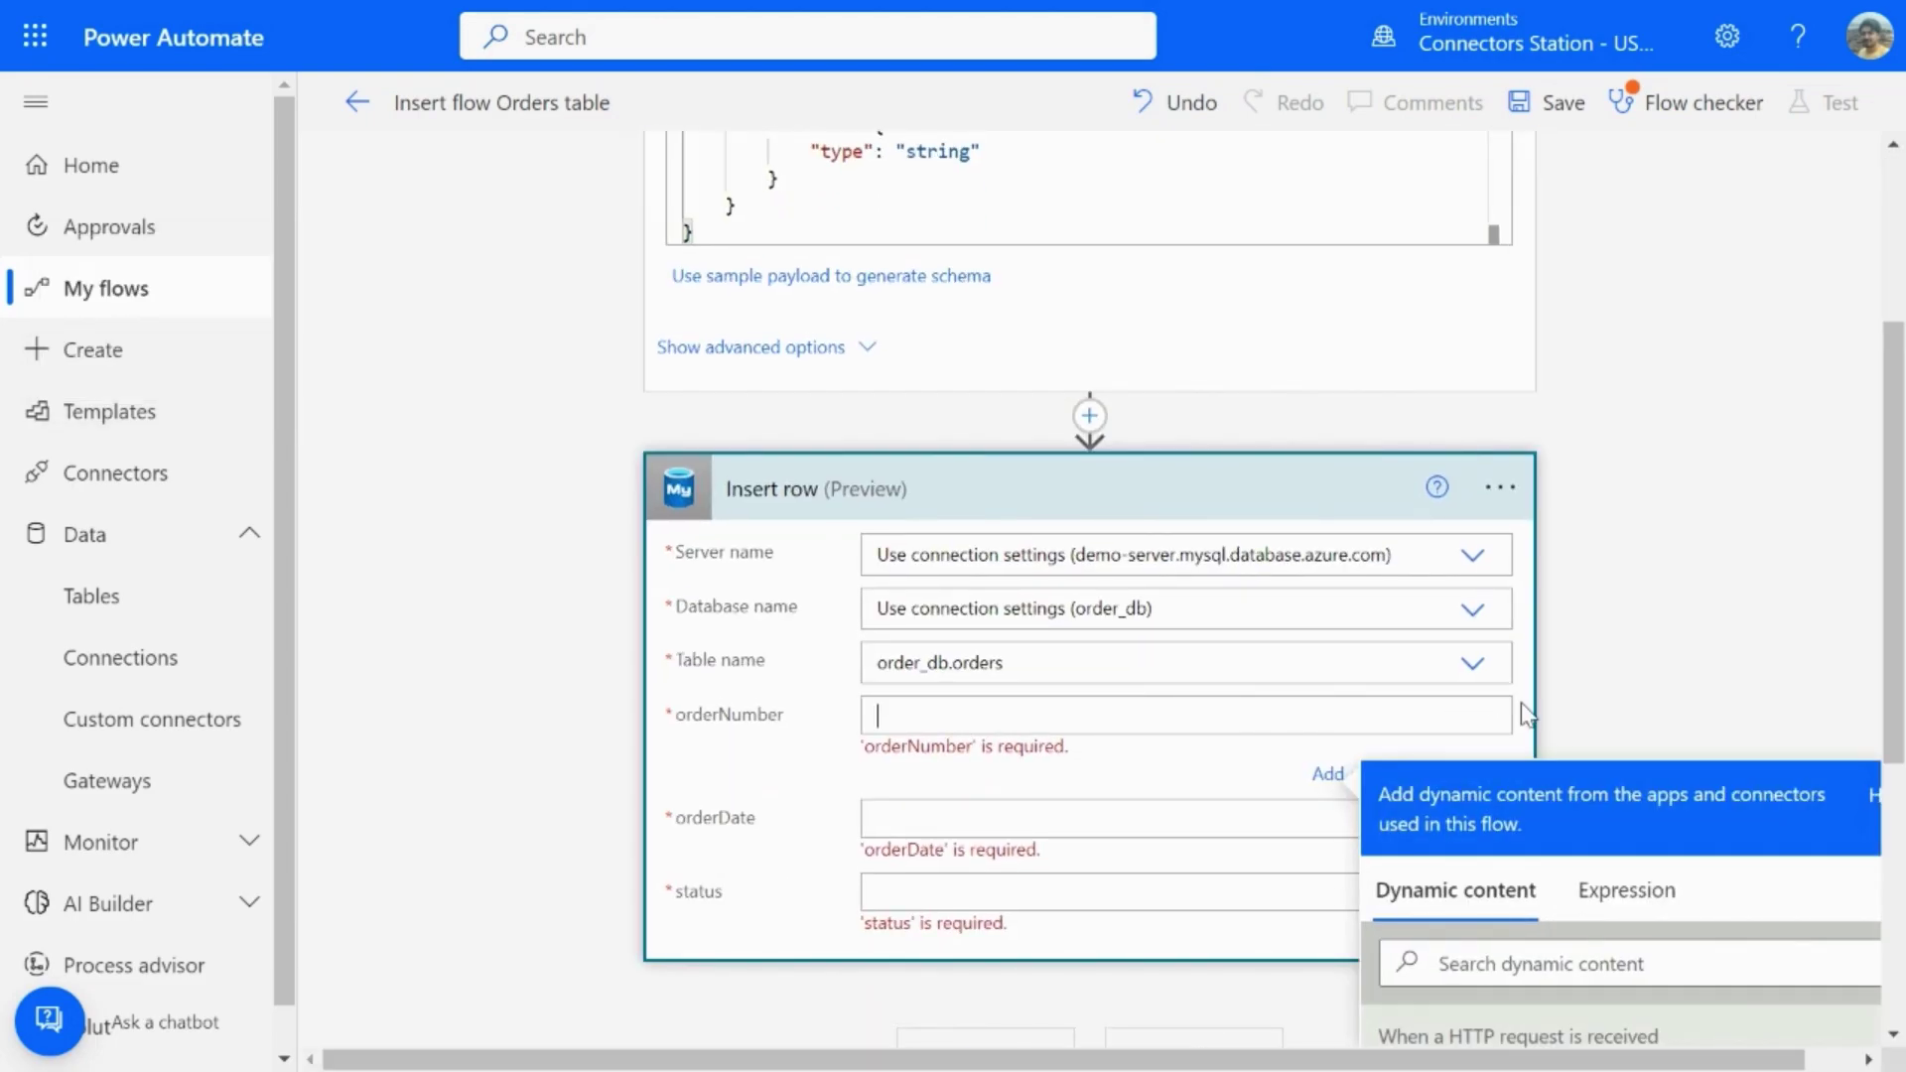
scroll(1521, 701, "down", 4)
left_click(1461, 672)
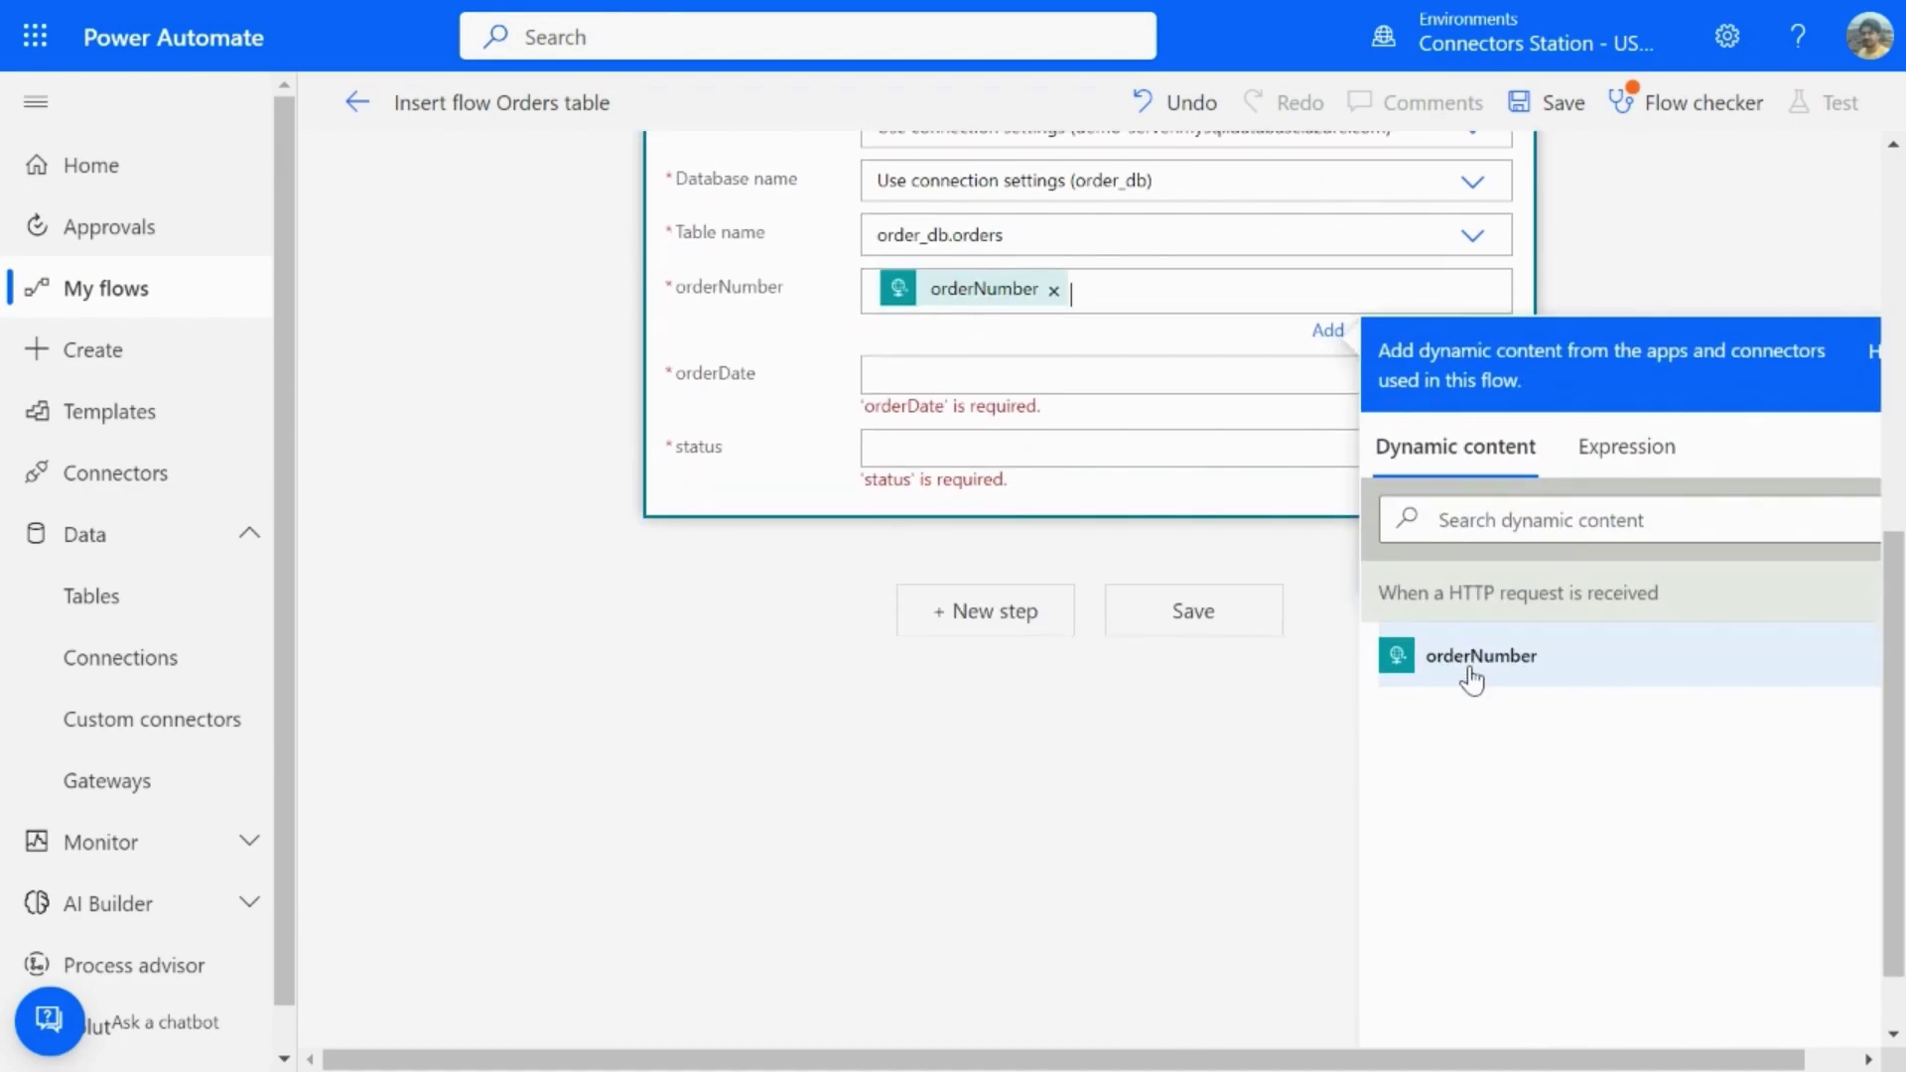
left_click(912, 373)
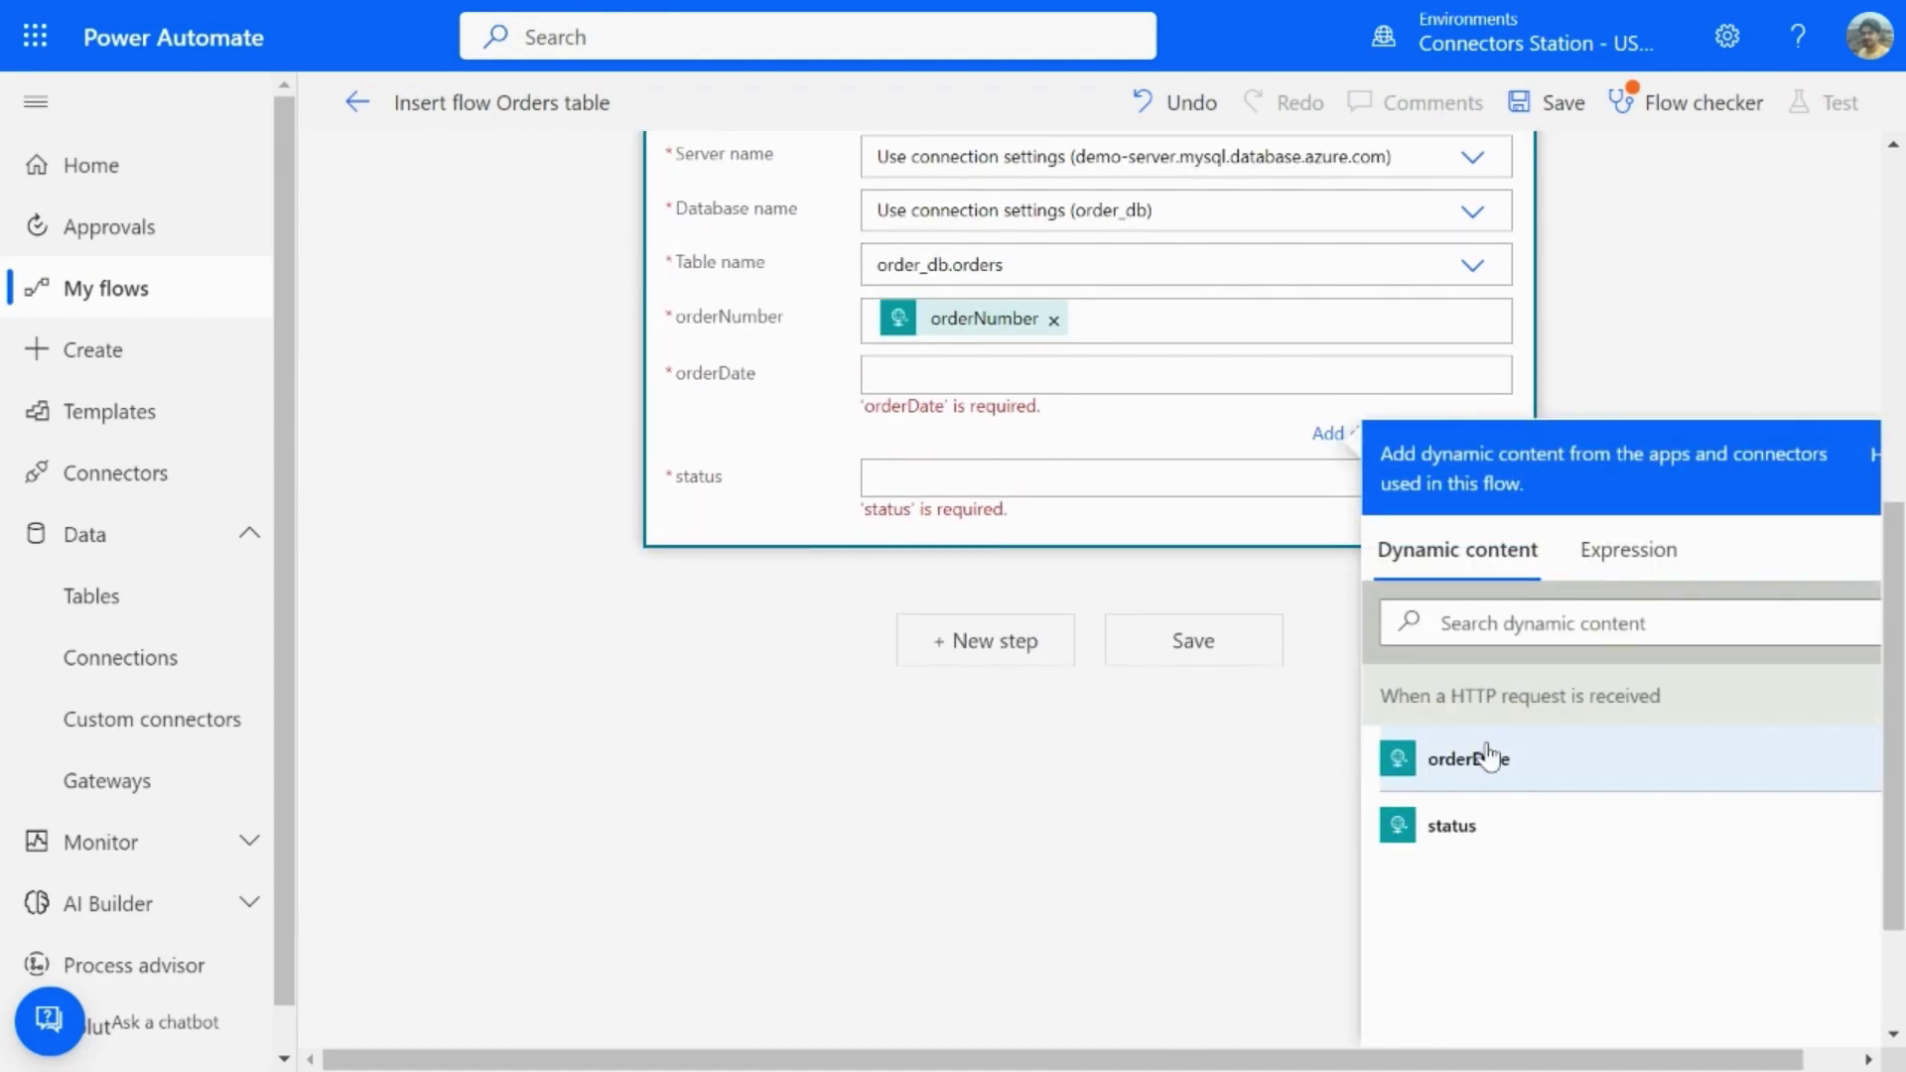
left_click(1470, 747)
left_click(943, 469)
left_click(1469, 781)
type("status")
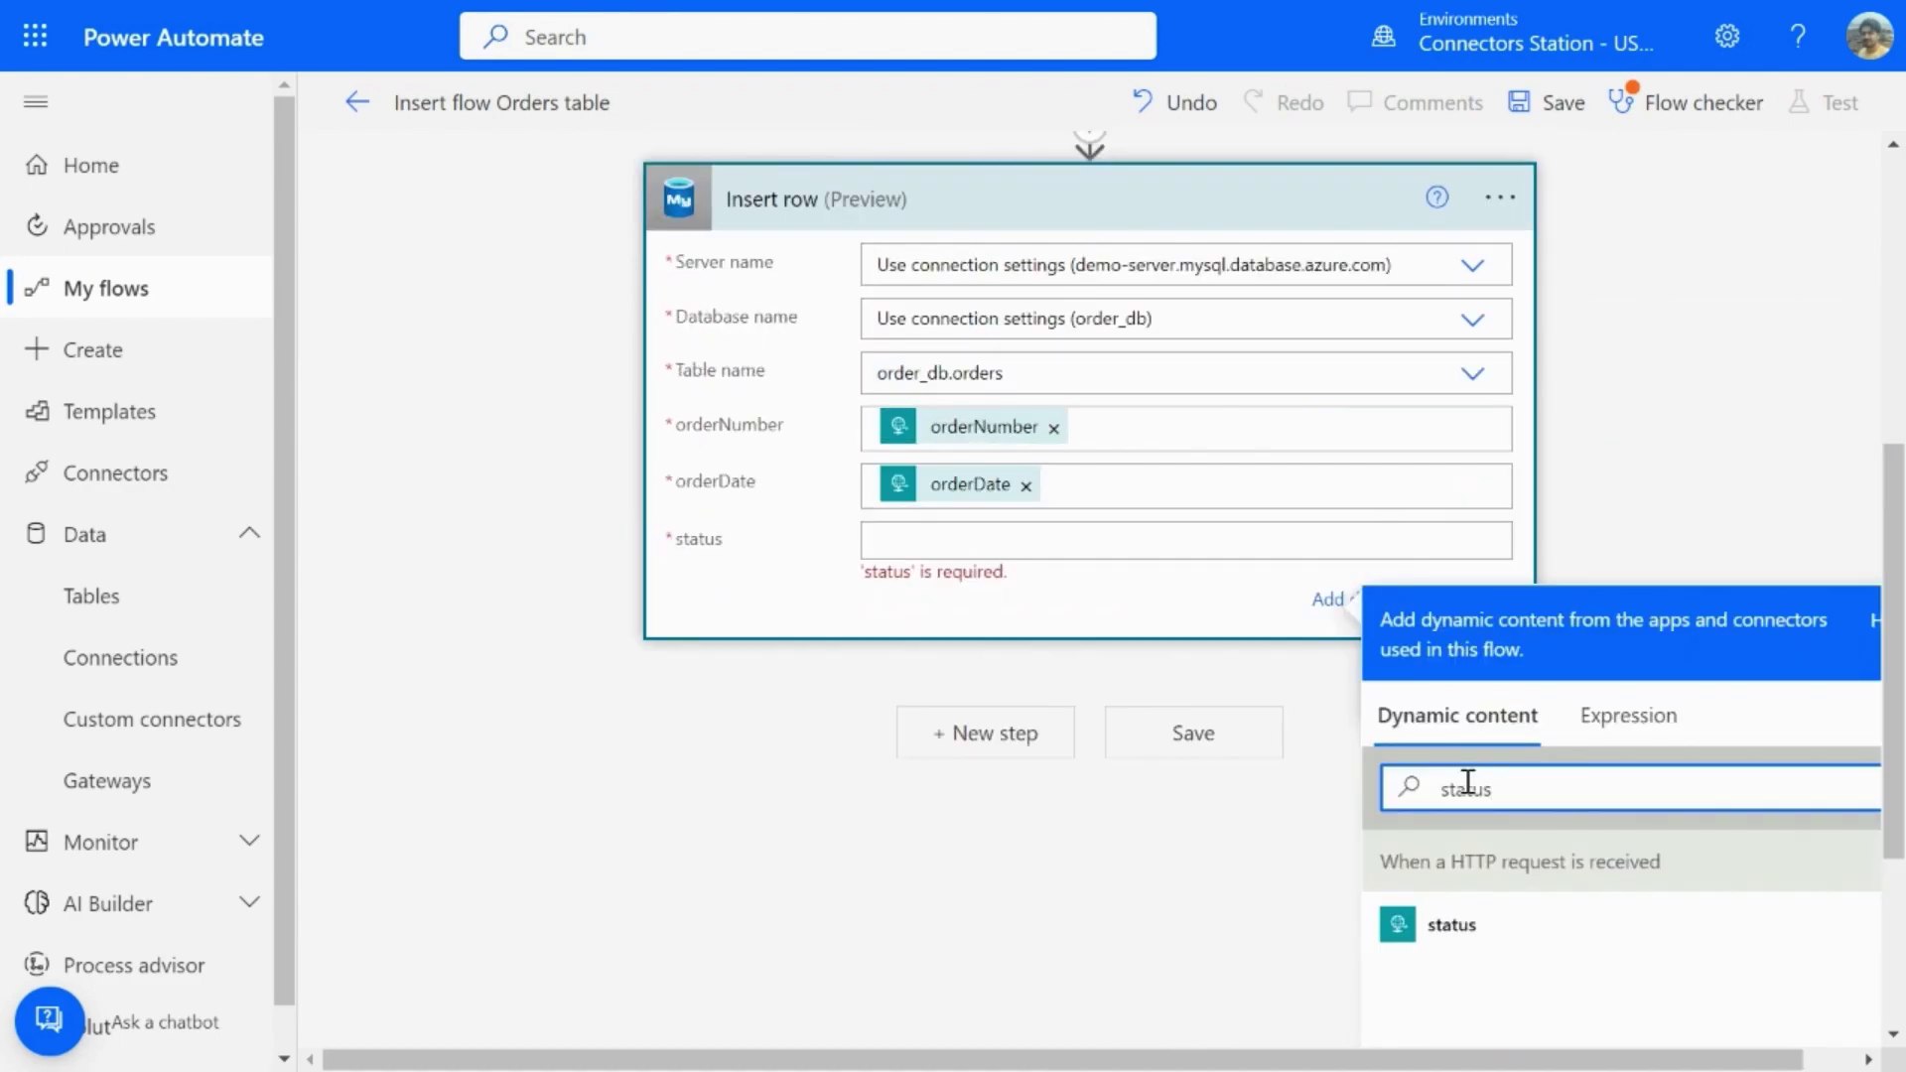
left_click(1460, 919)
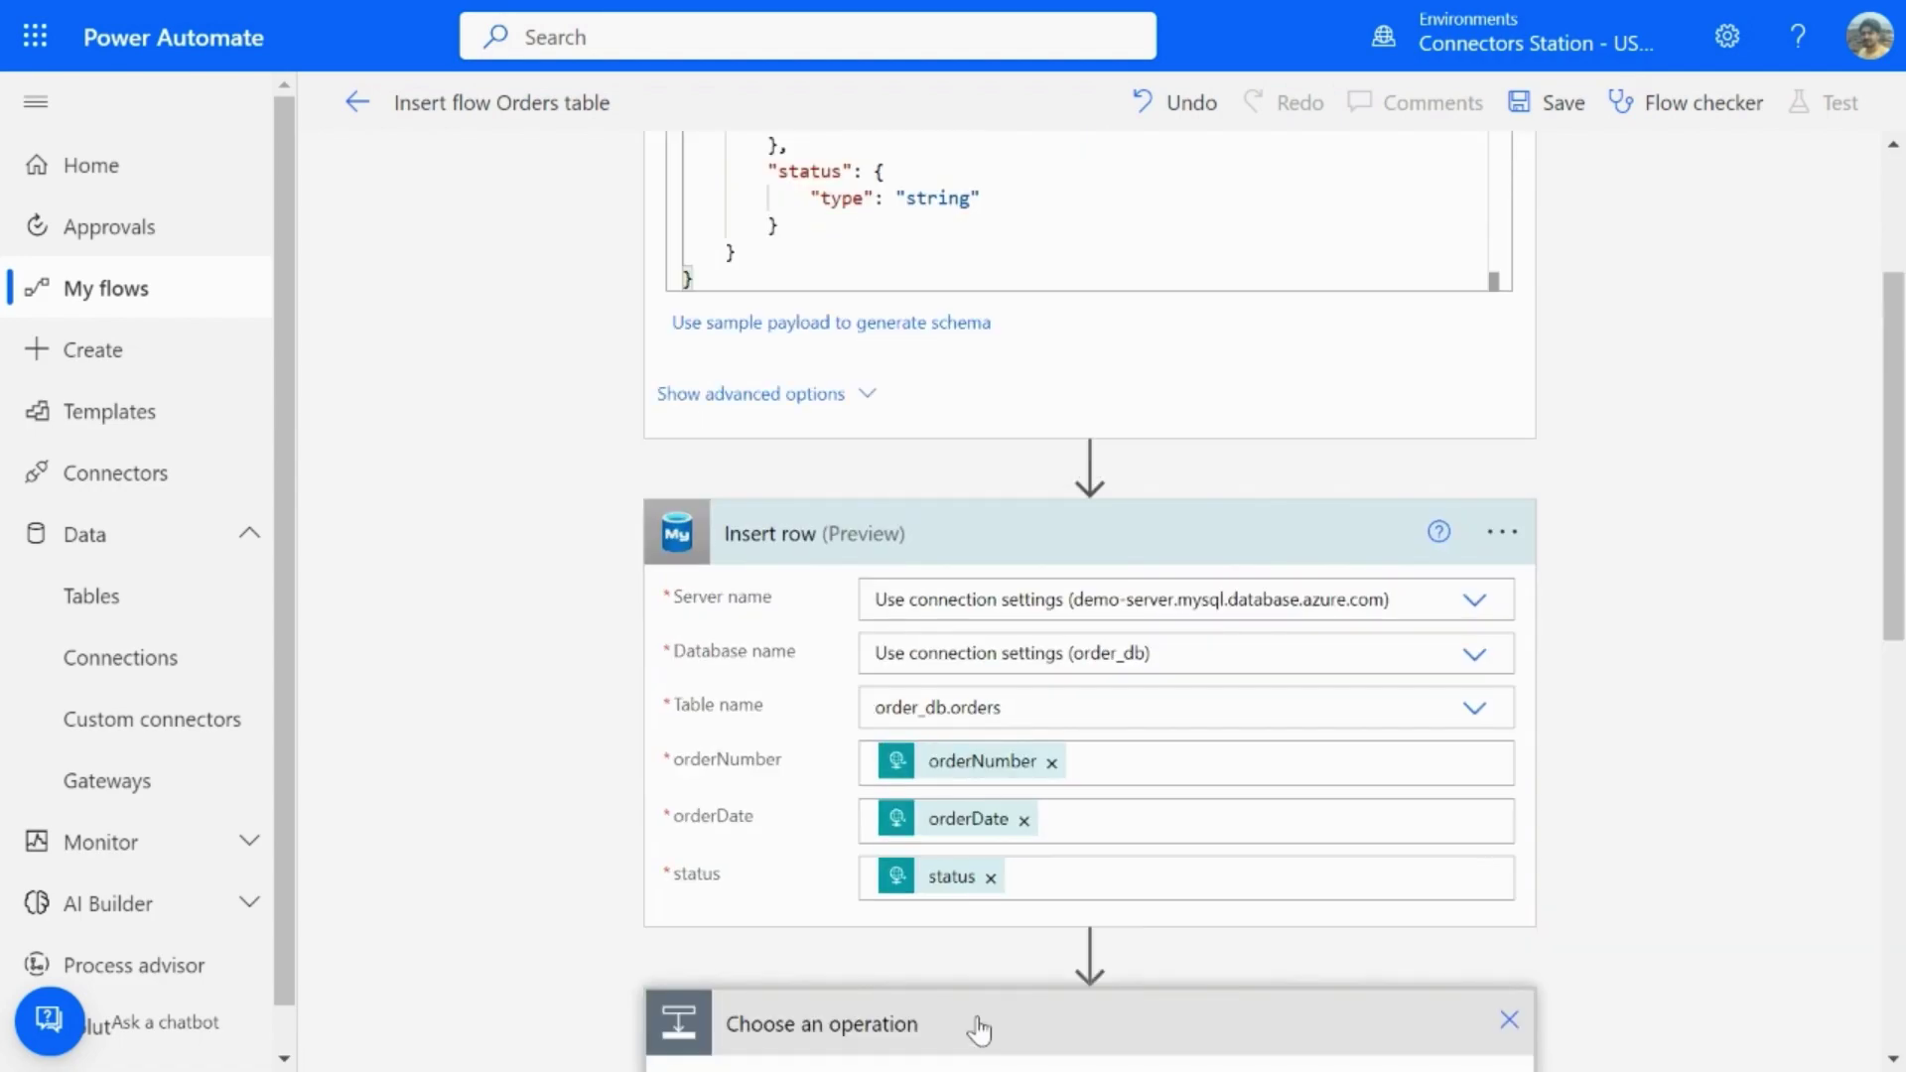
- Add a Response action returning 200 with the inserted row's body as the message
type("response")
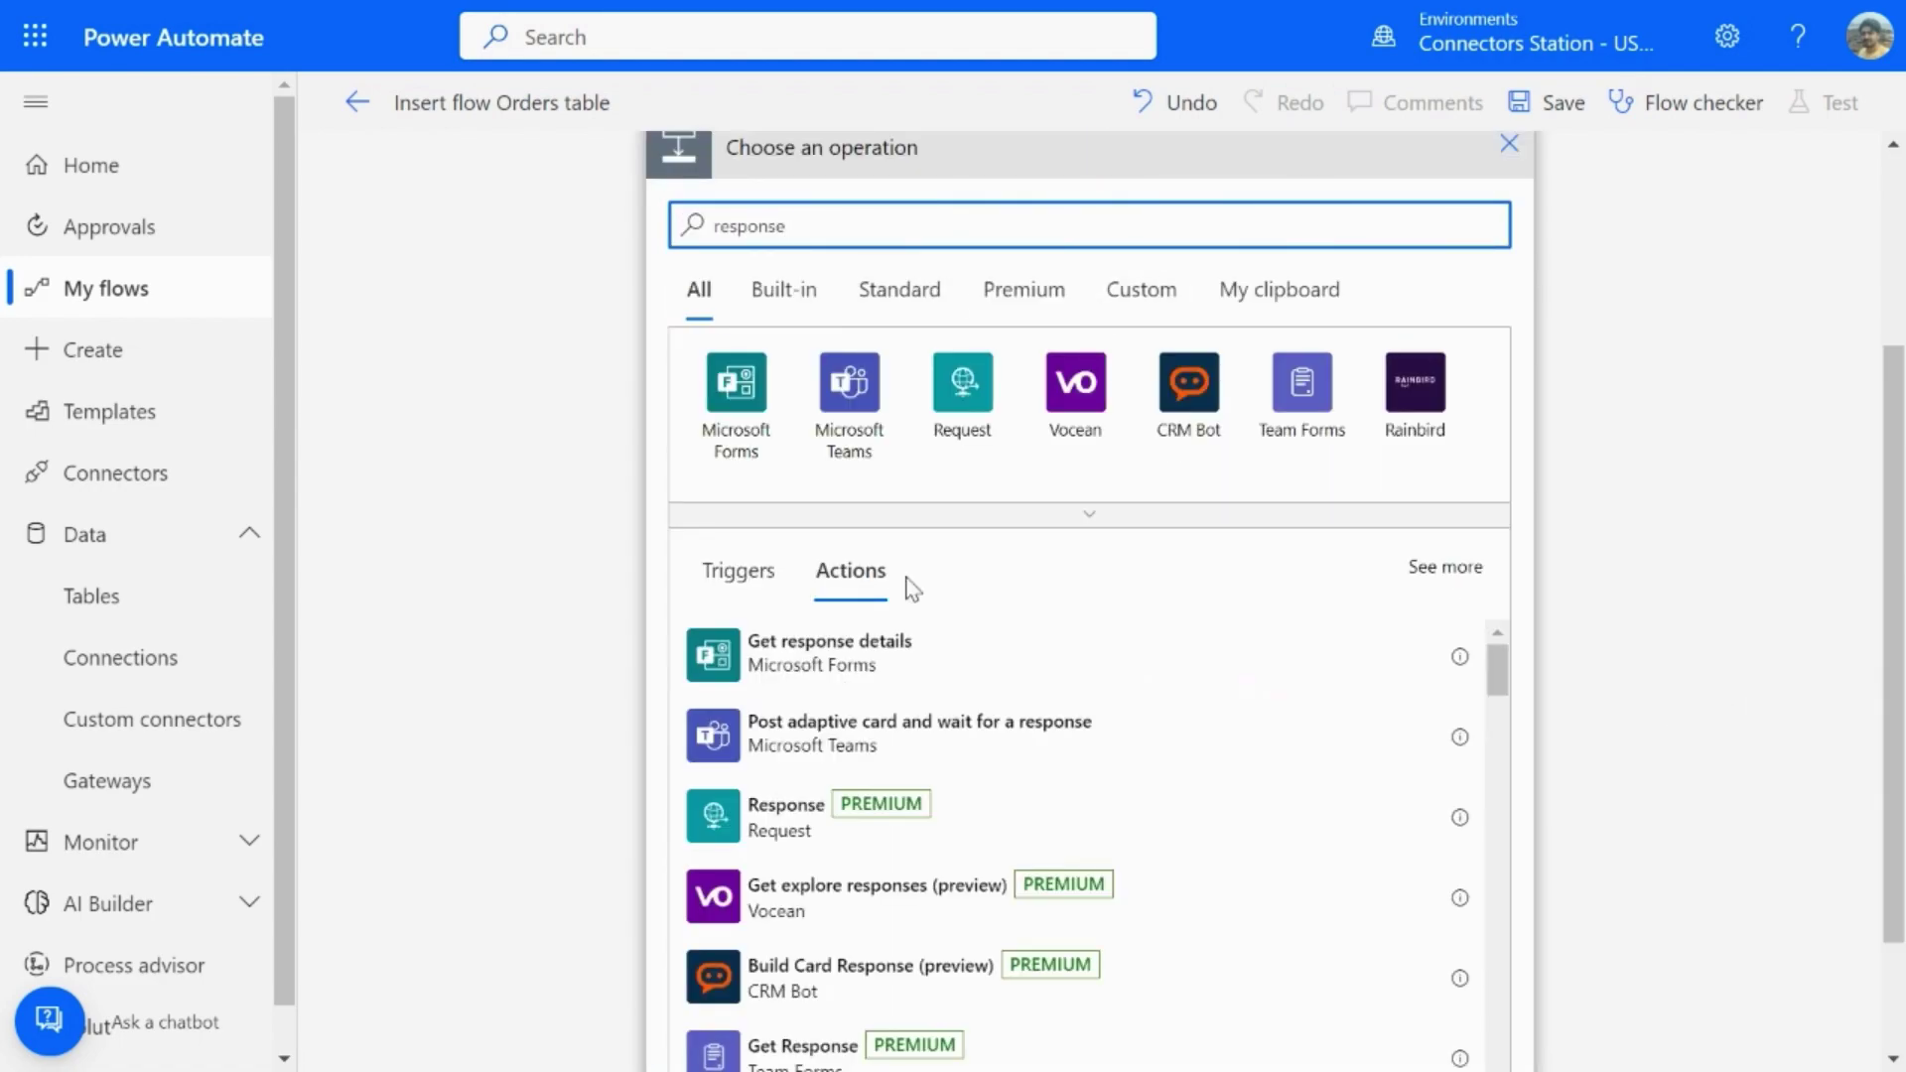
left_click(991, 810)
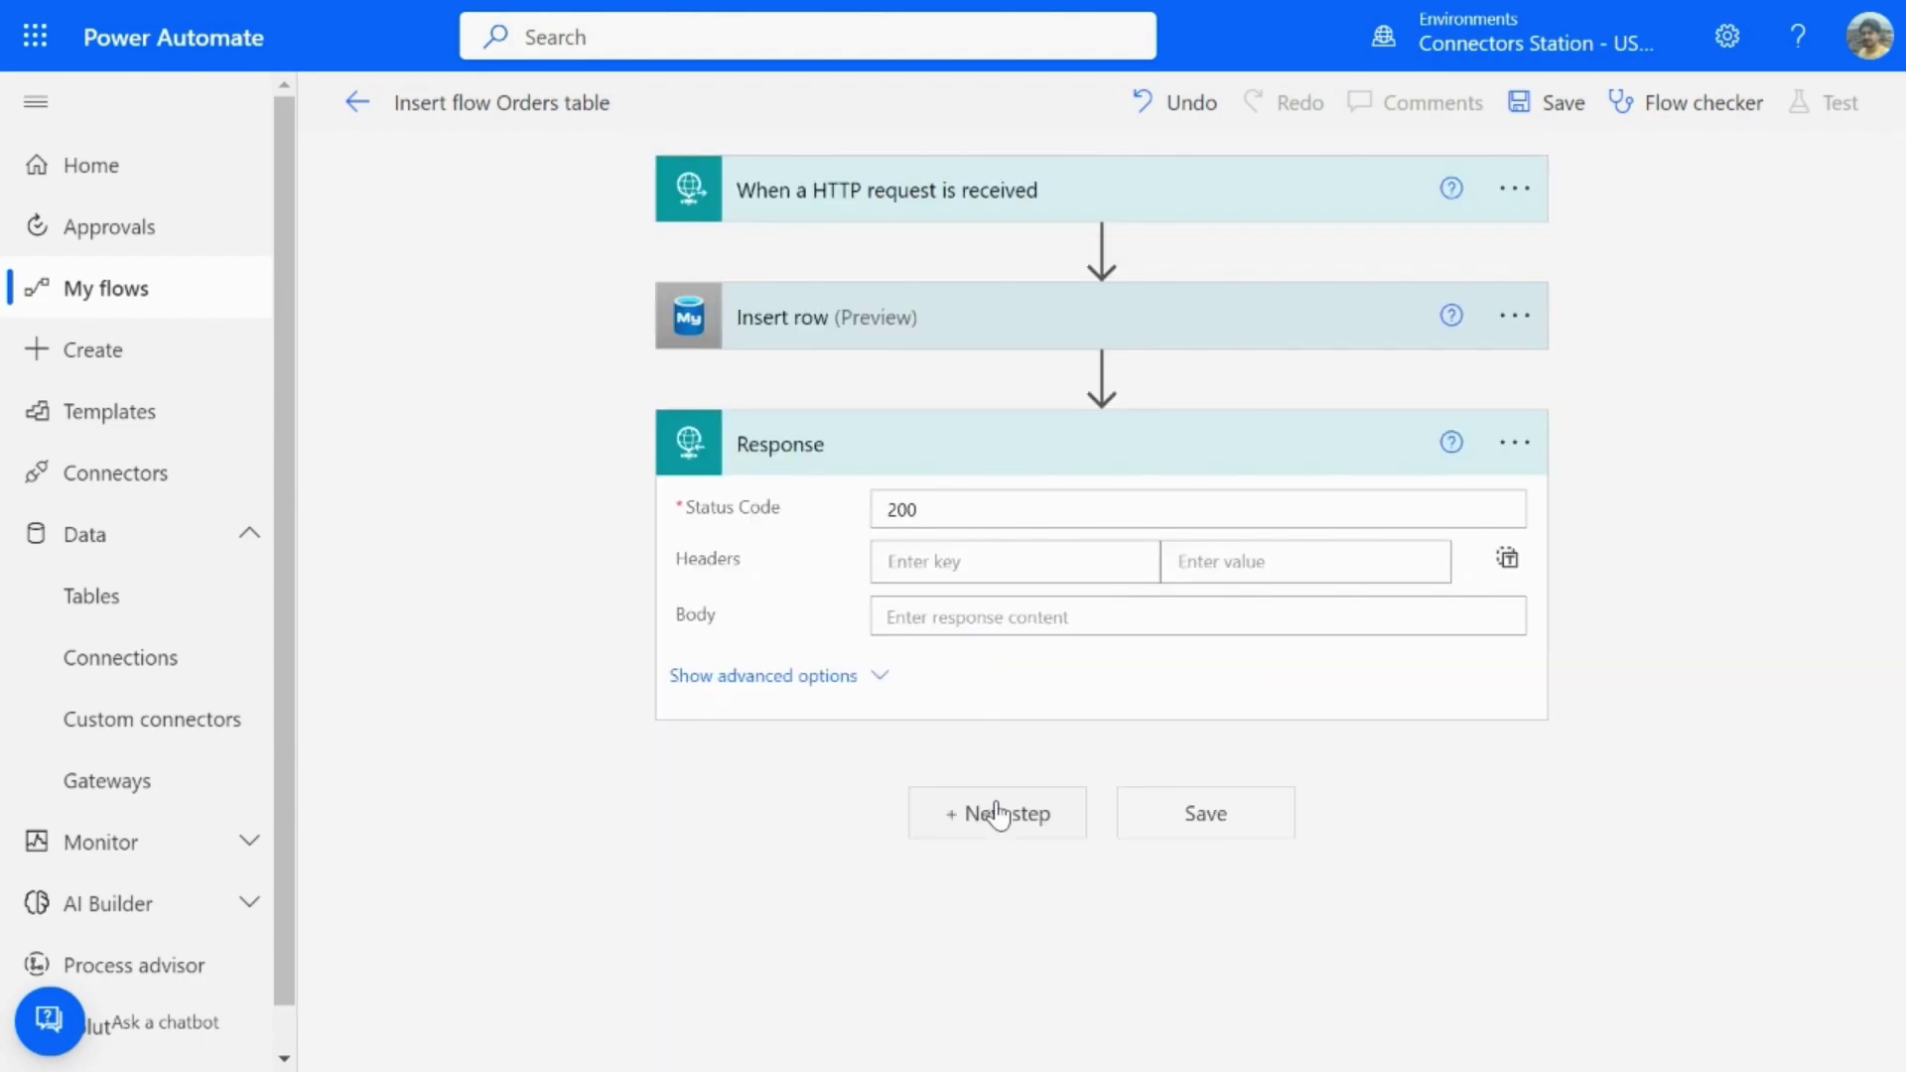
left_click(985, 622)
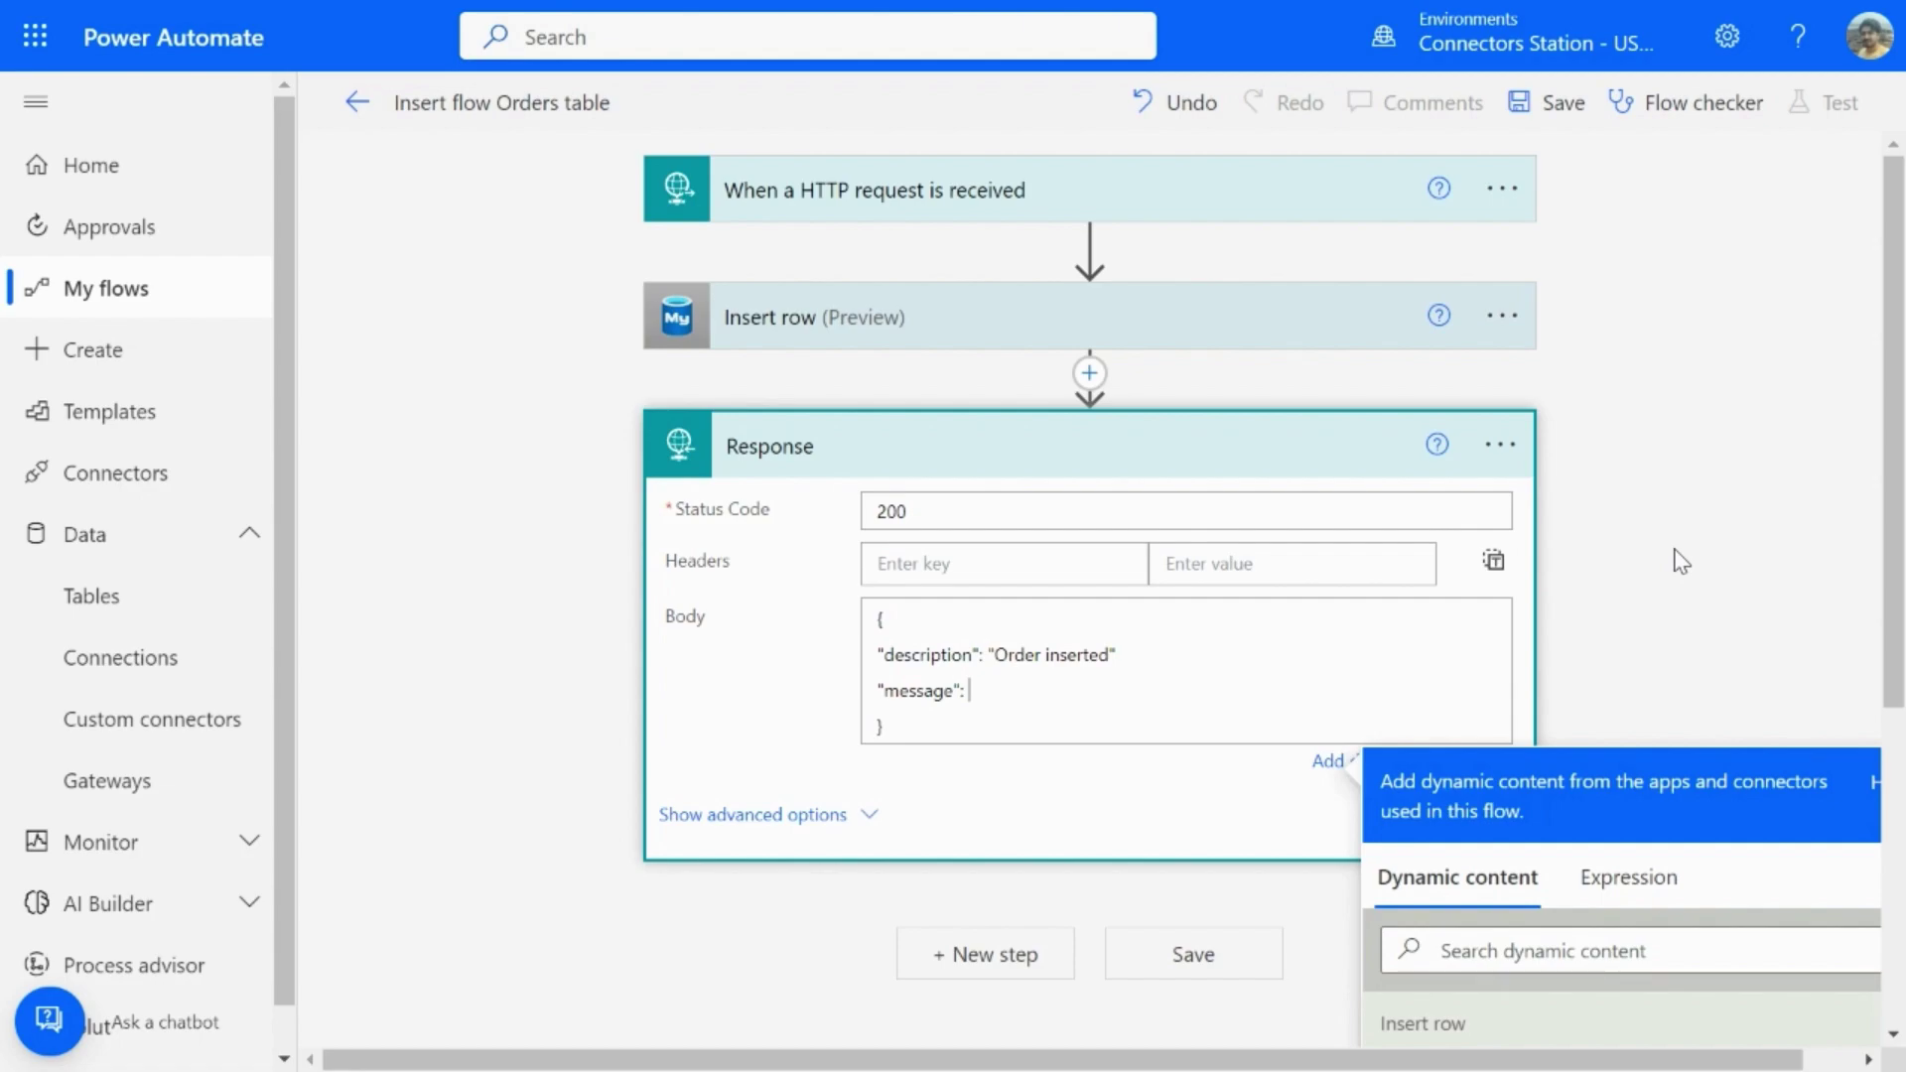
scroll(1678, 558, "down", 2)
scroll(1673, 548, "down", 1)
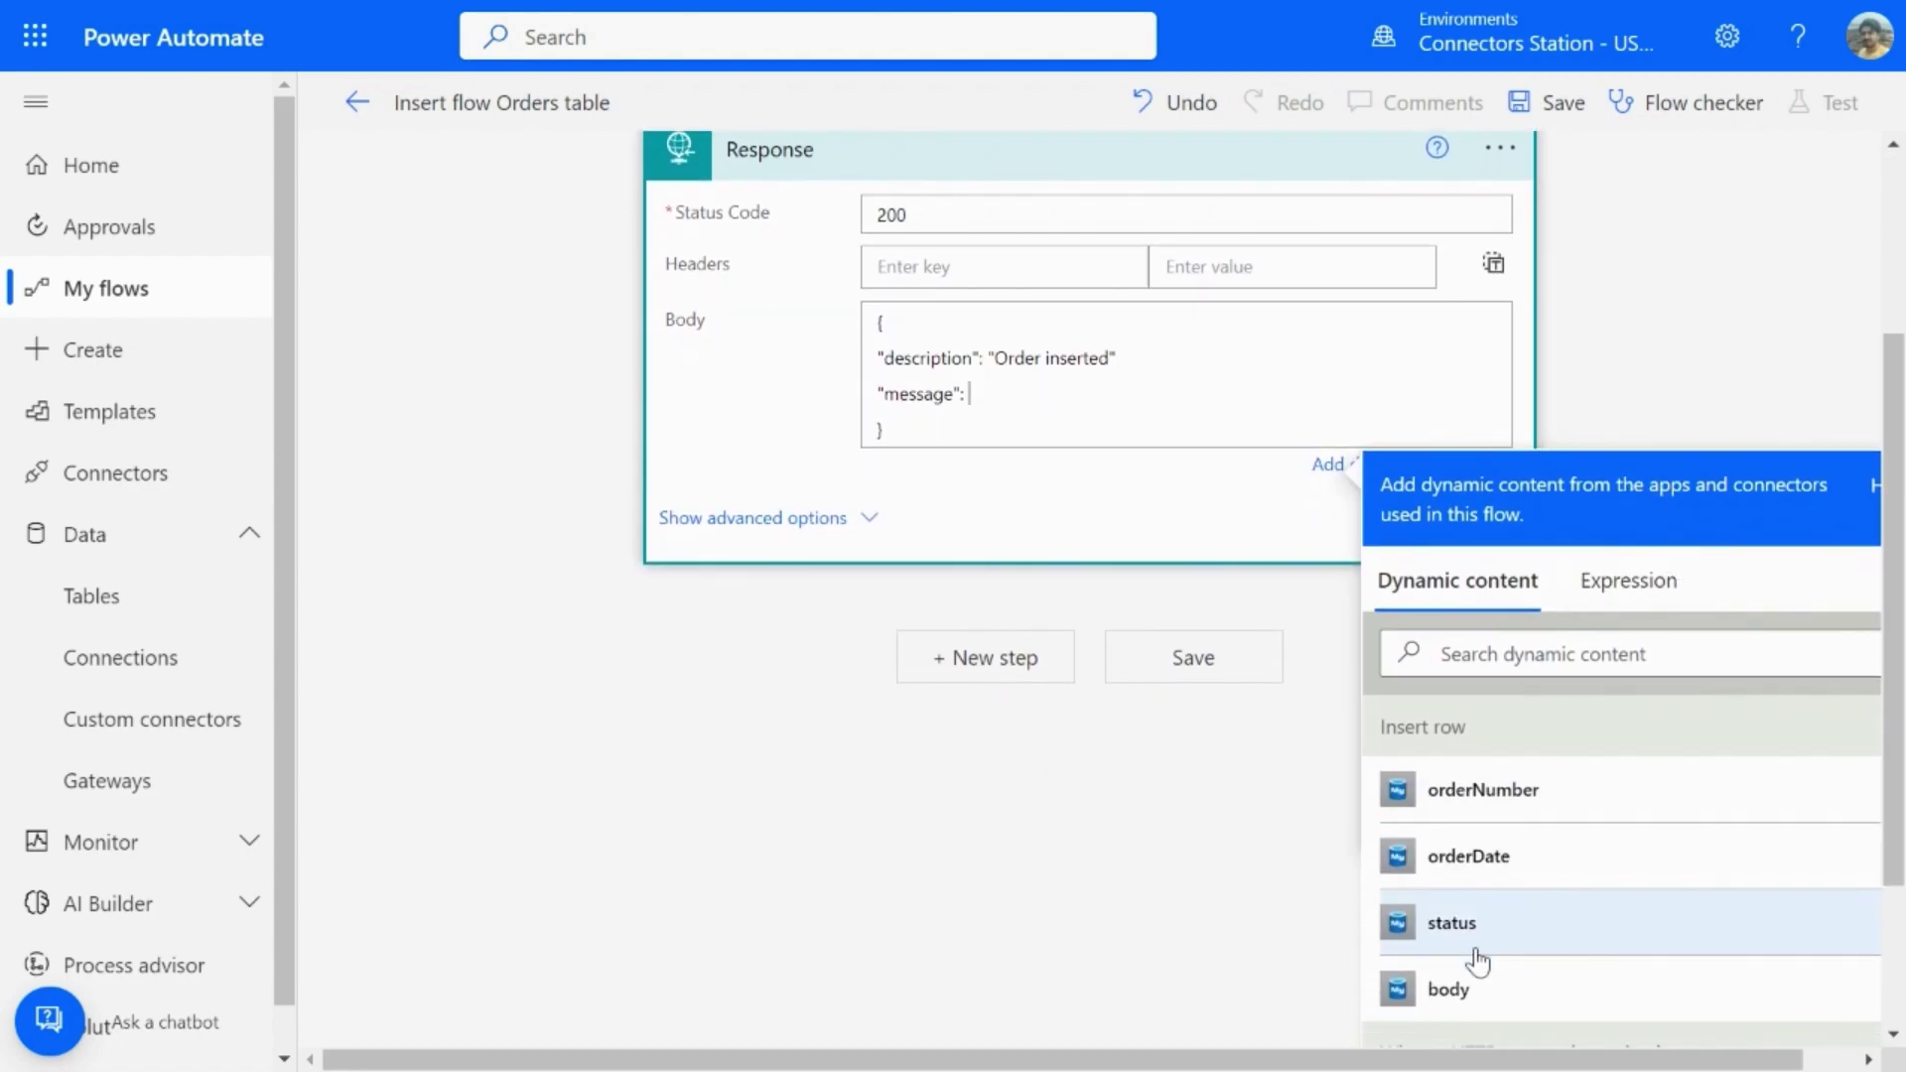
left_click(1497, 1000)
left_click(970, 893)
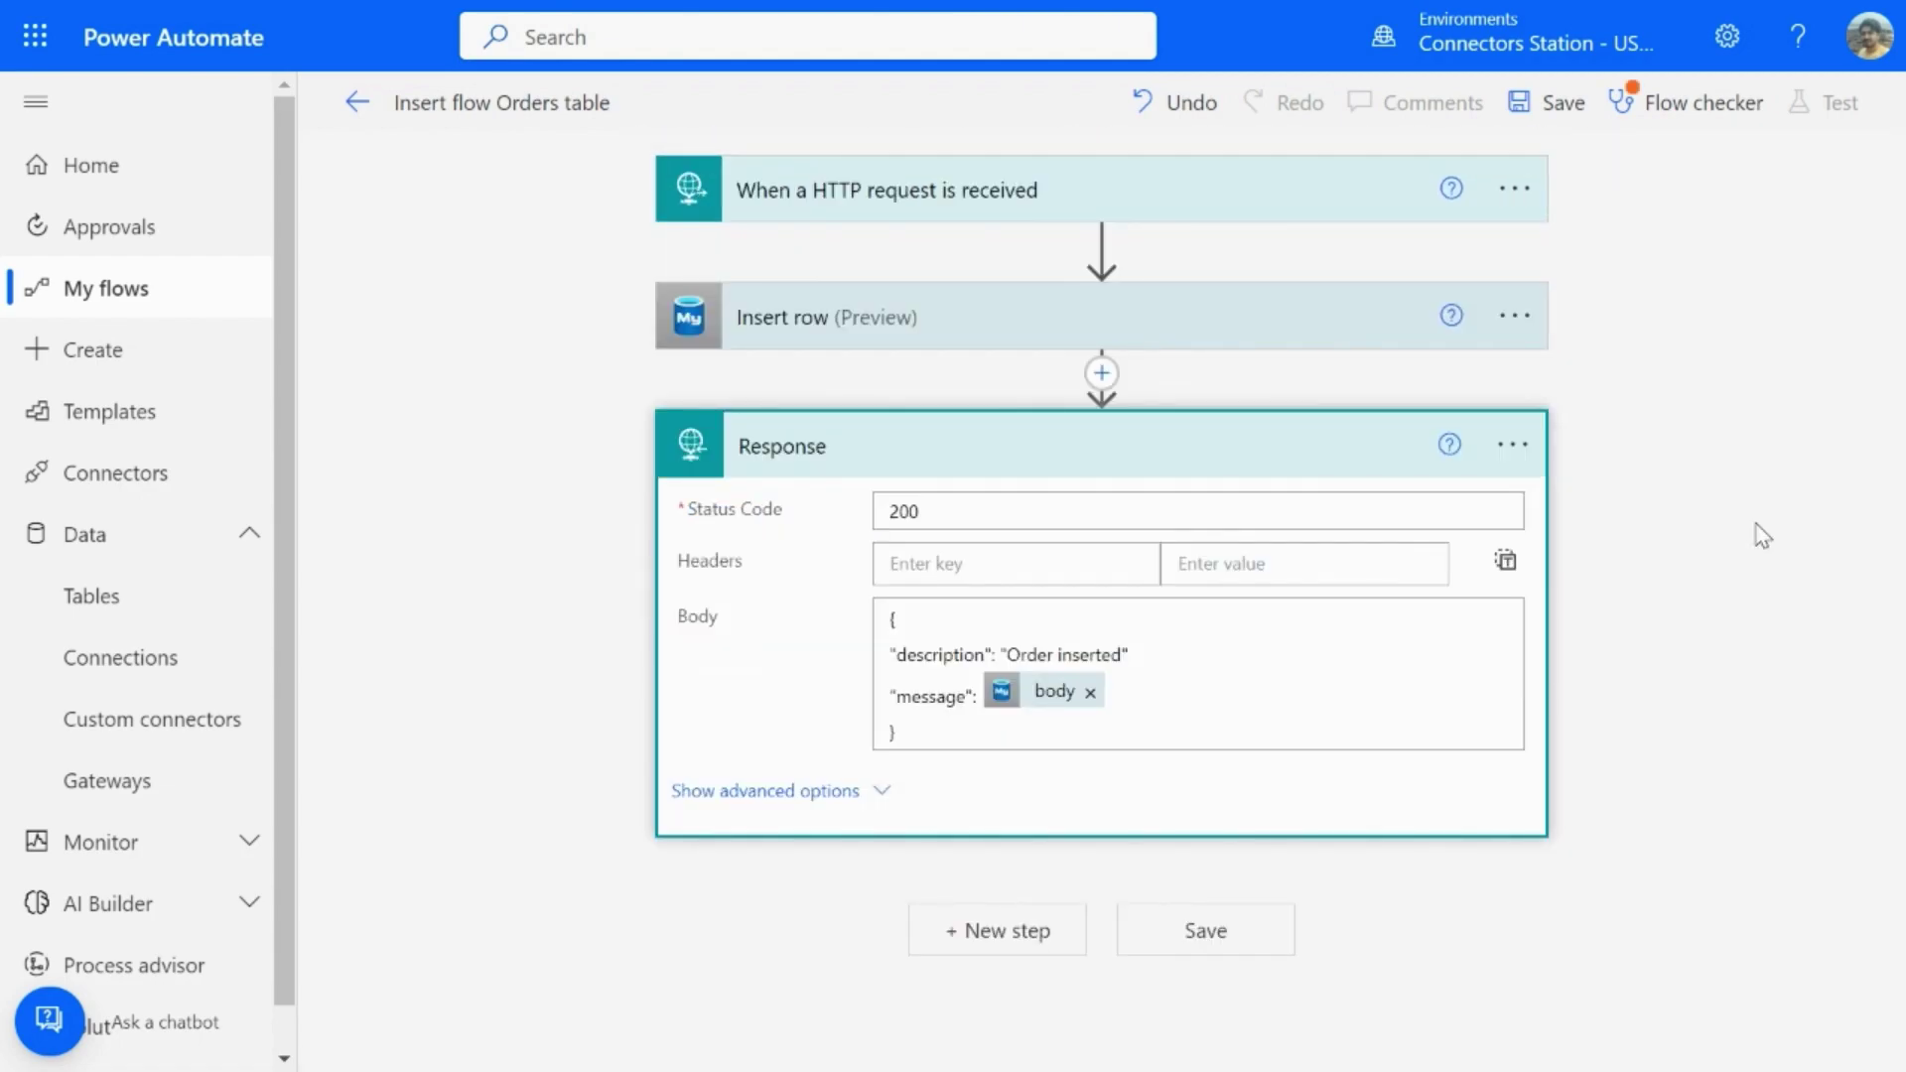
- Save the flow and copy the trigger's HTTP POST URL
left_click(1205, 941)
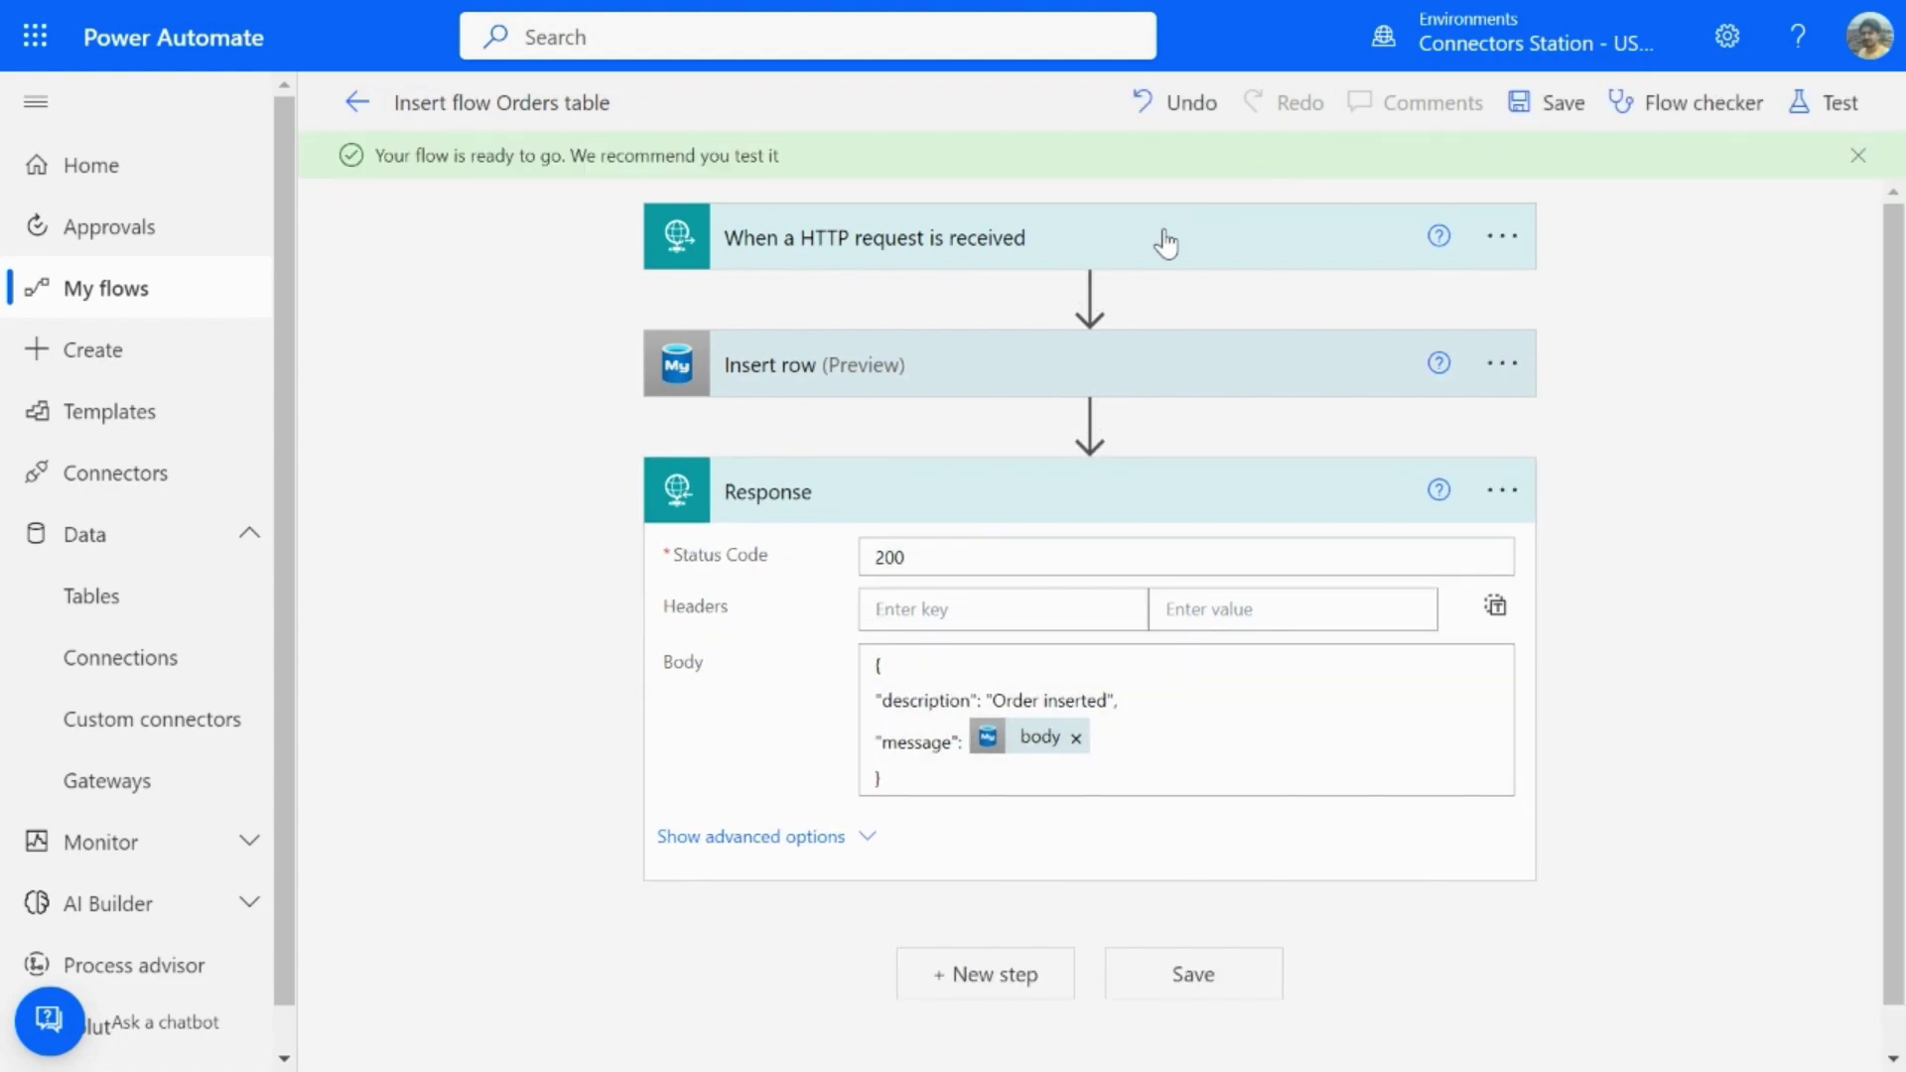
left_click(1164, 238)
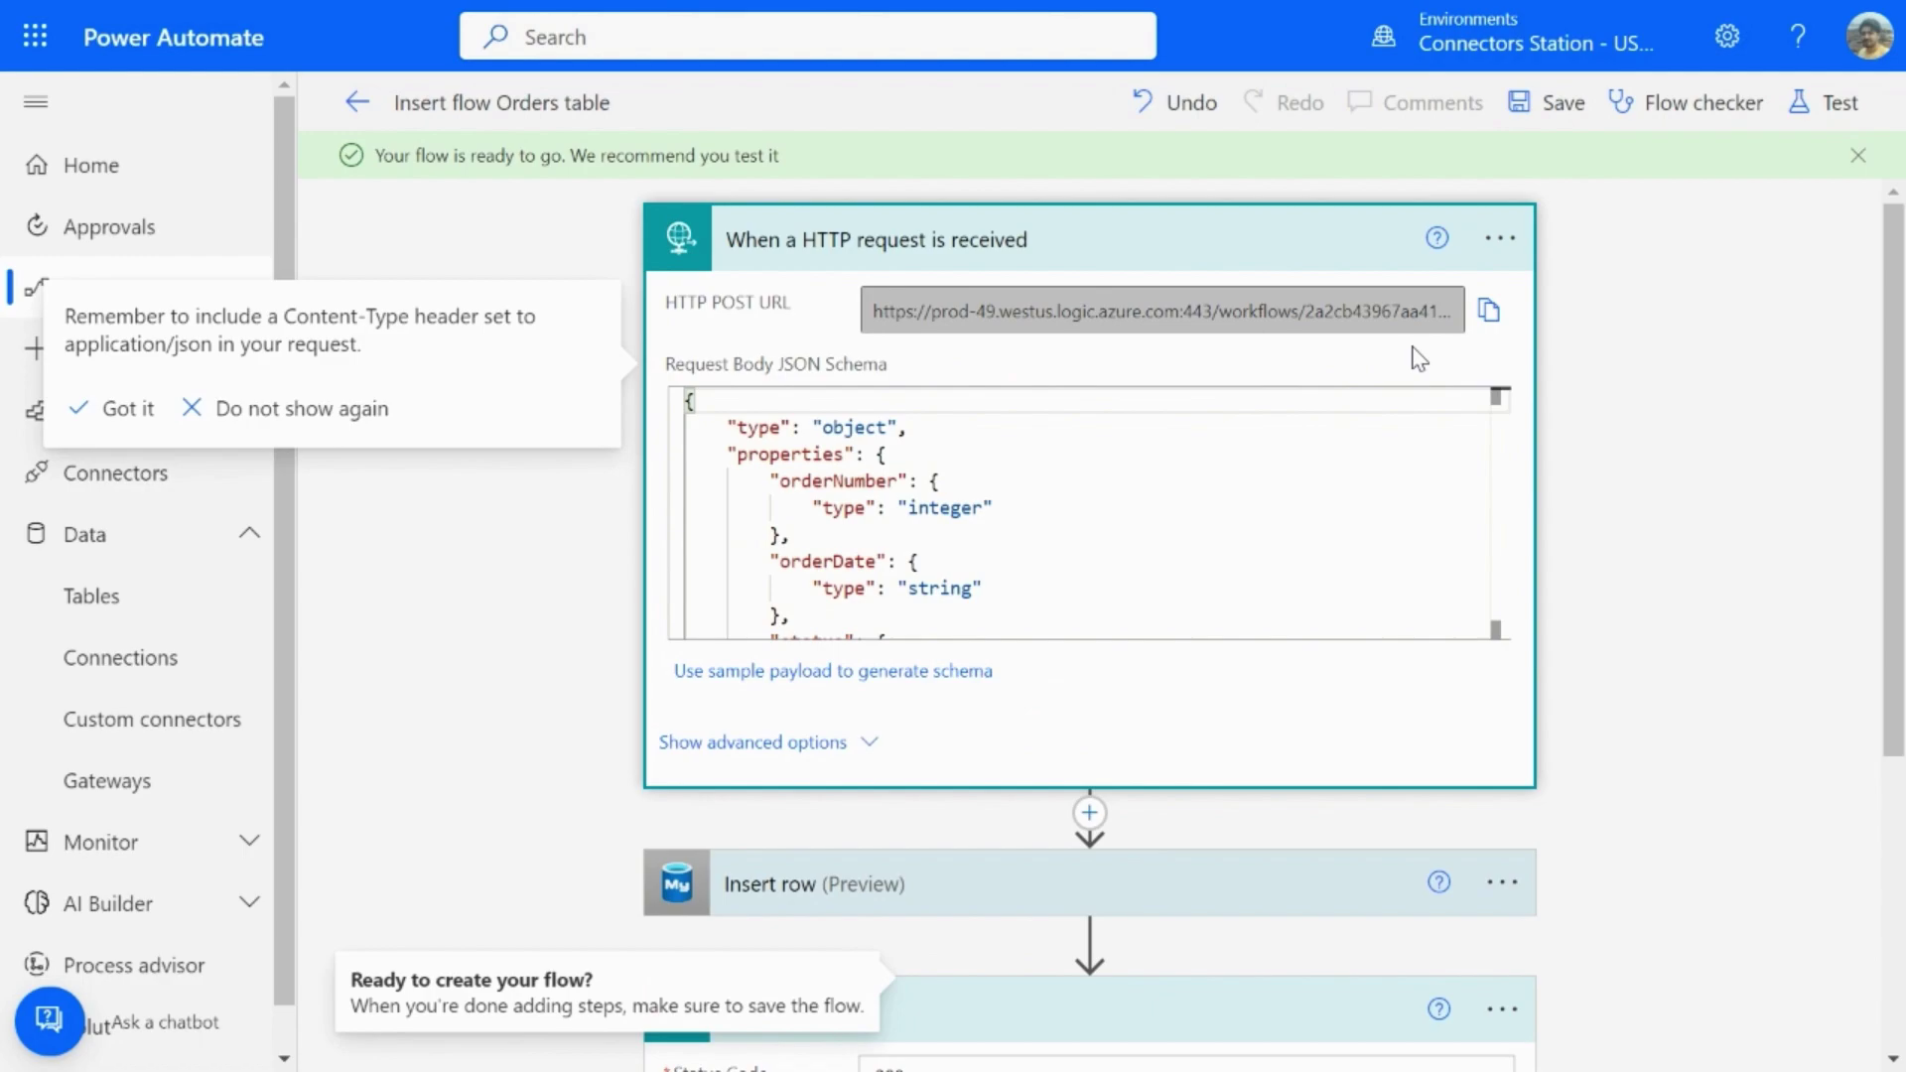
left_click(1489, 311)
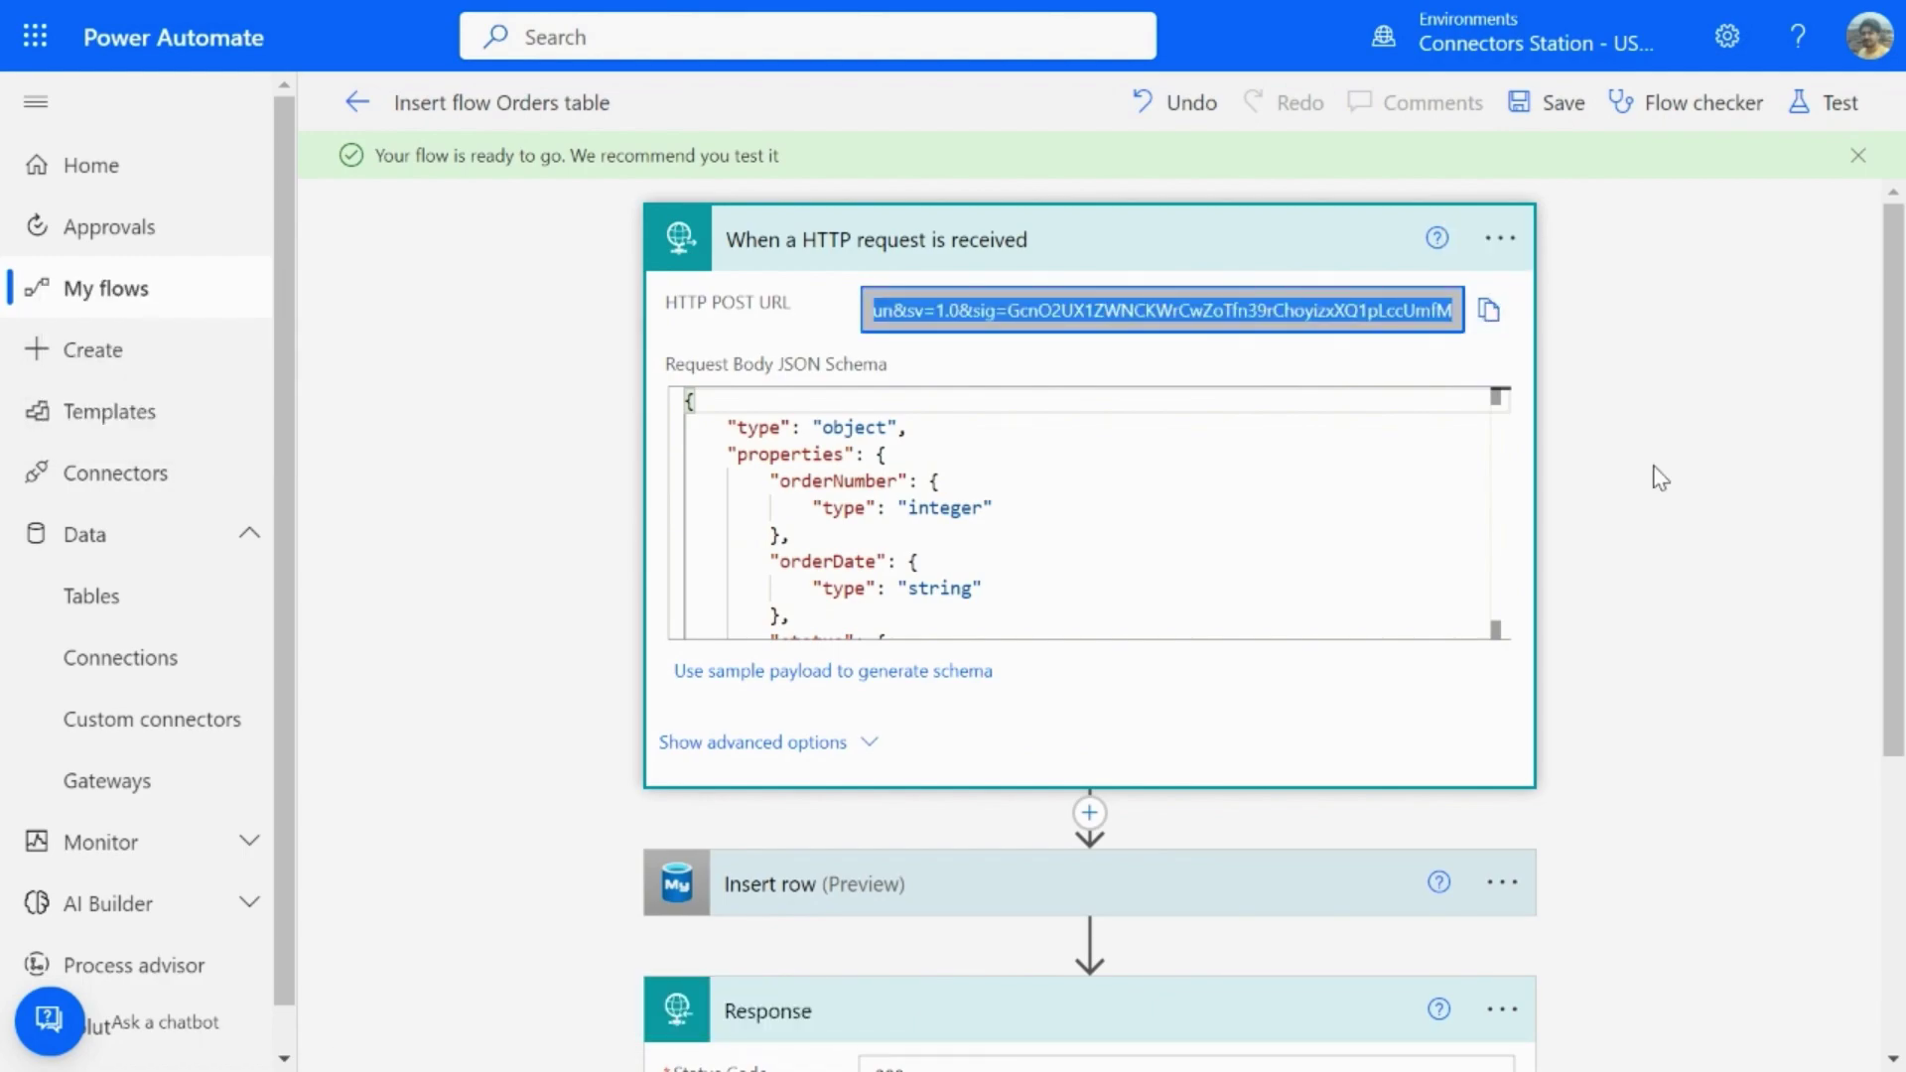
- POST order 100 to the flow URL in Postman and check the 200 response
key("alt+Tab")
left_click(886, 325)
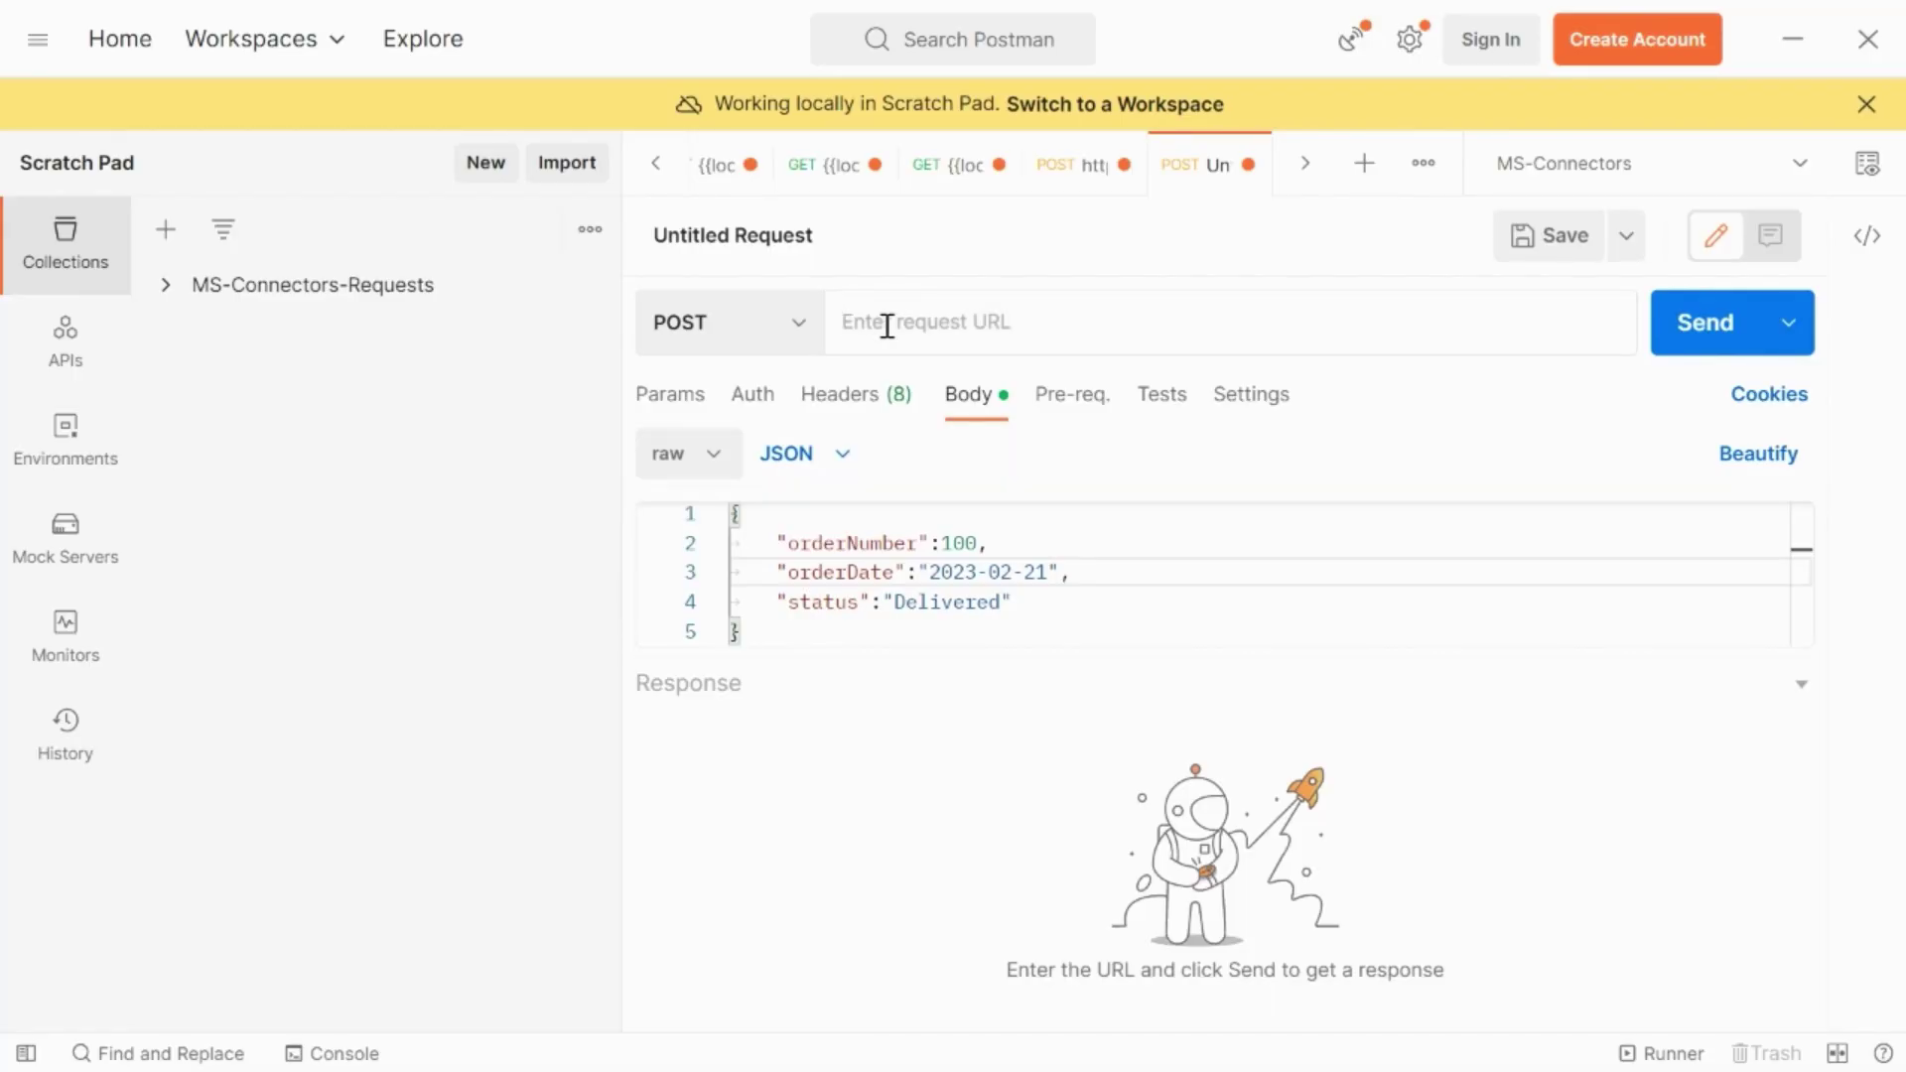
key("ctrl+v")
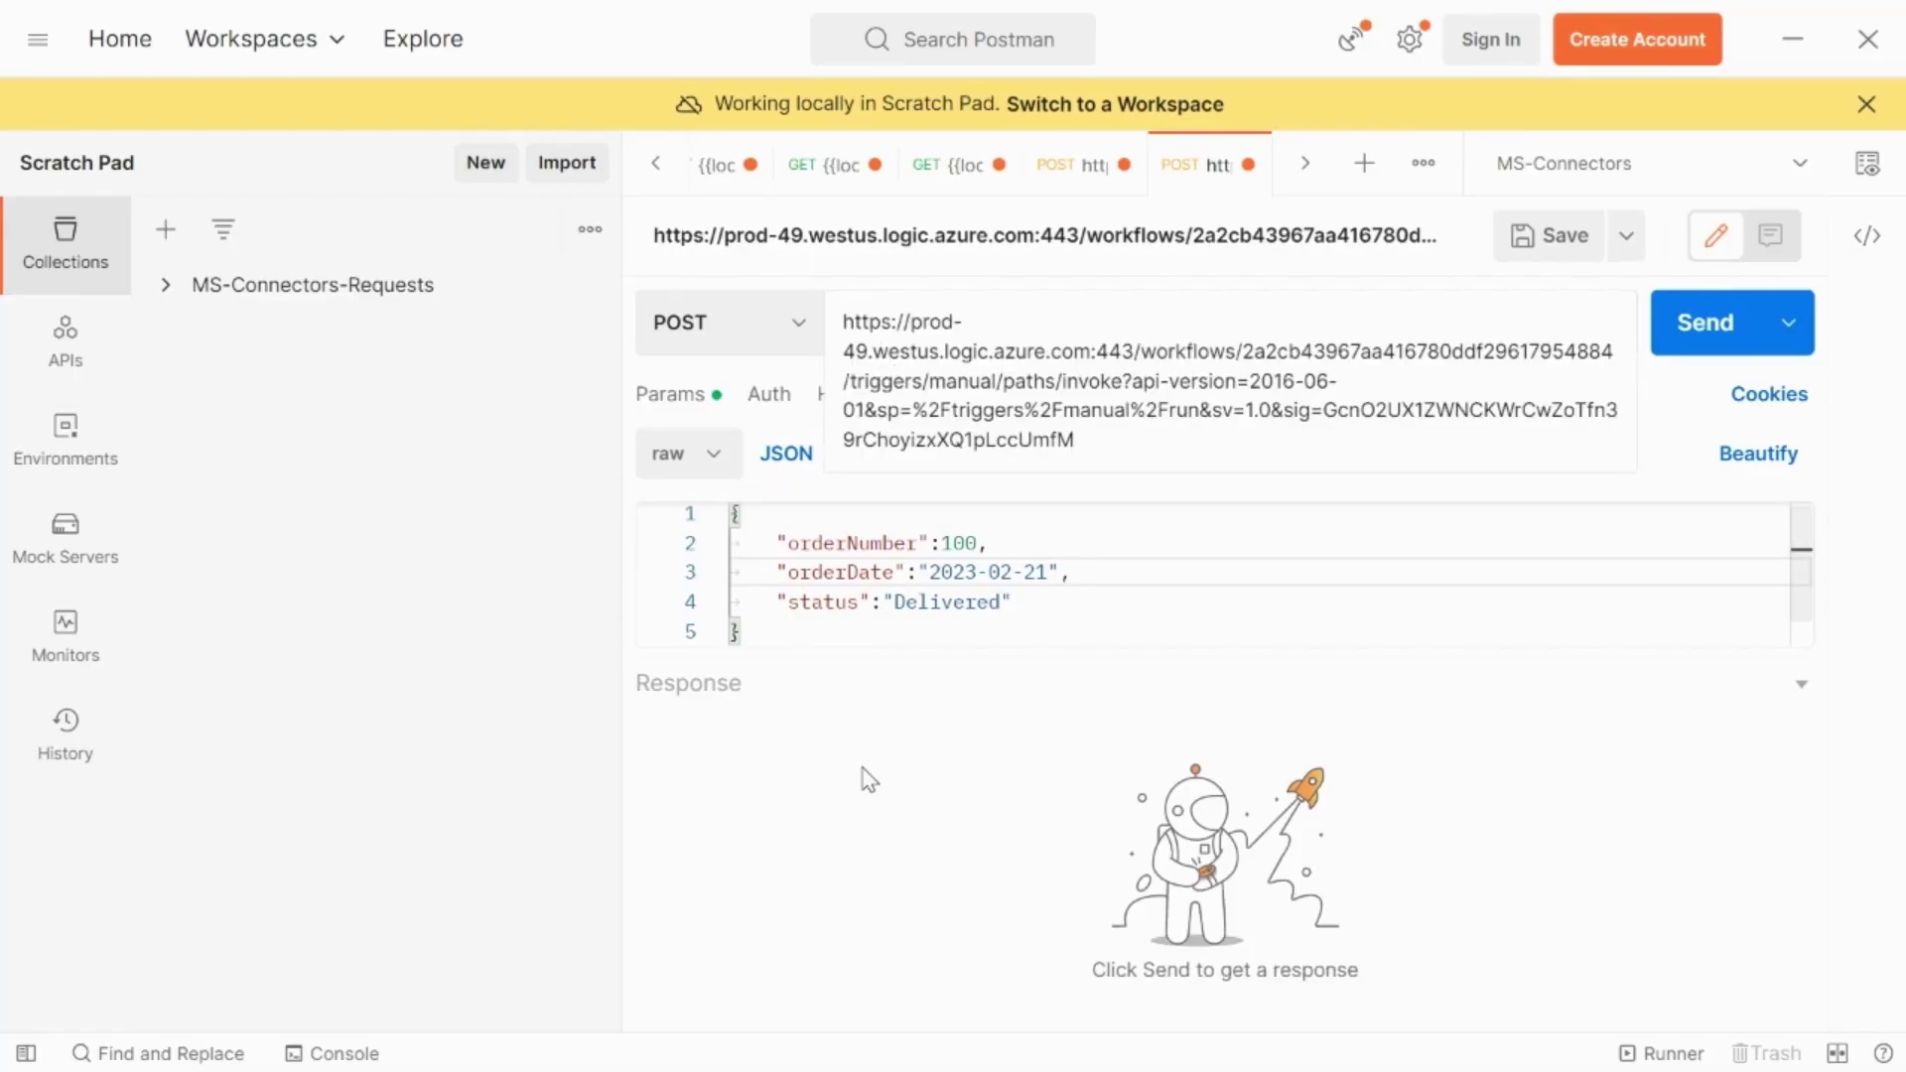
left_click(862, 766)
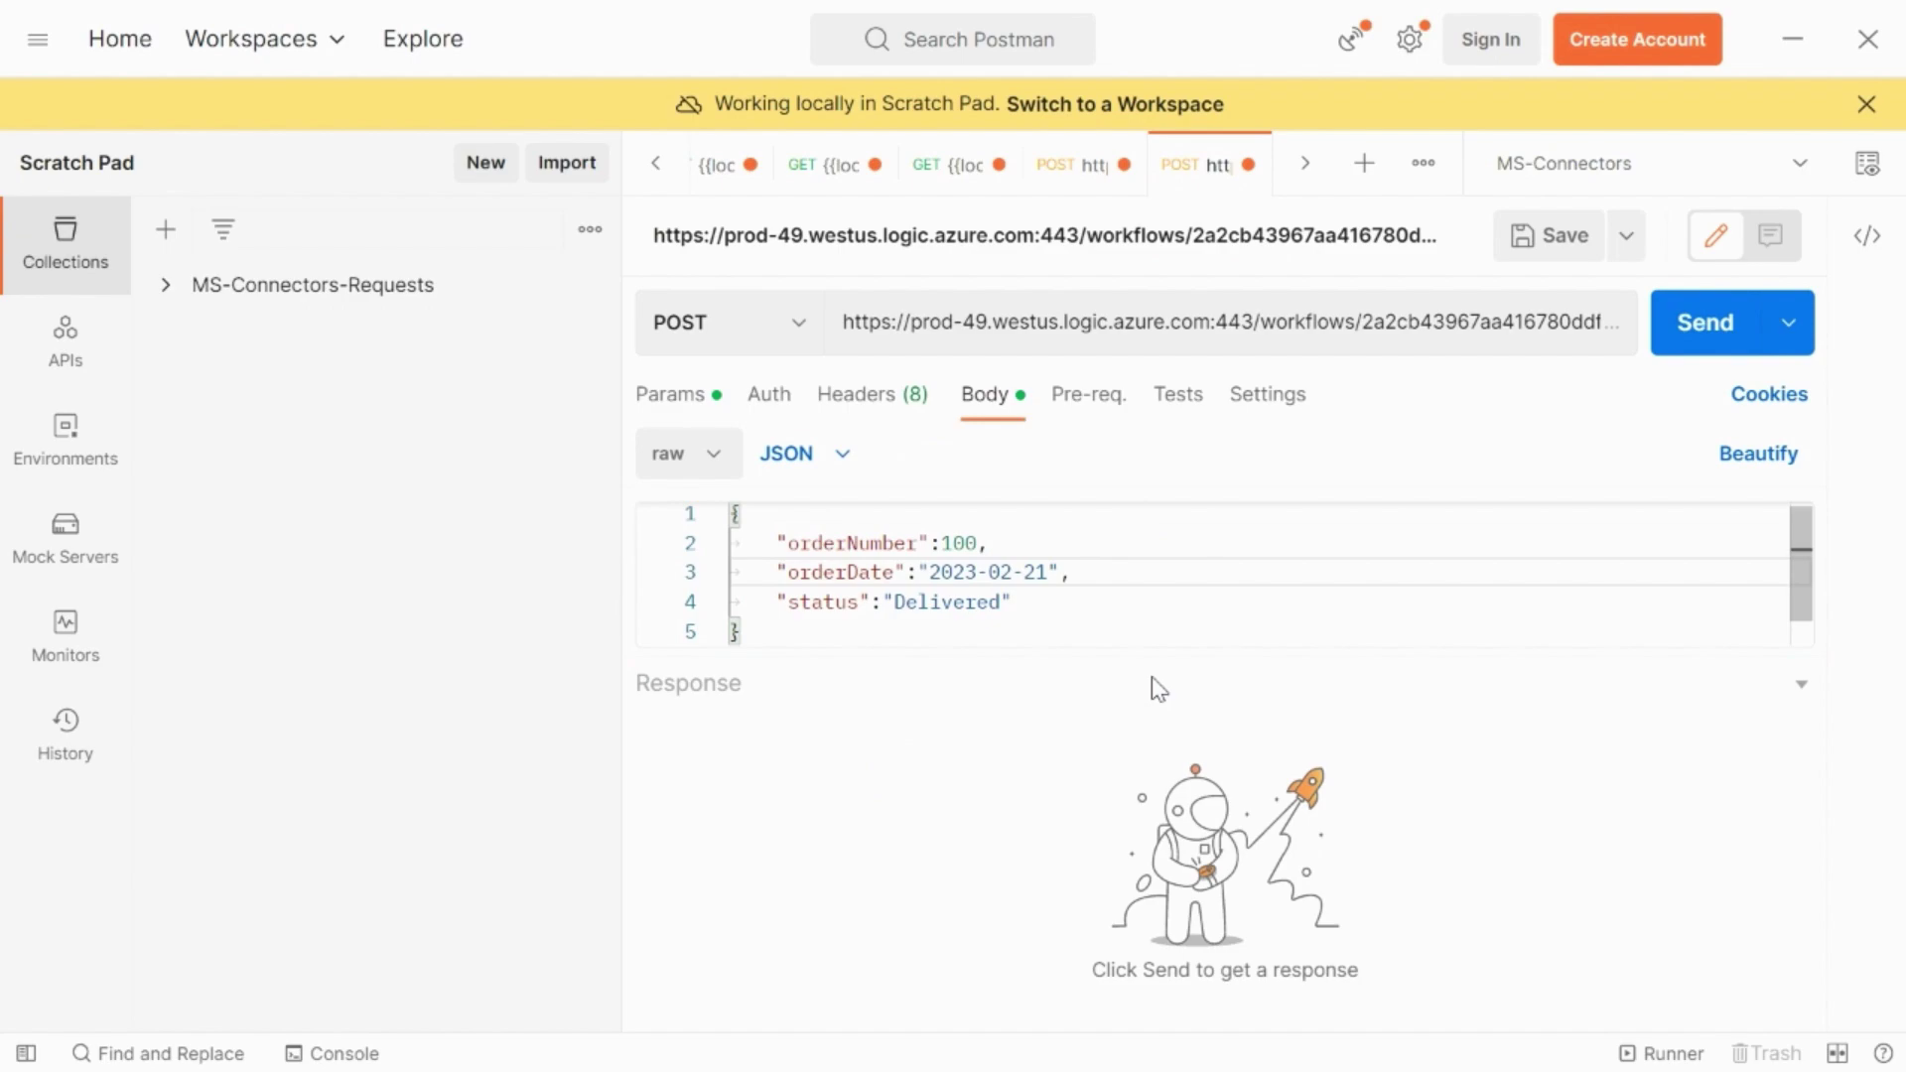
left_click(1702, 339)
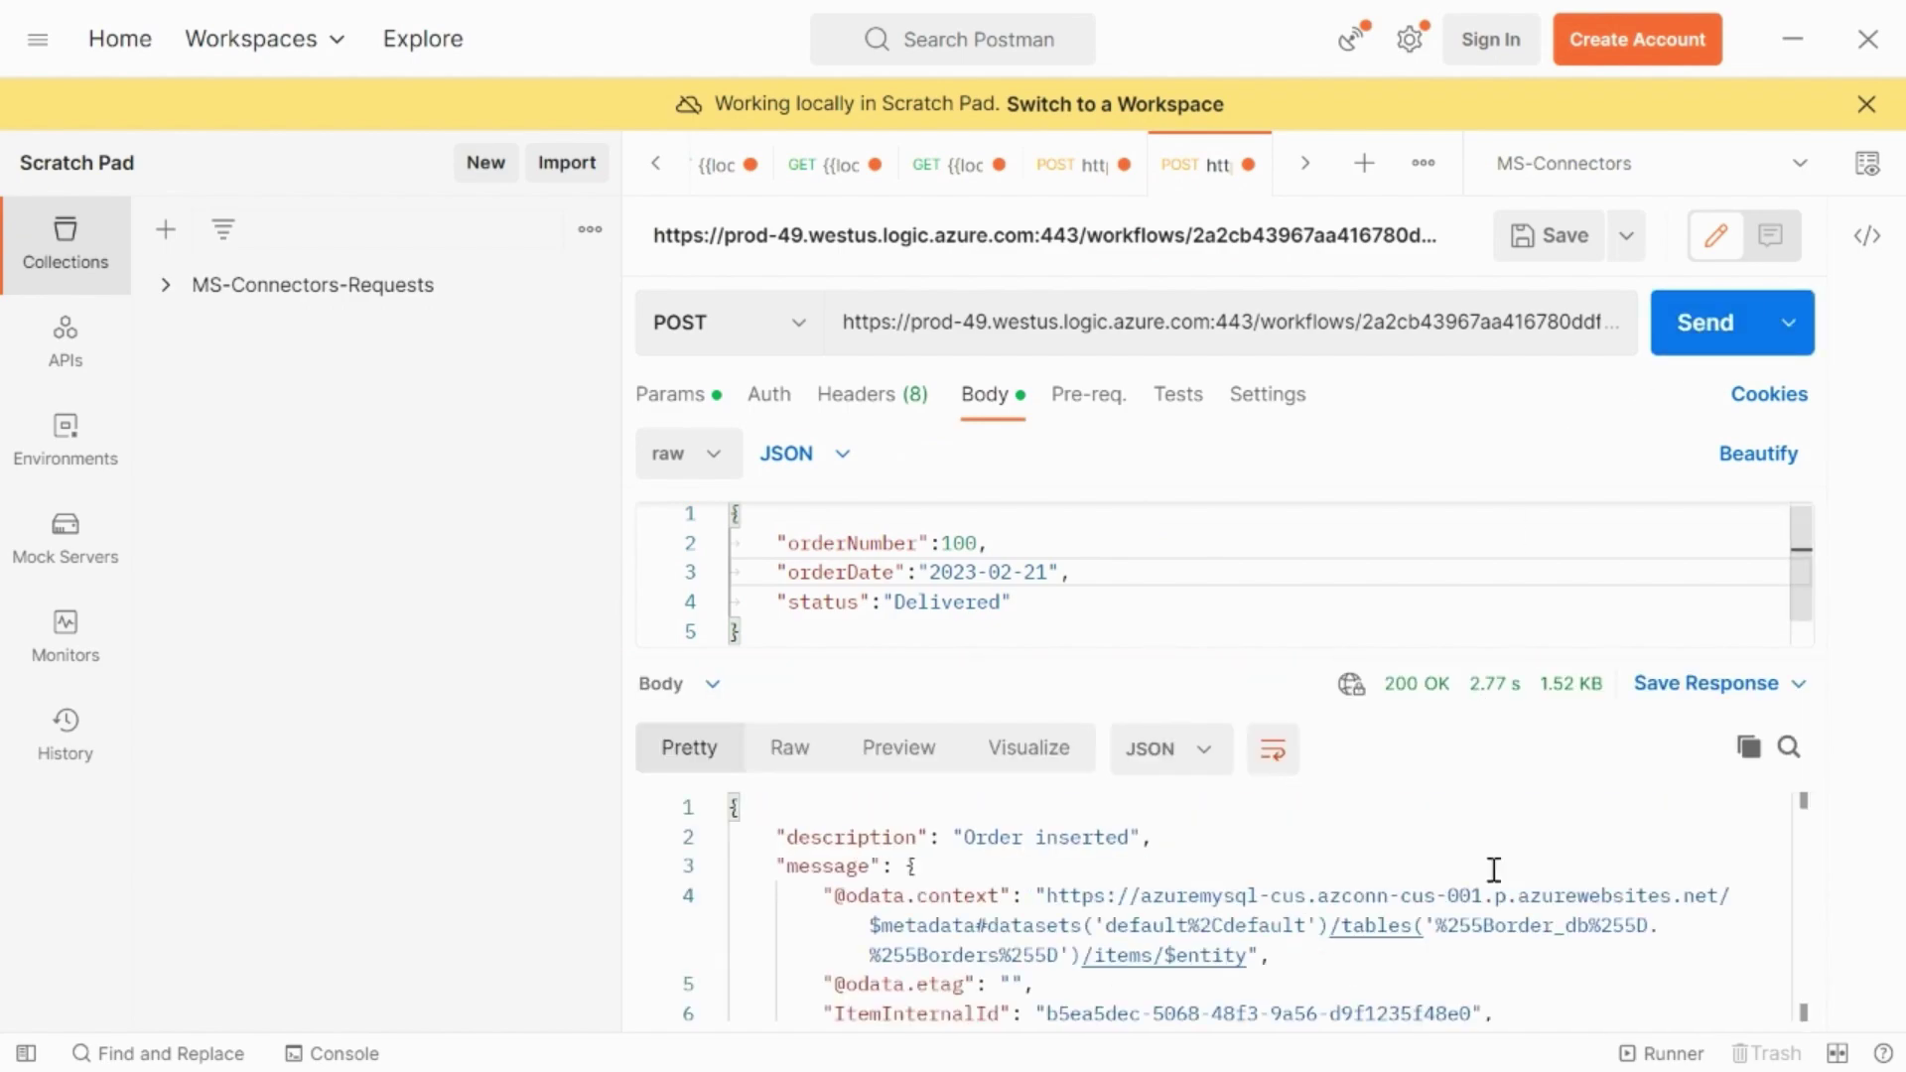
left_click_drag(1333, 653, 1332, 531)
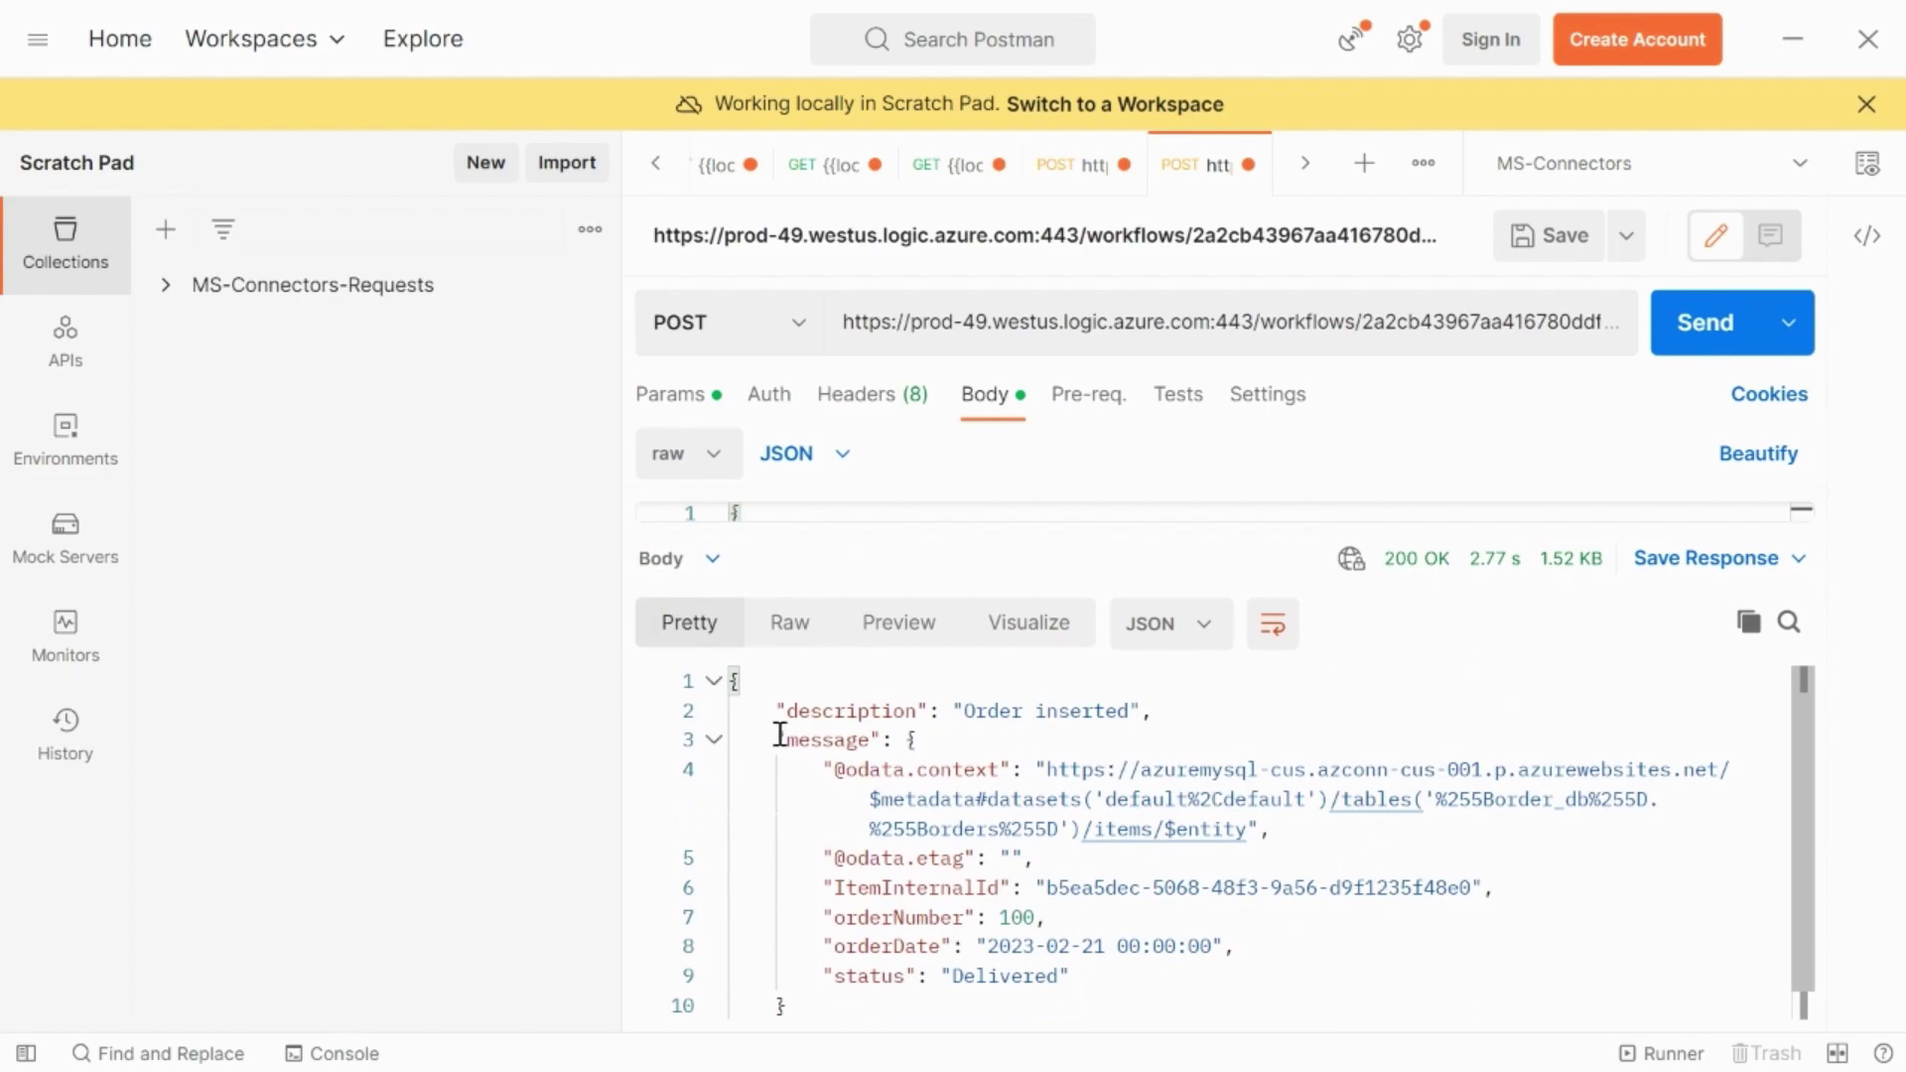
scroll(1079, 880, "down", 1)
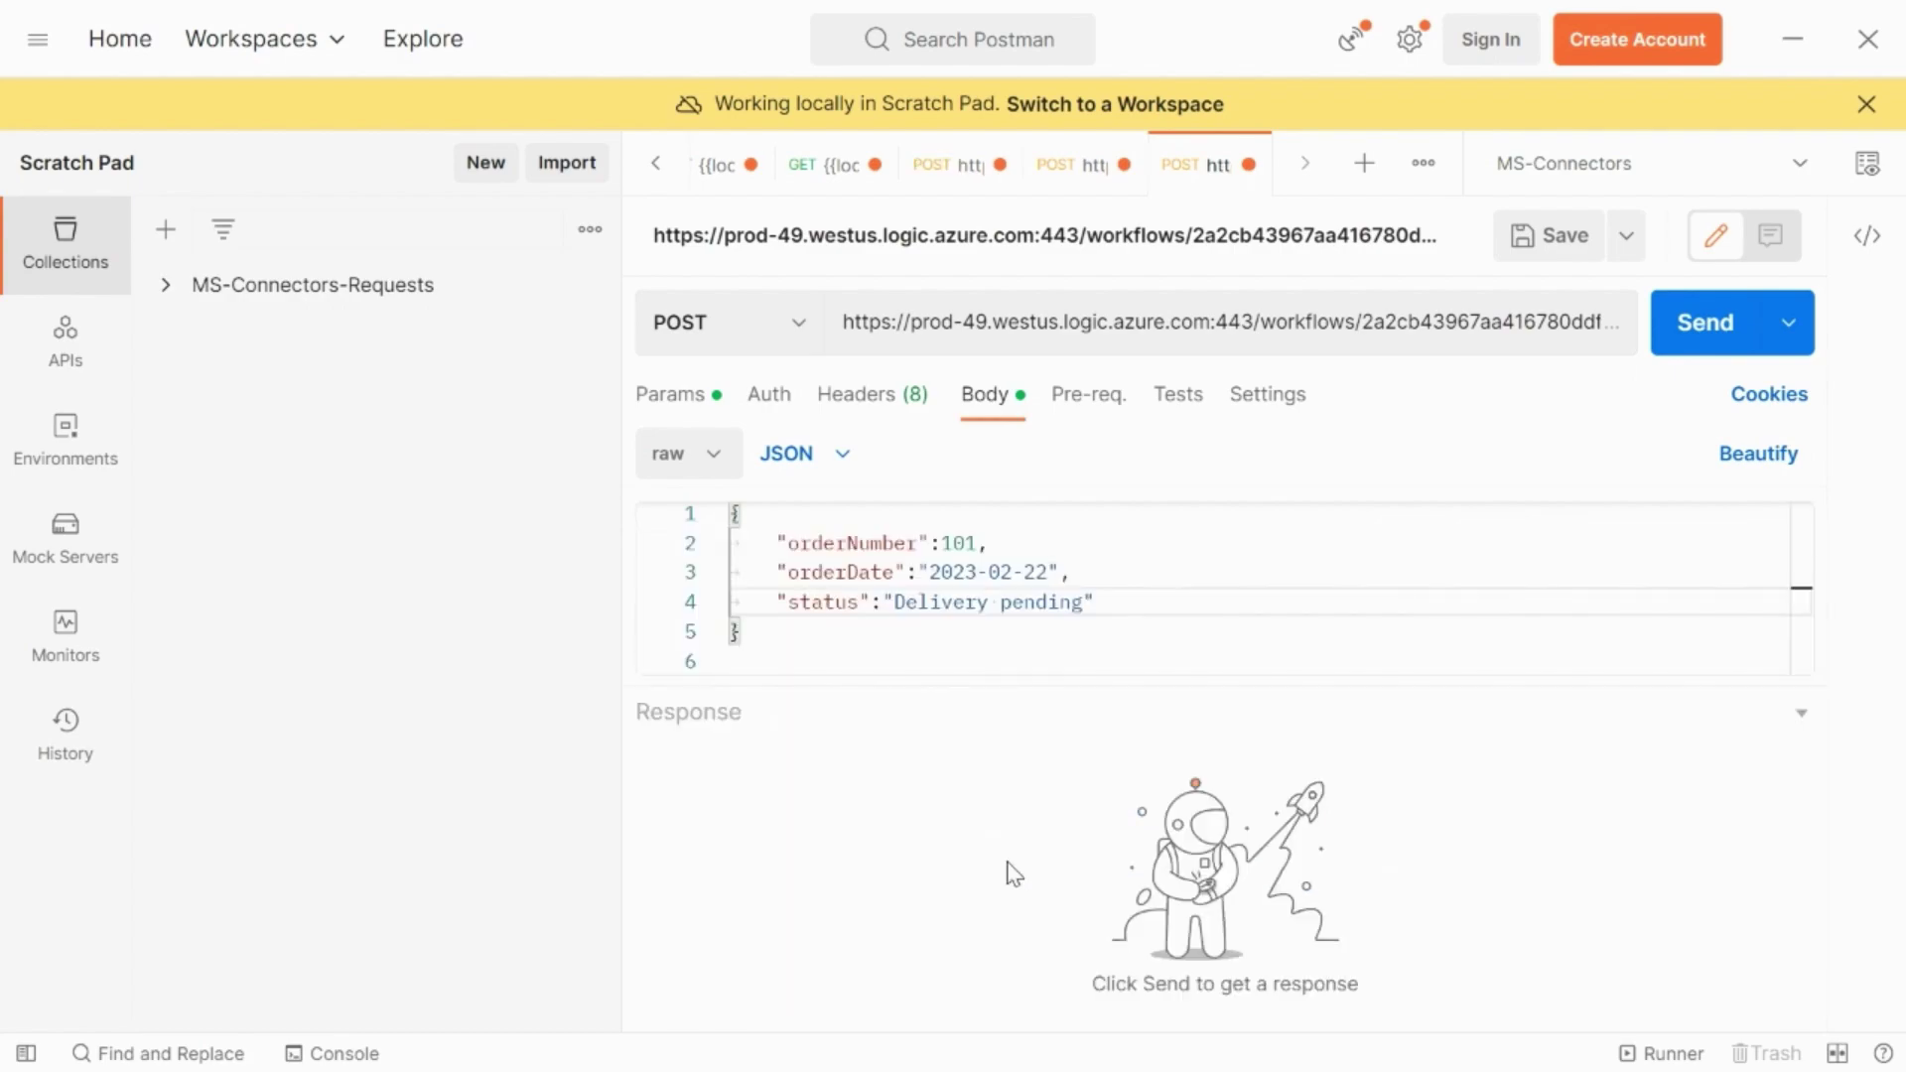
- Send the order 101 POST request and confirm the 200 'Order inserted' response
left_click(1708, 333)
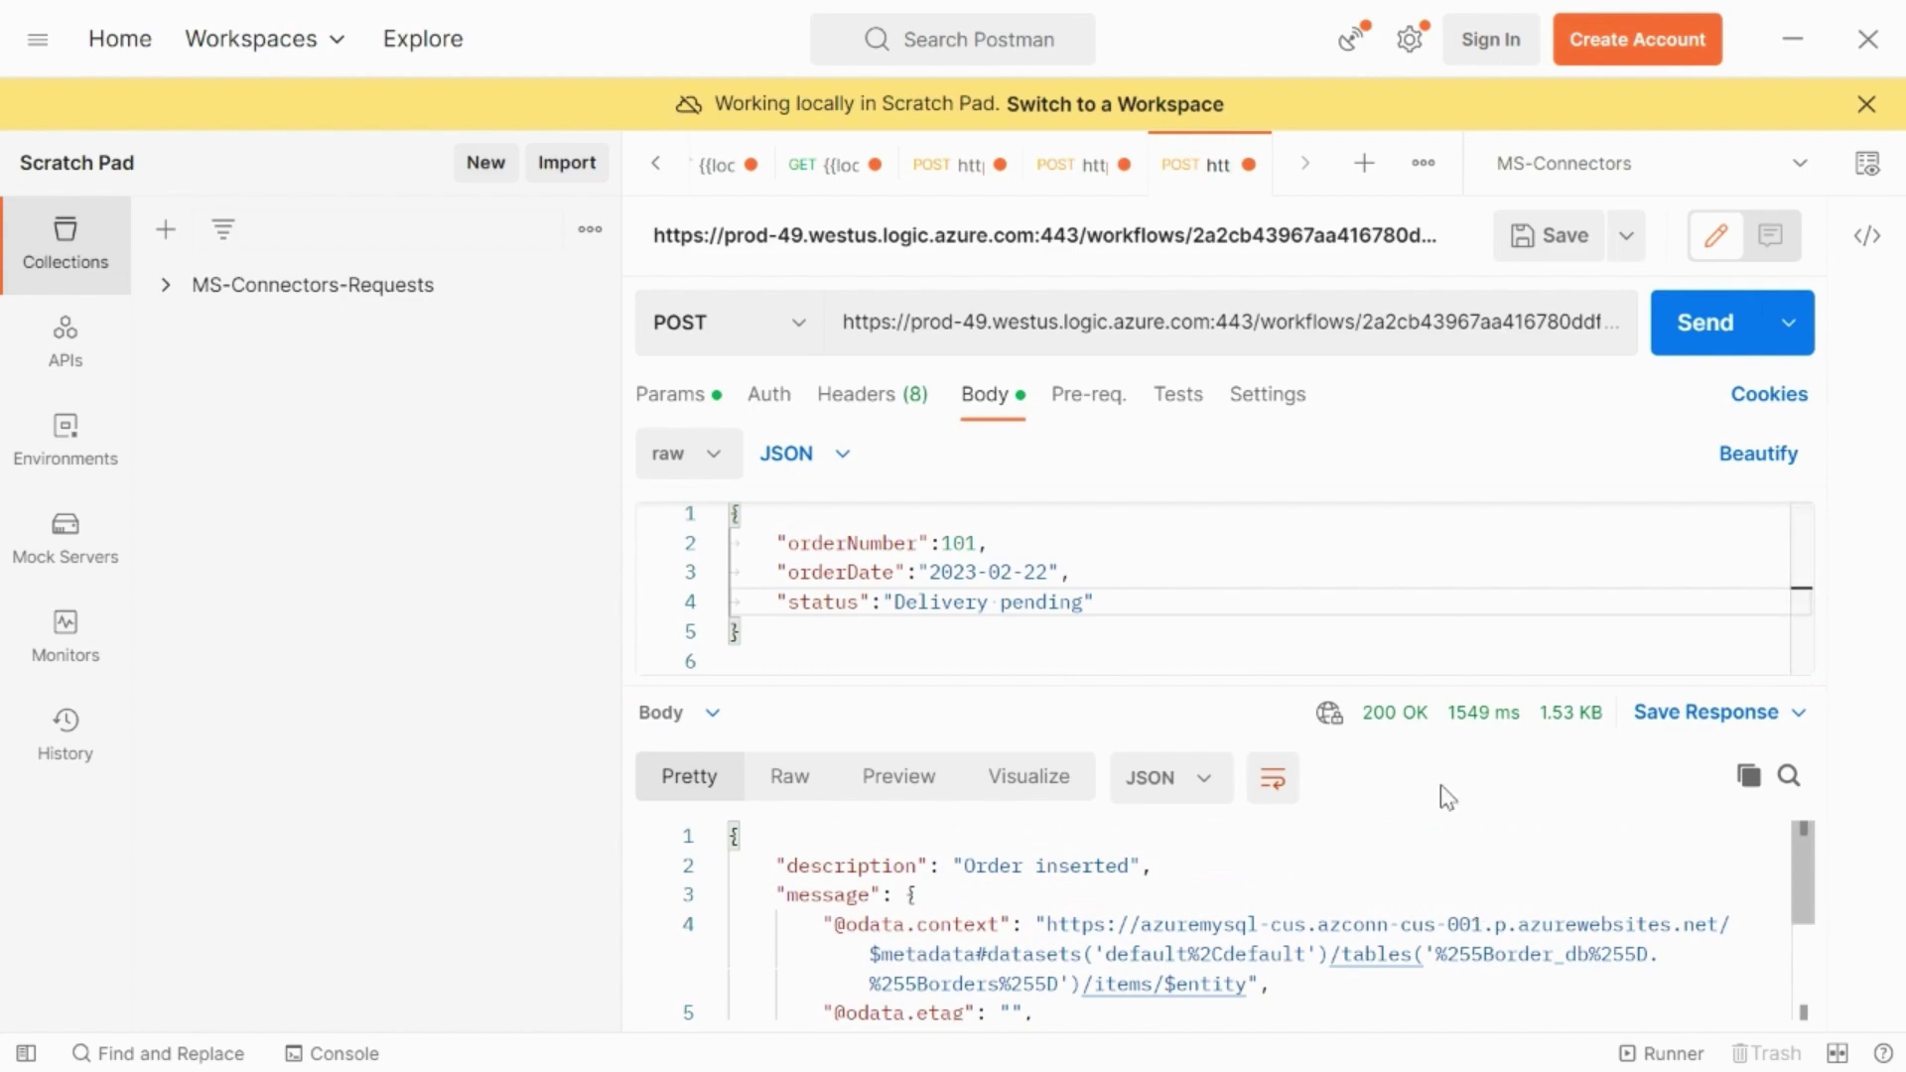
left_click_drag(1247, 683, 1241, 533)
scroll(1370, 890, "down", 1)
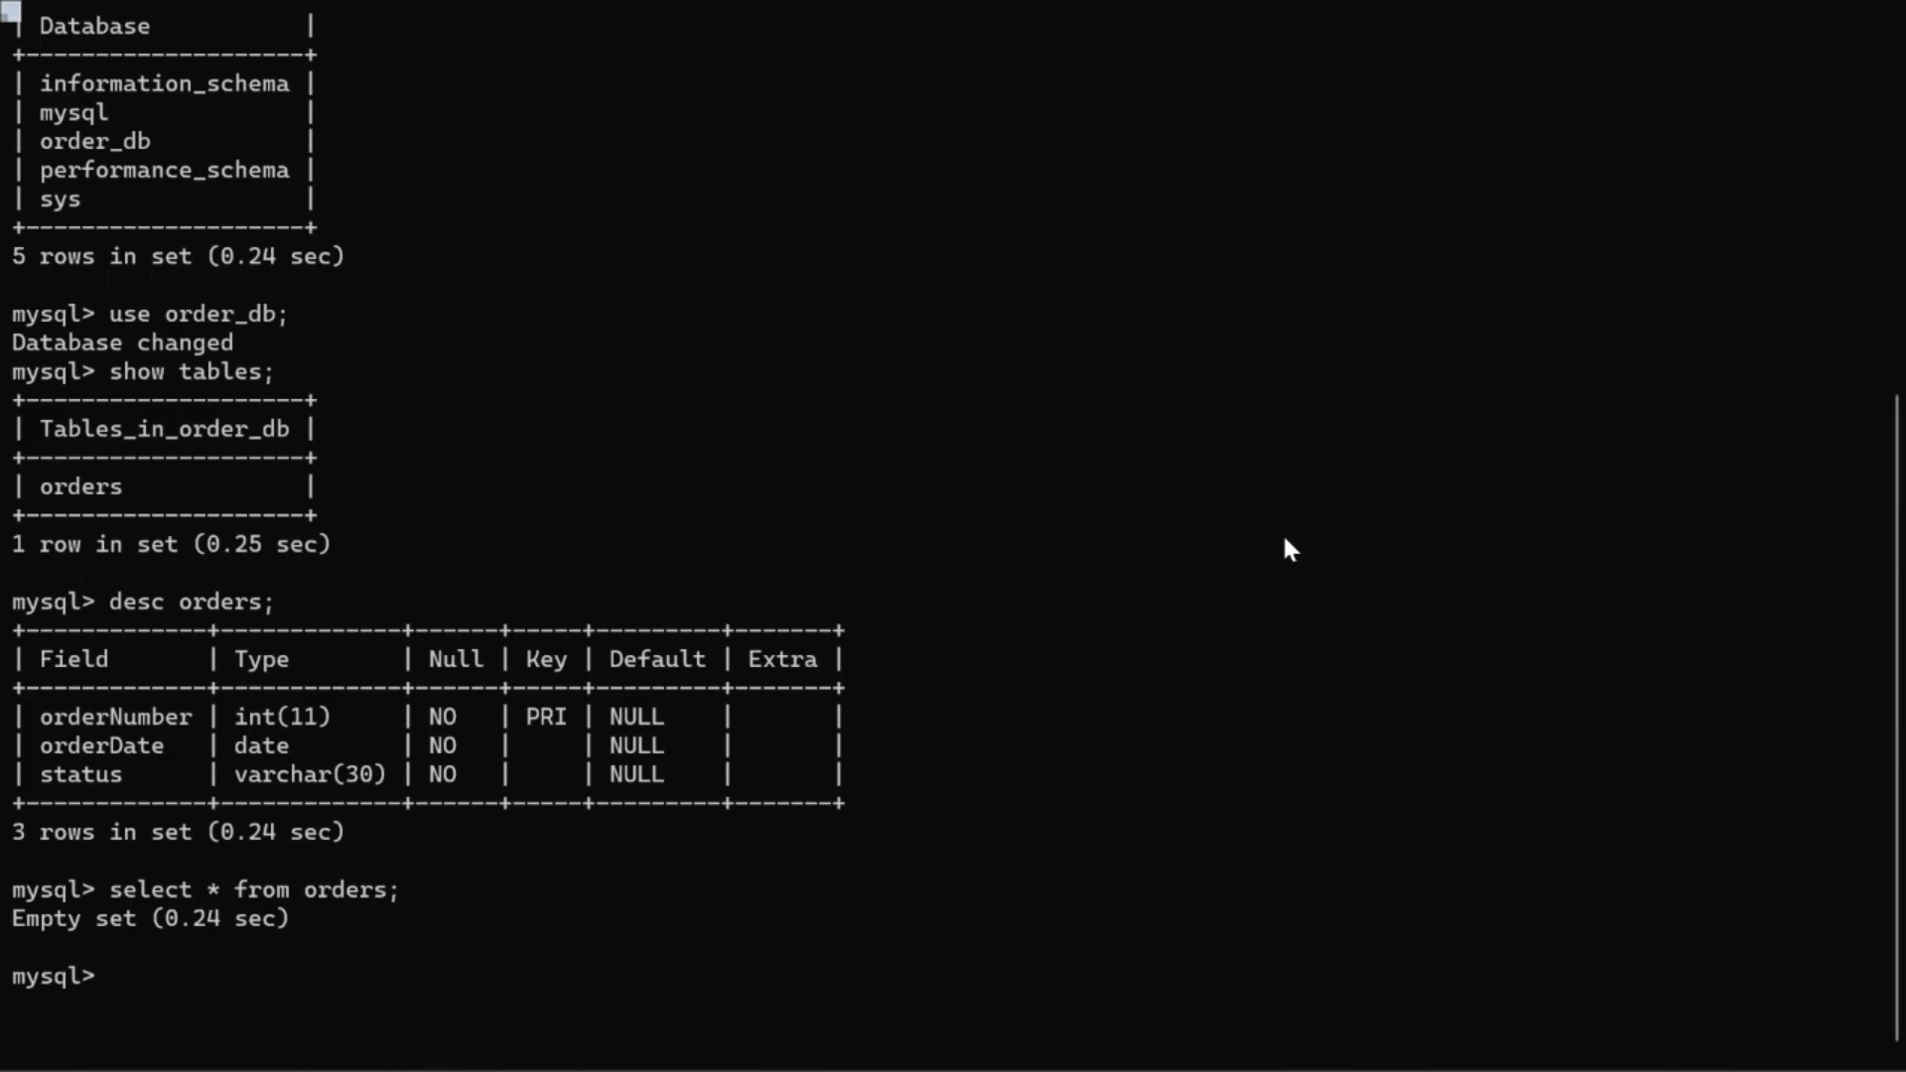
- Rerun select * from orders; to see orders 100 (Delivered) and 101 (Delivery pending)
key("Up")
key("Return")
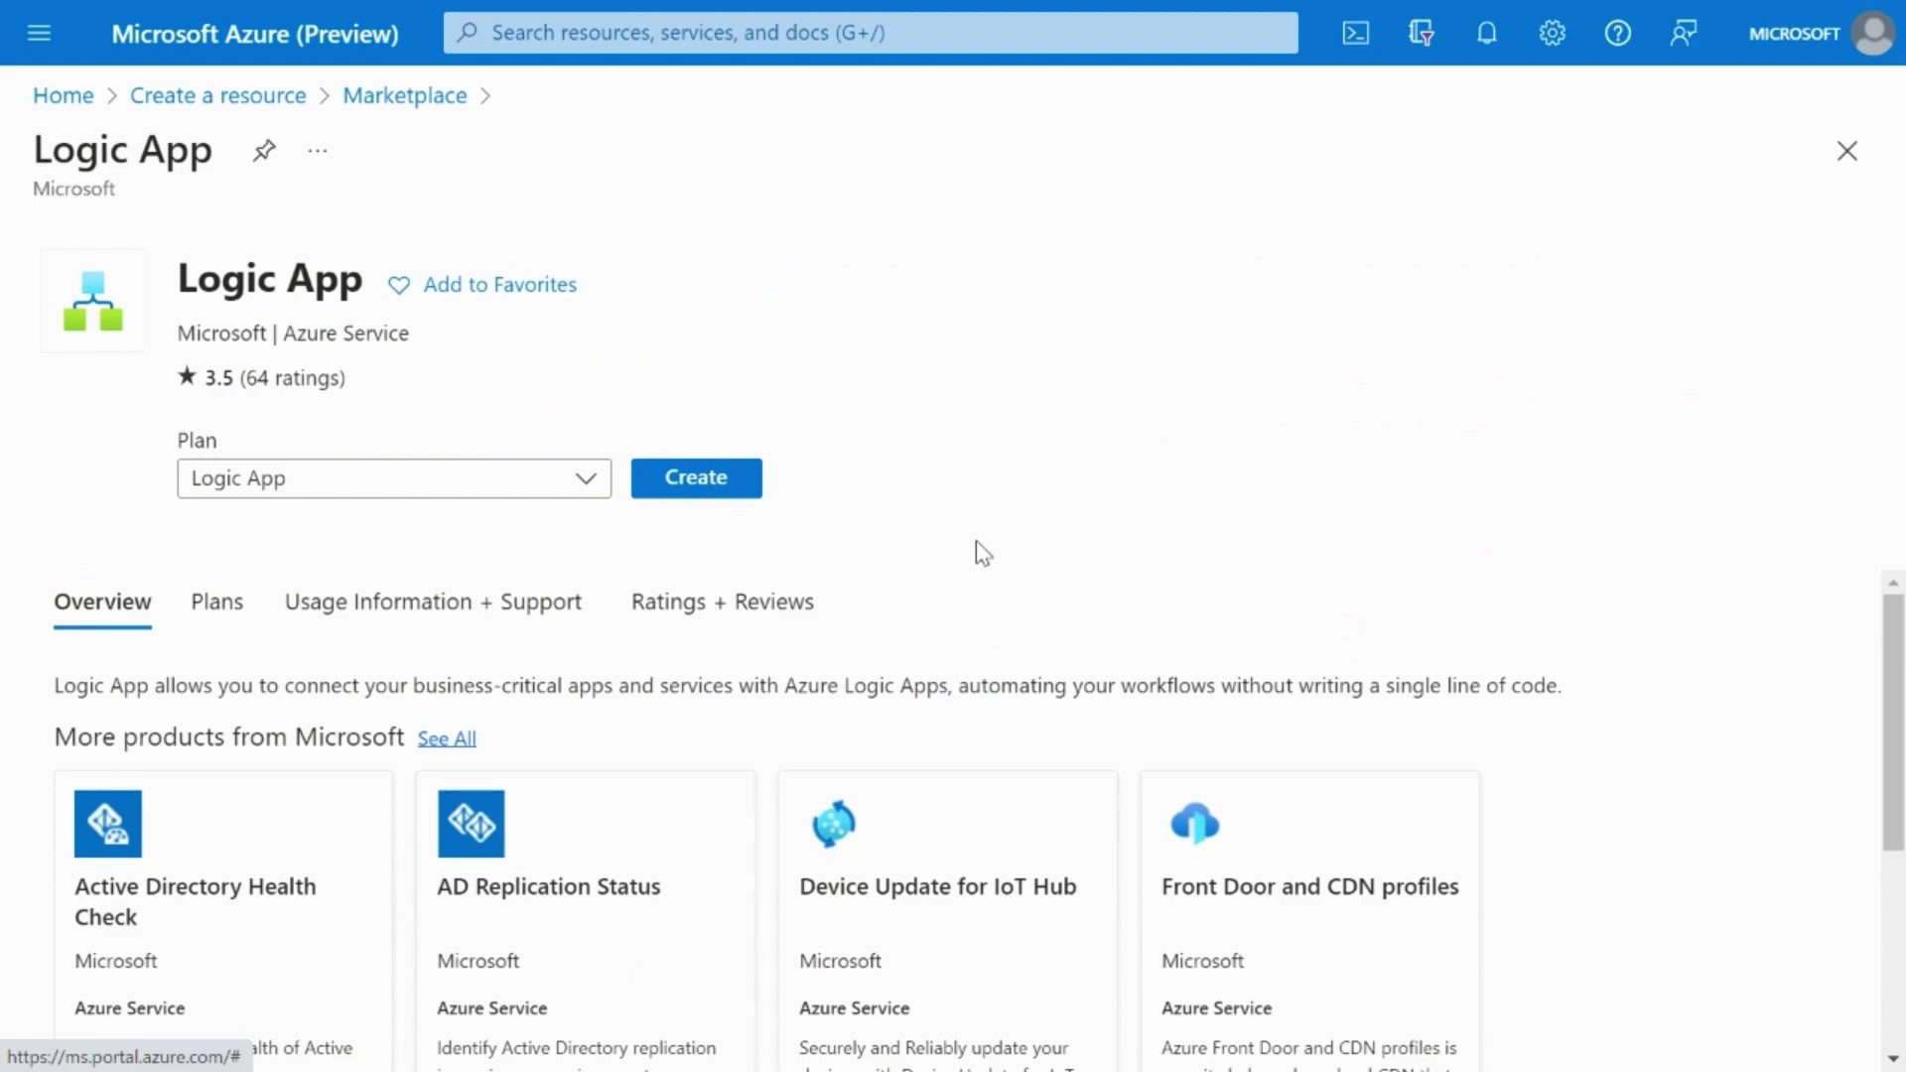
- Create the Logic App logicapp-flow-demo on the Consumption plan in West Central US
left_click(698, 478)
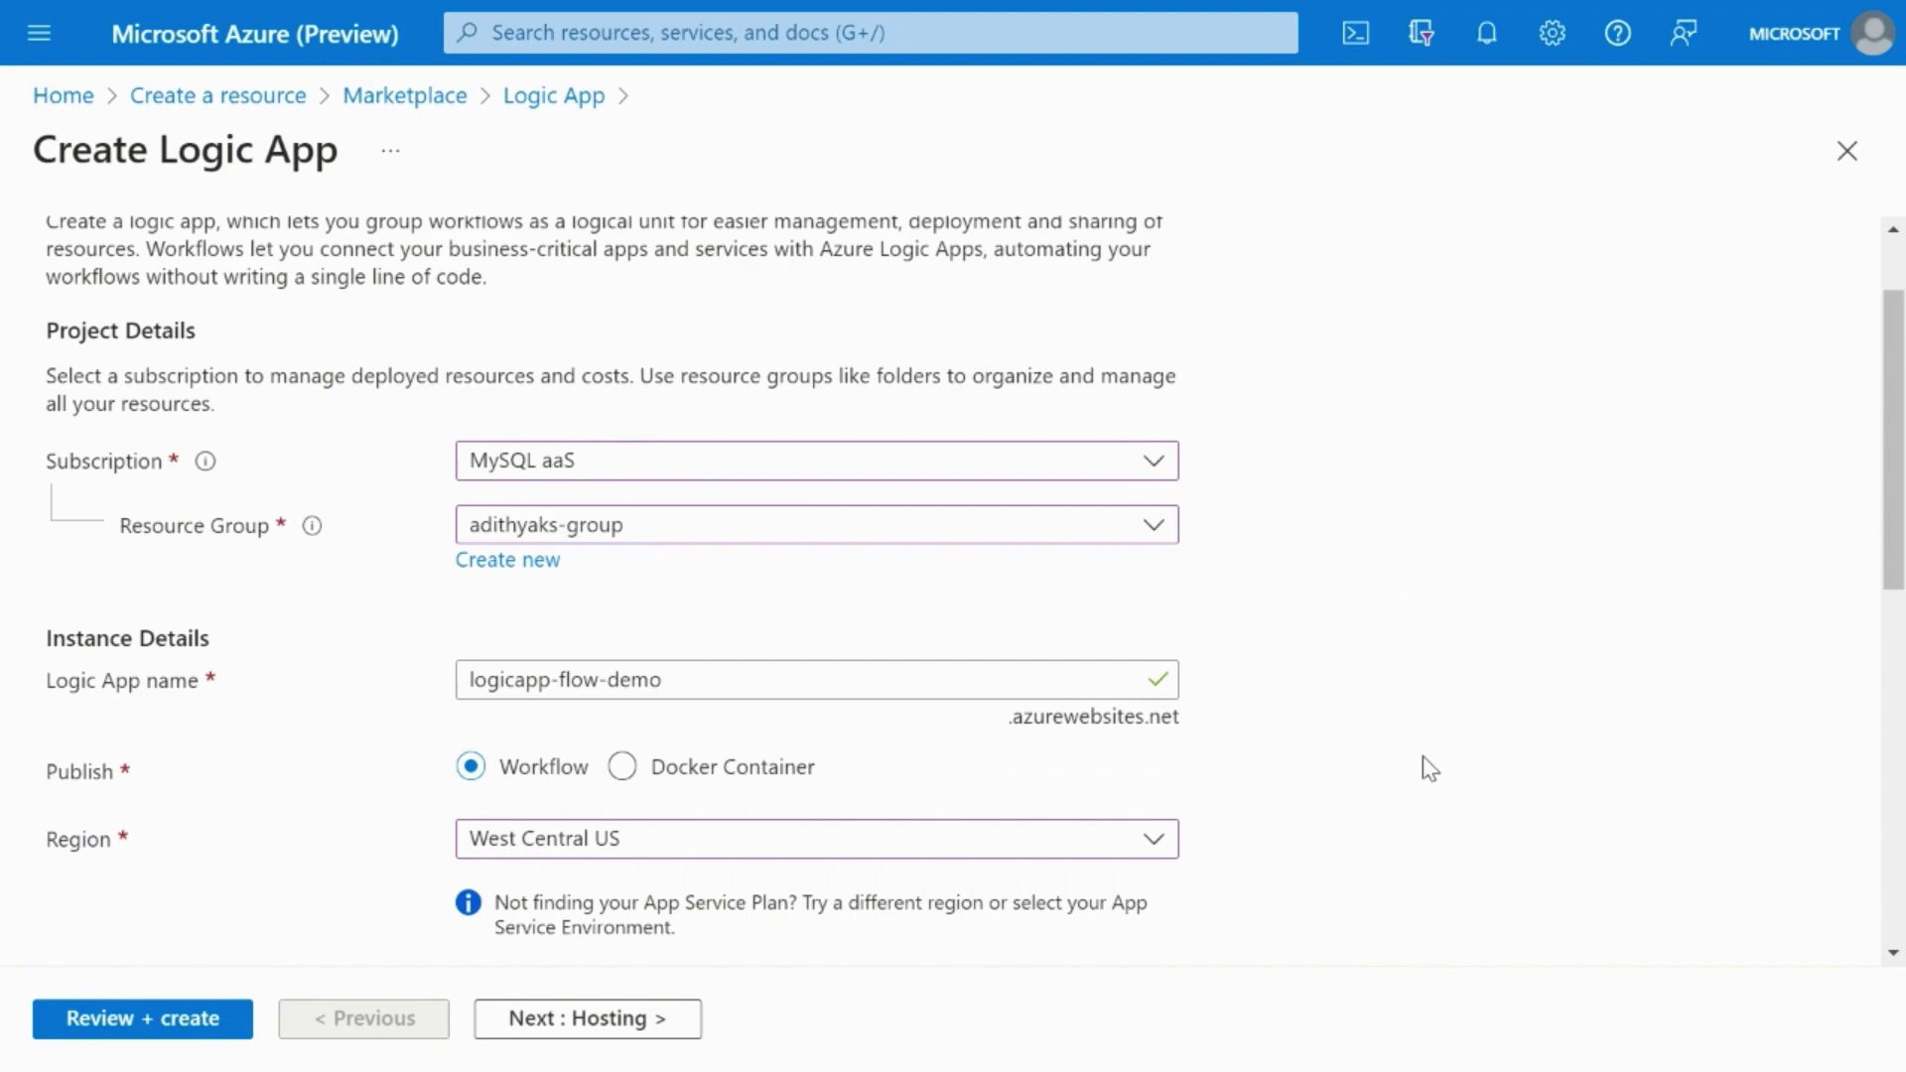
scroll(1340, 854, "down", 3)
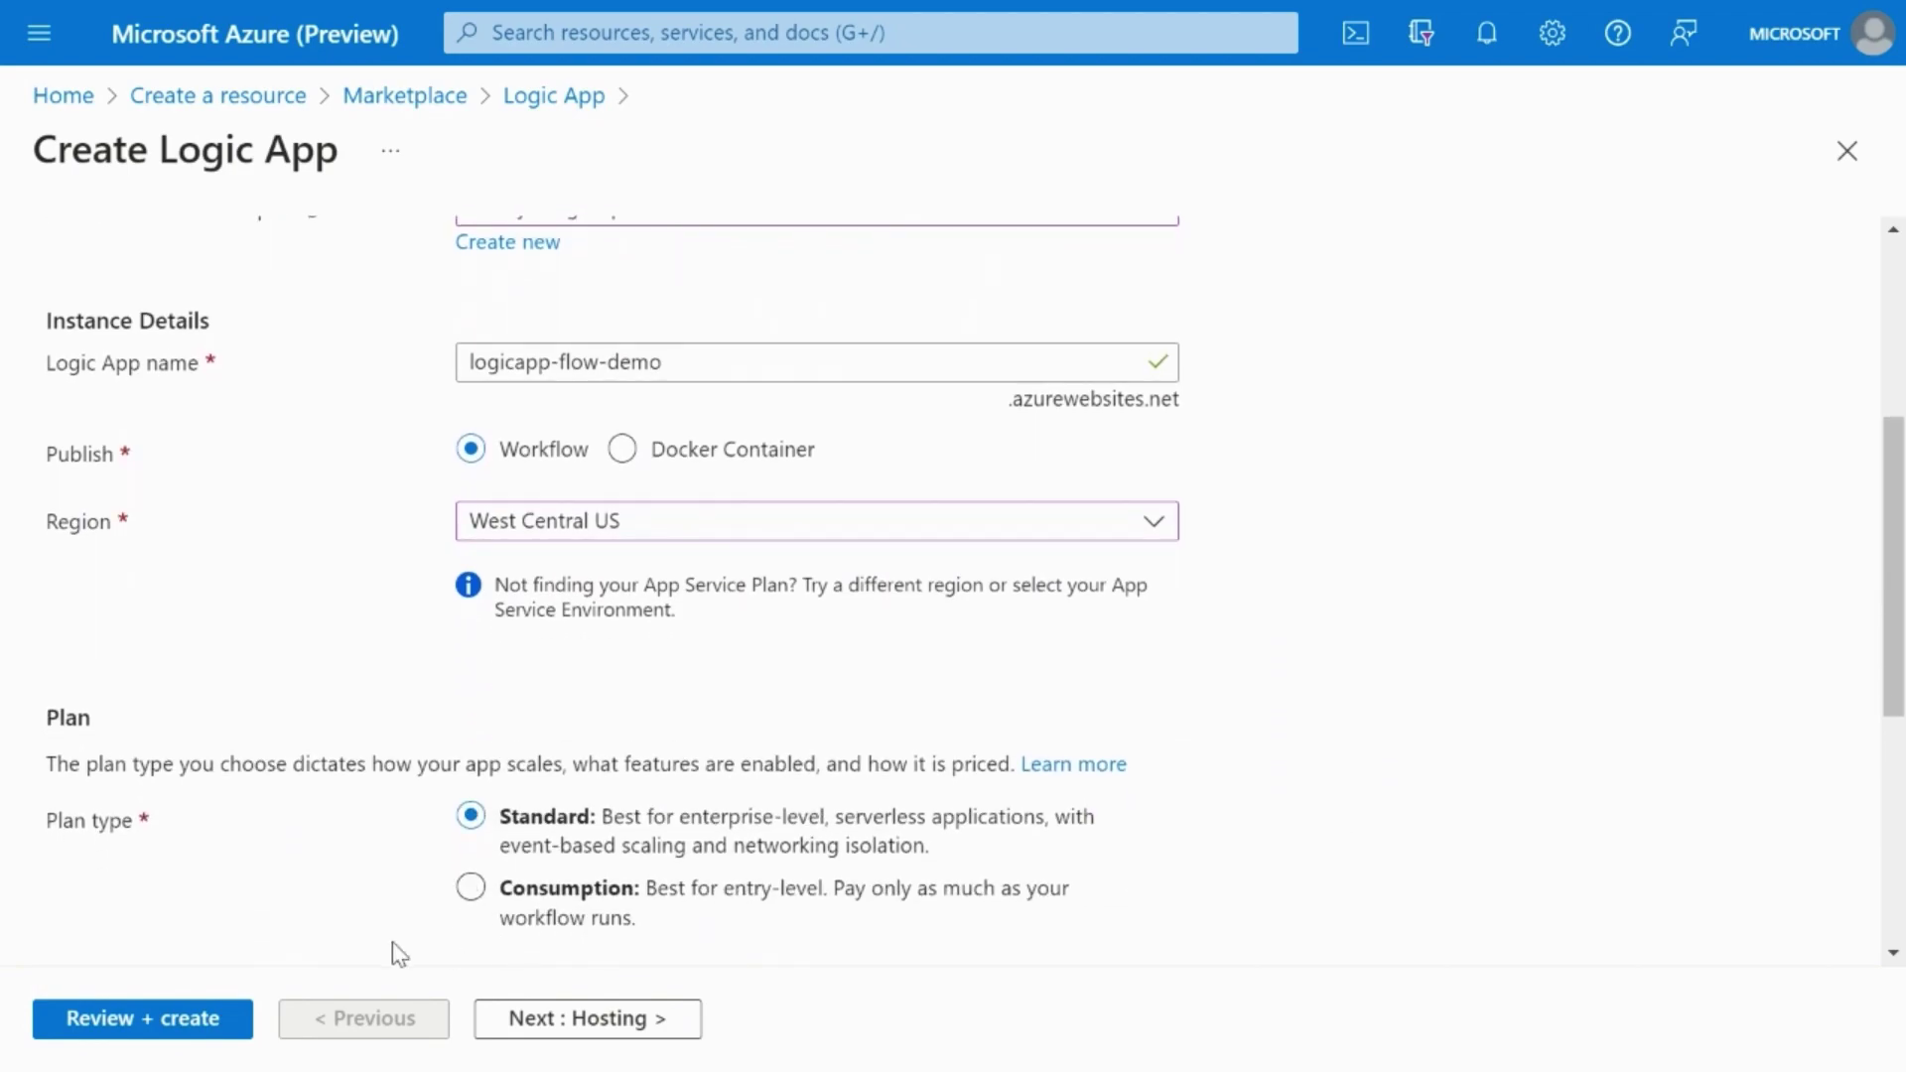
left_click(471, 890)
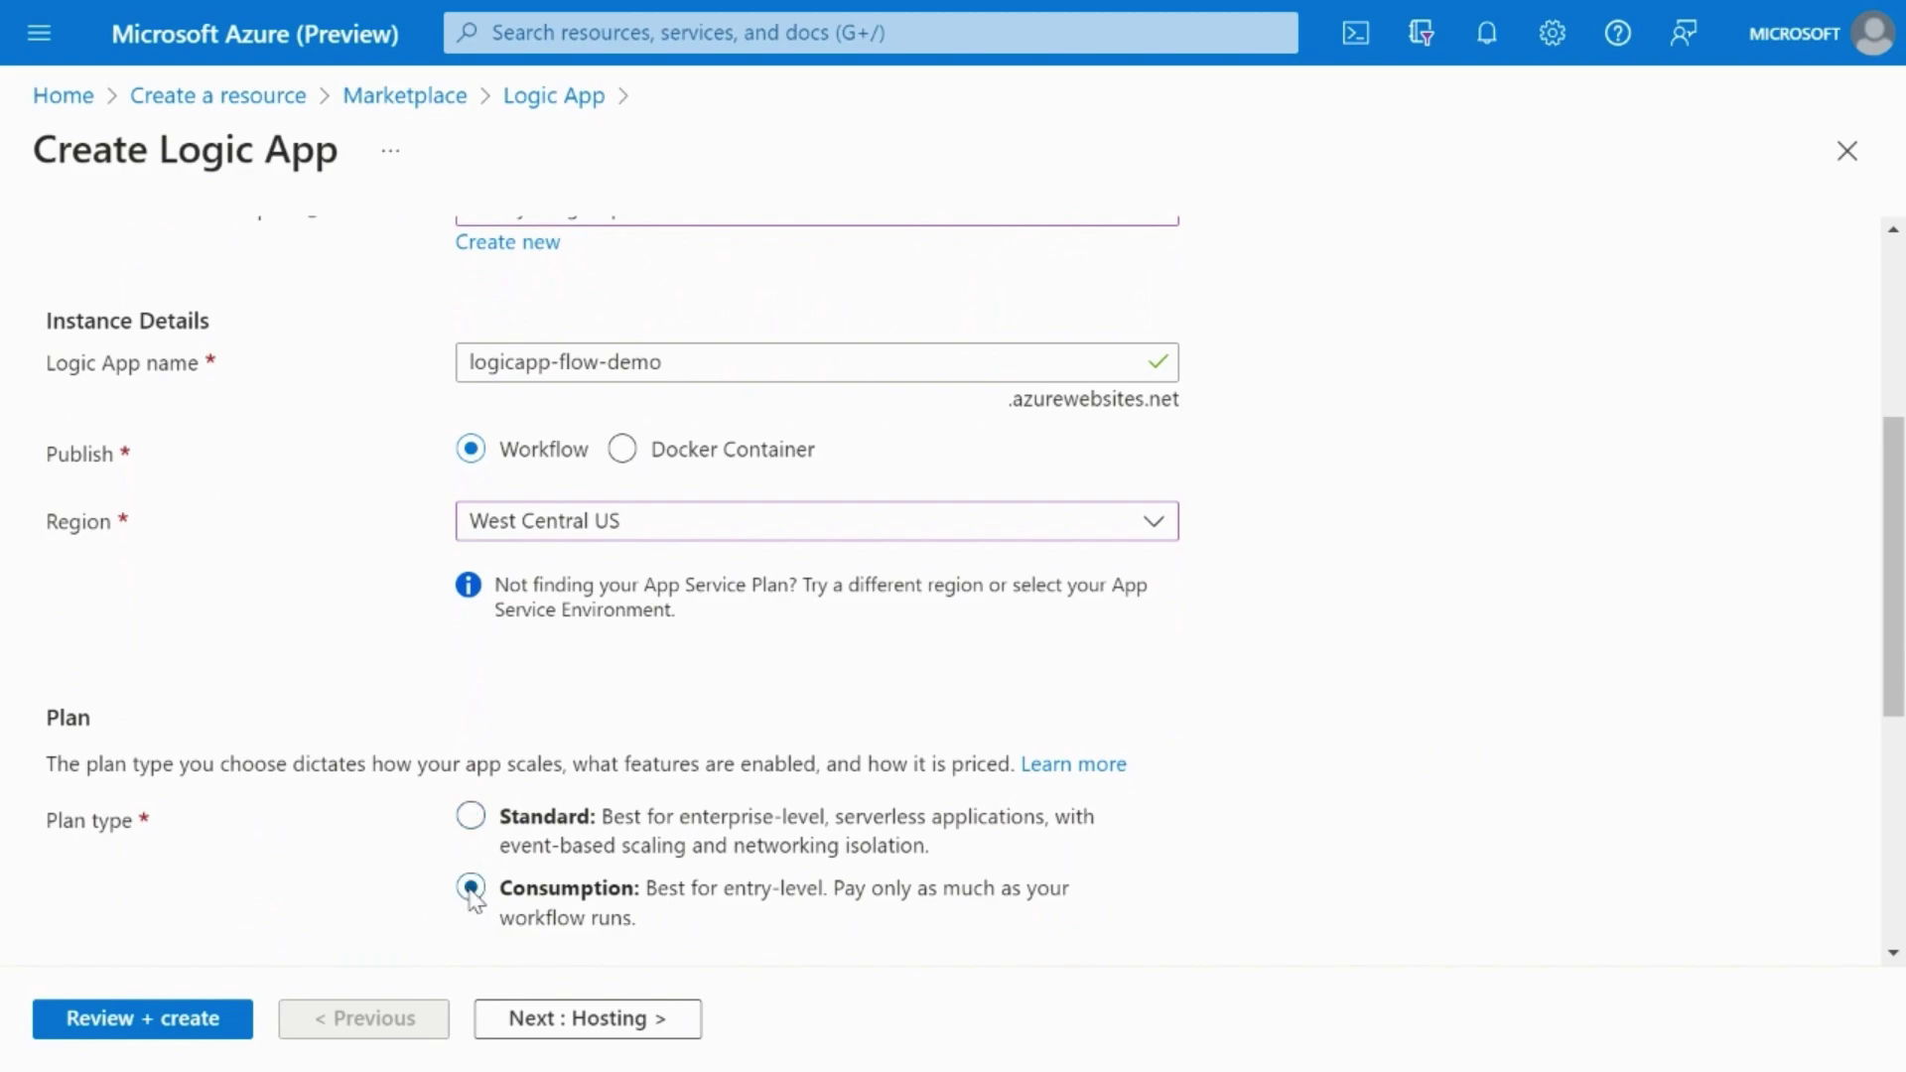
left_click(189, 1023)
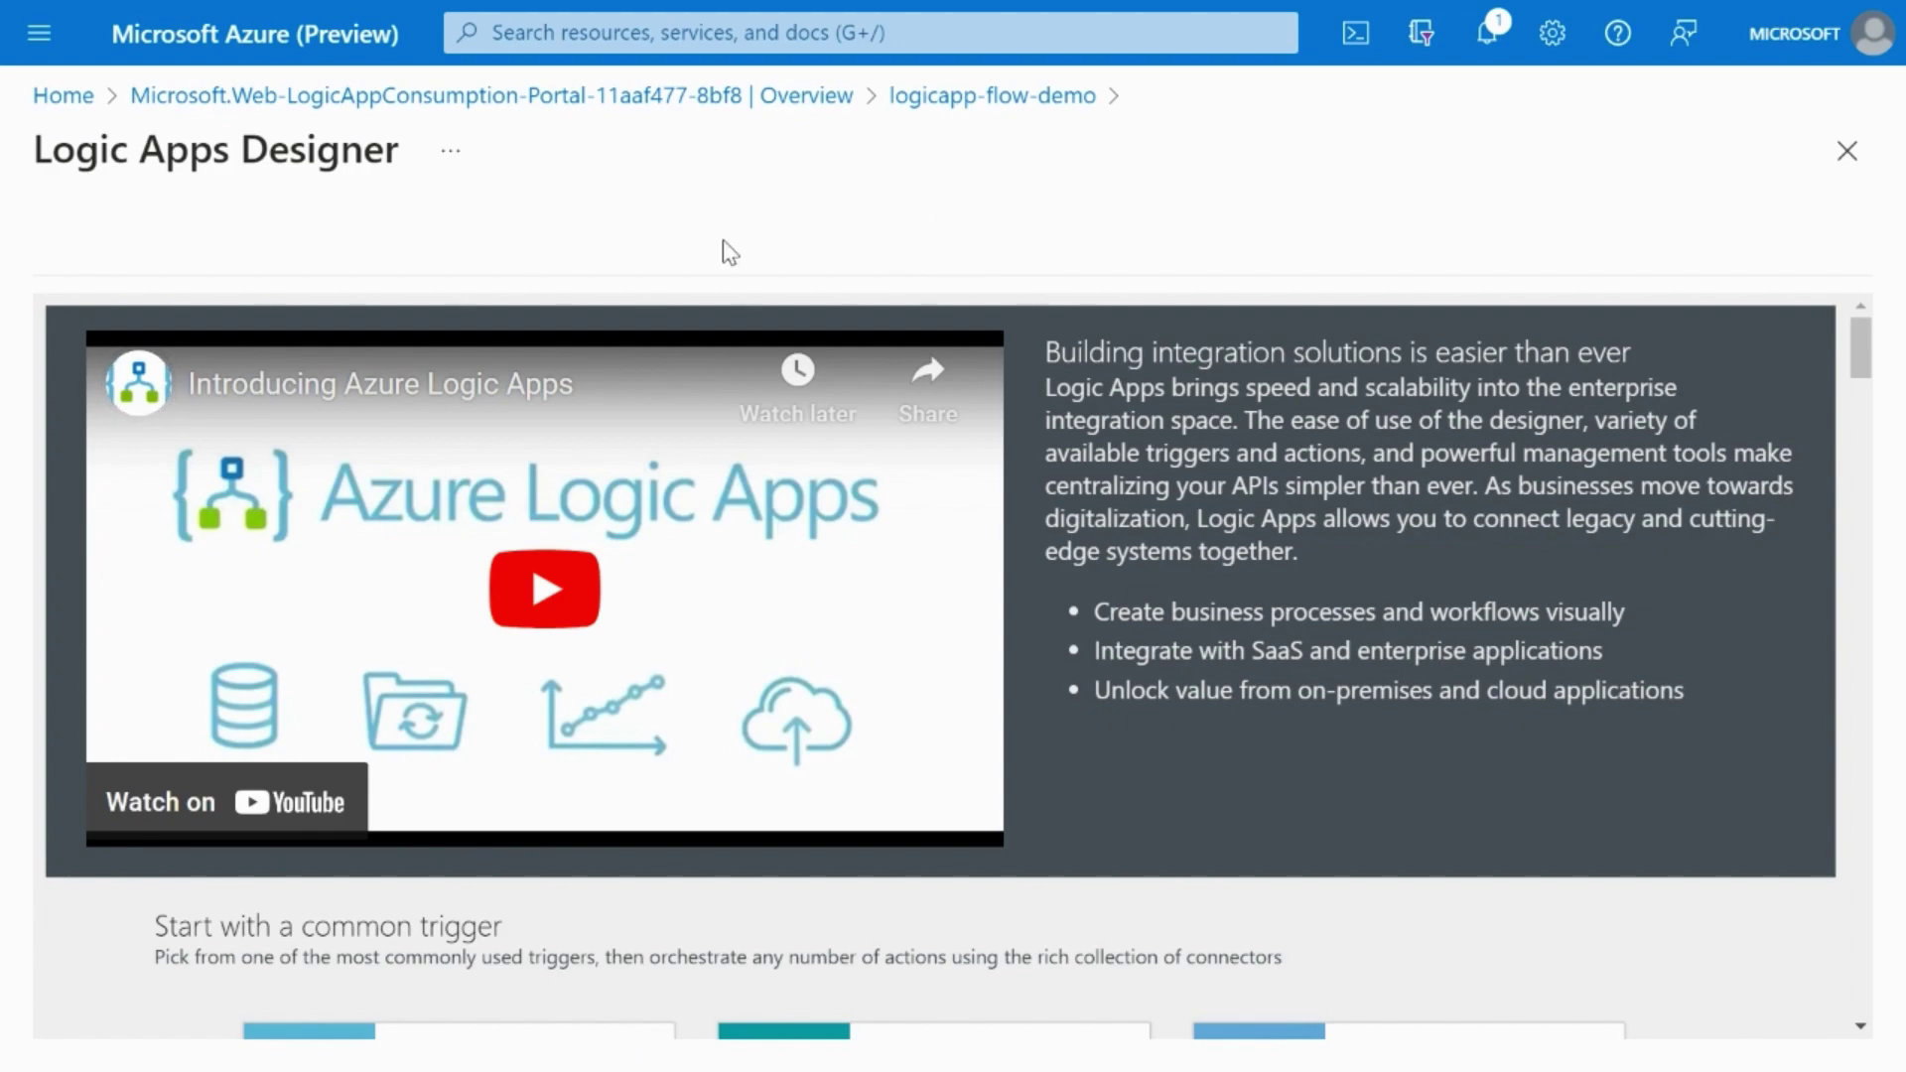
- Start the Logic App with an HTTP request trigger and add an Azure Database for MySQL Get rows action
scroll(720, 894, "down", 5)
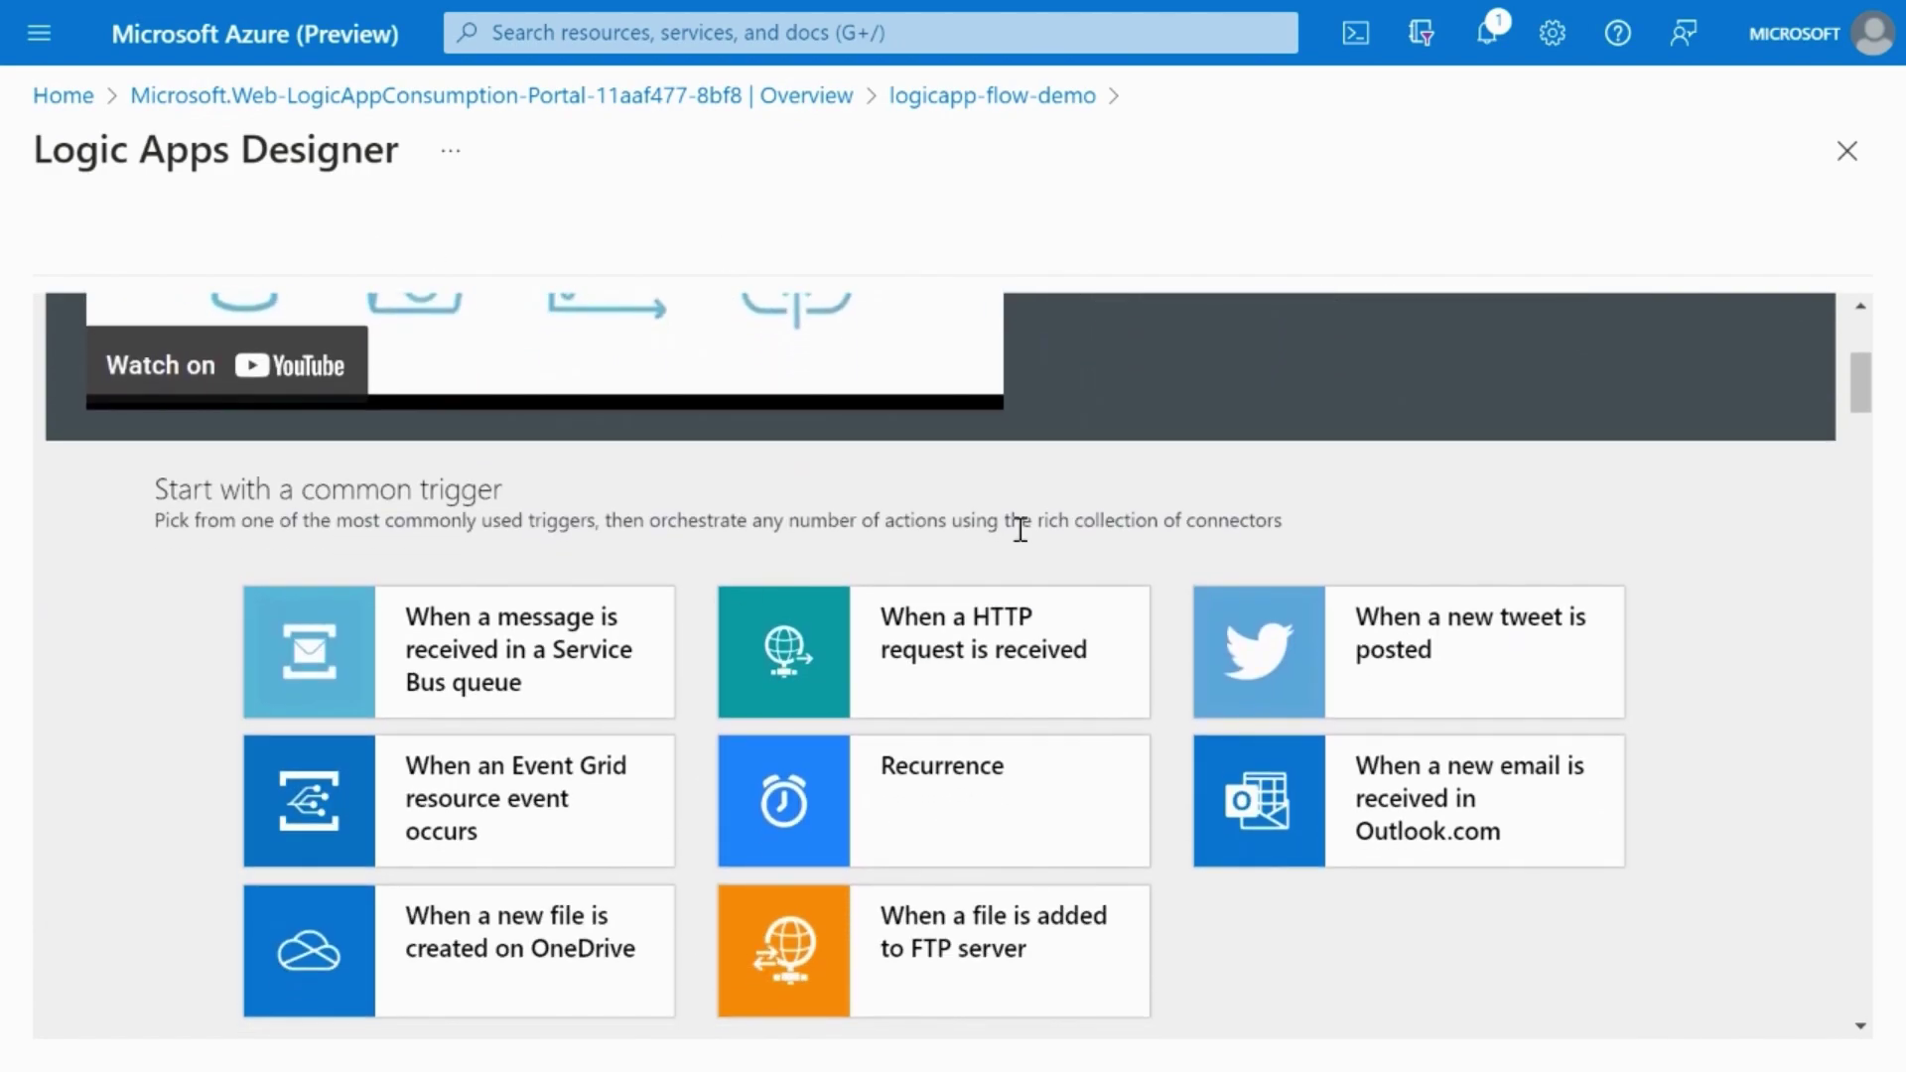
left_click(1033, 690)
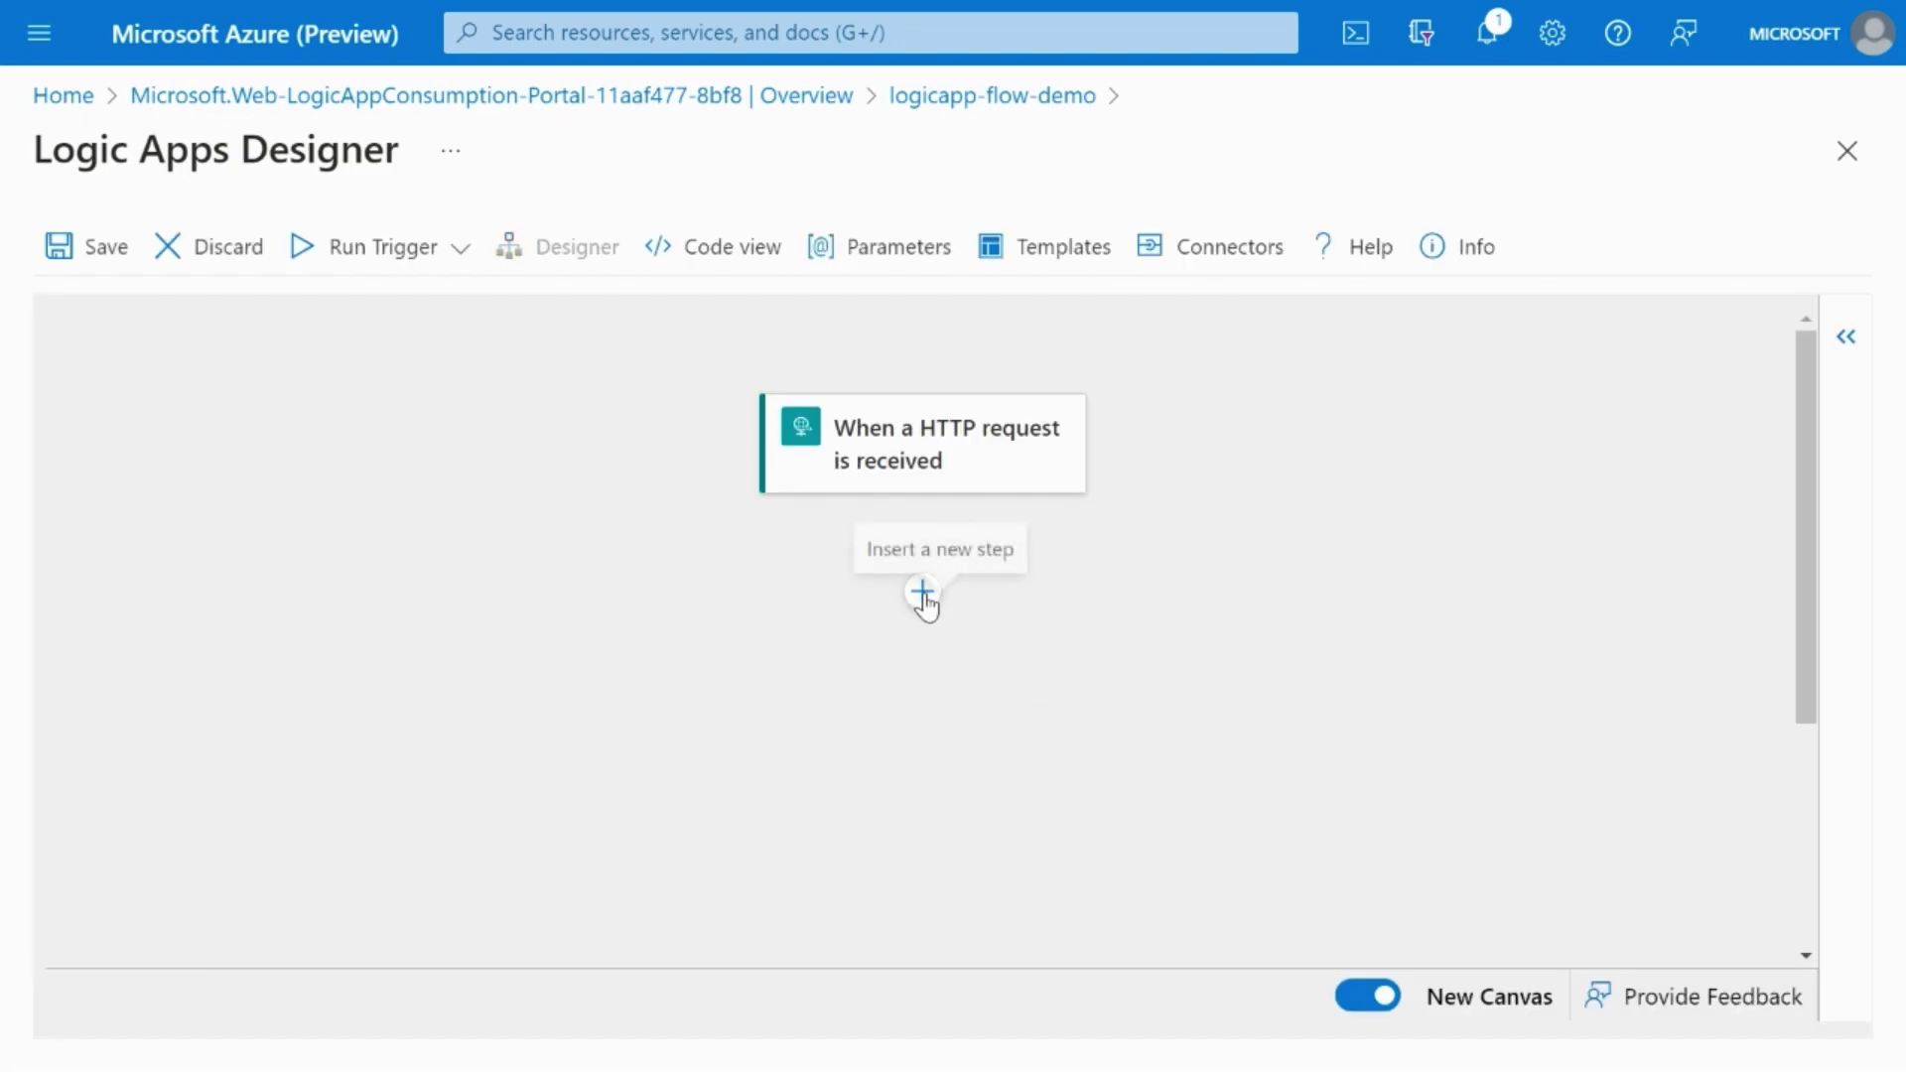
left_click(923, 595)
left_click(935, 651)
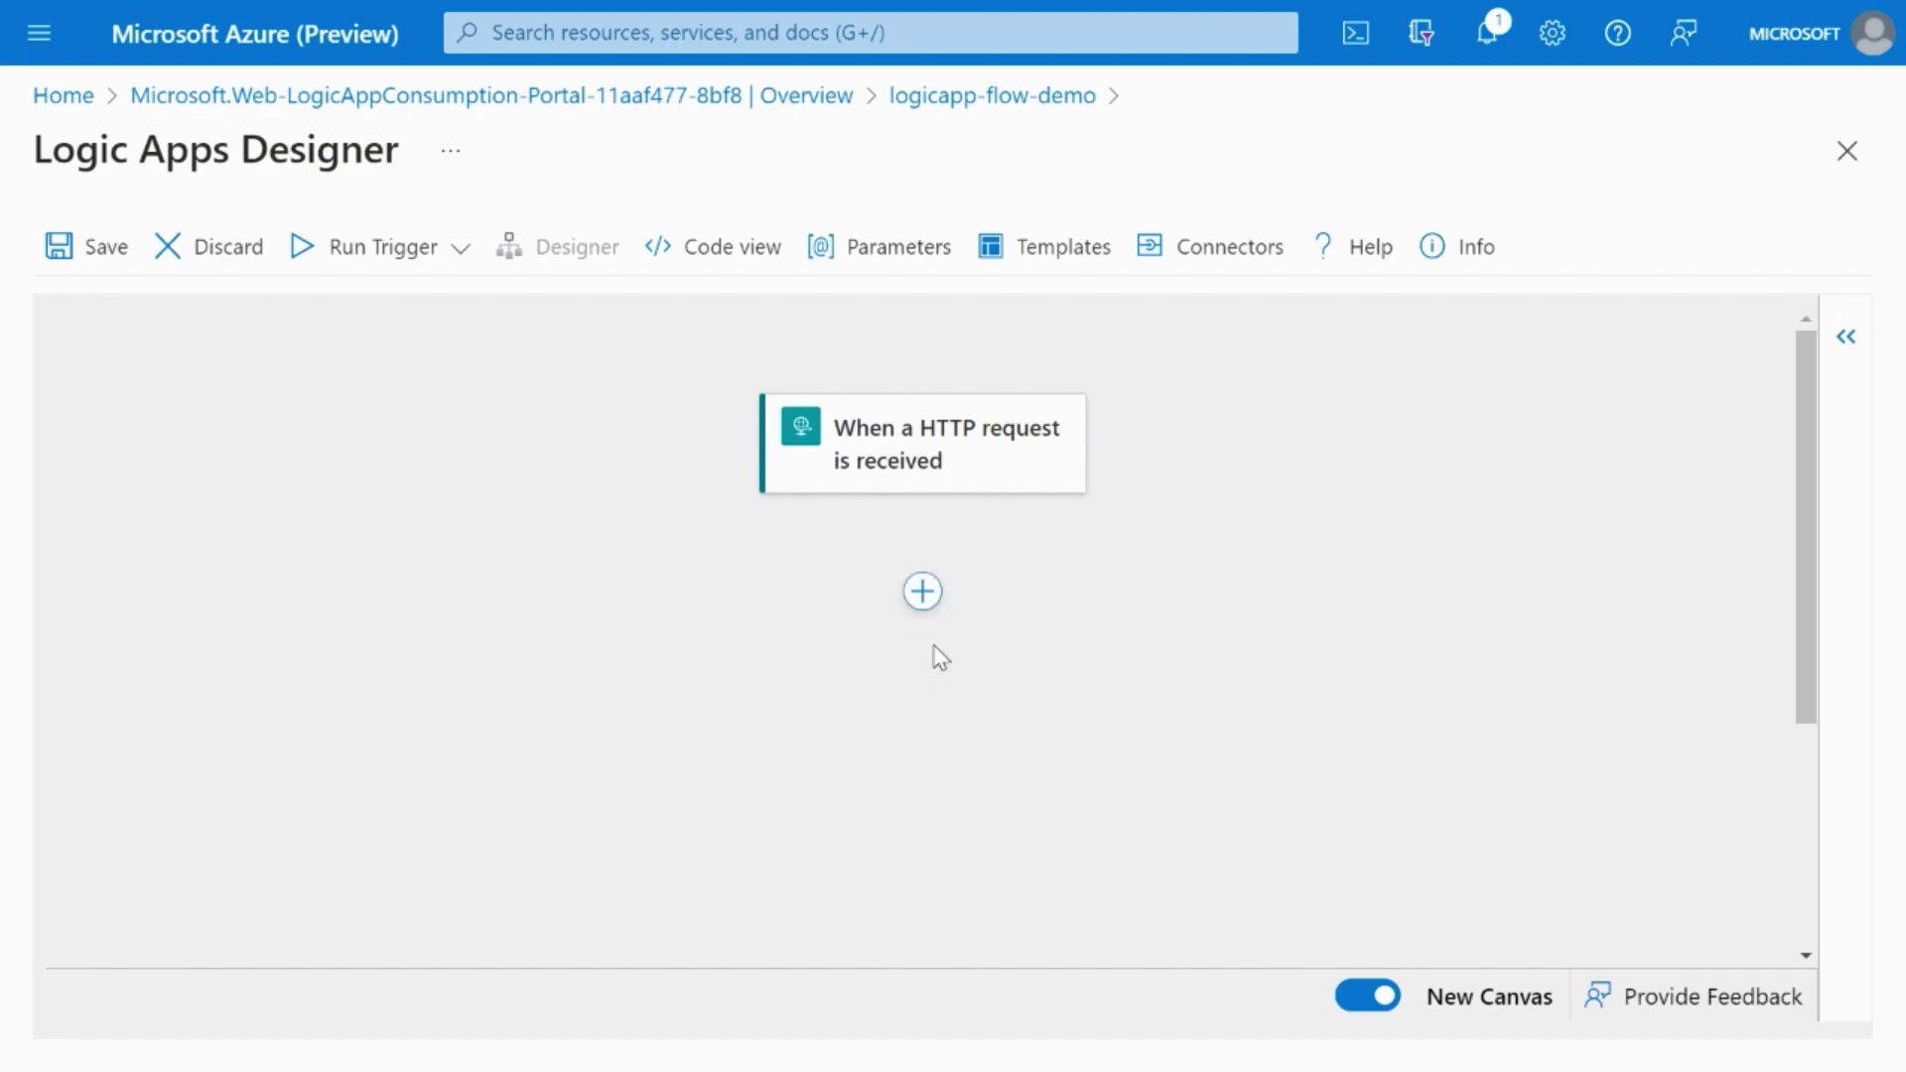
left_click(1025, 515)
type("azure database for mysql")
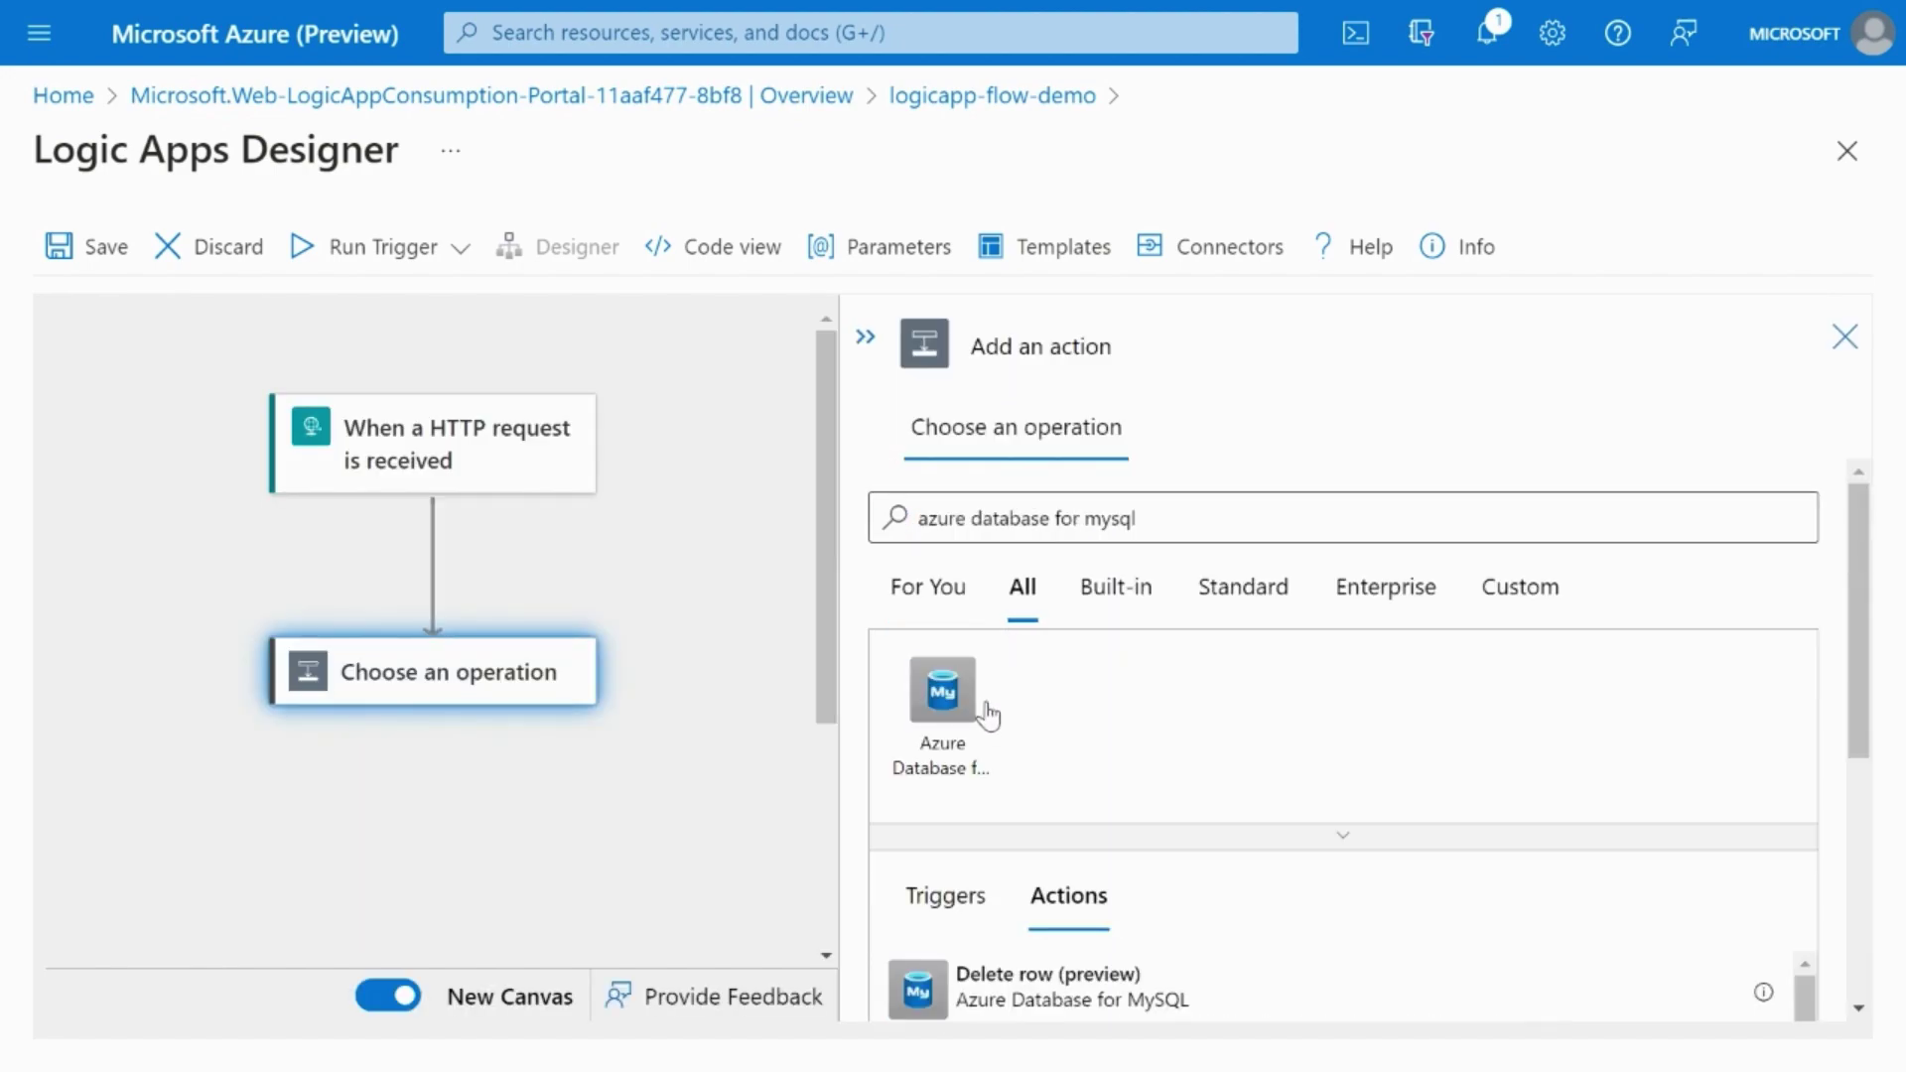
left_click(943, 695)
scroll(1110, 784, "down", 2)
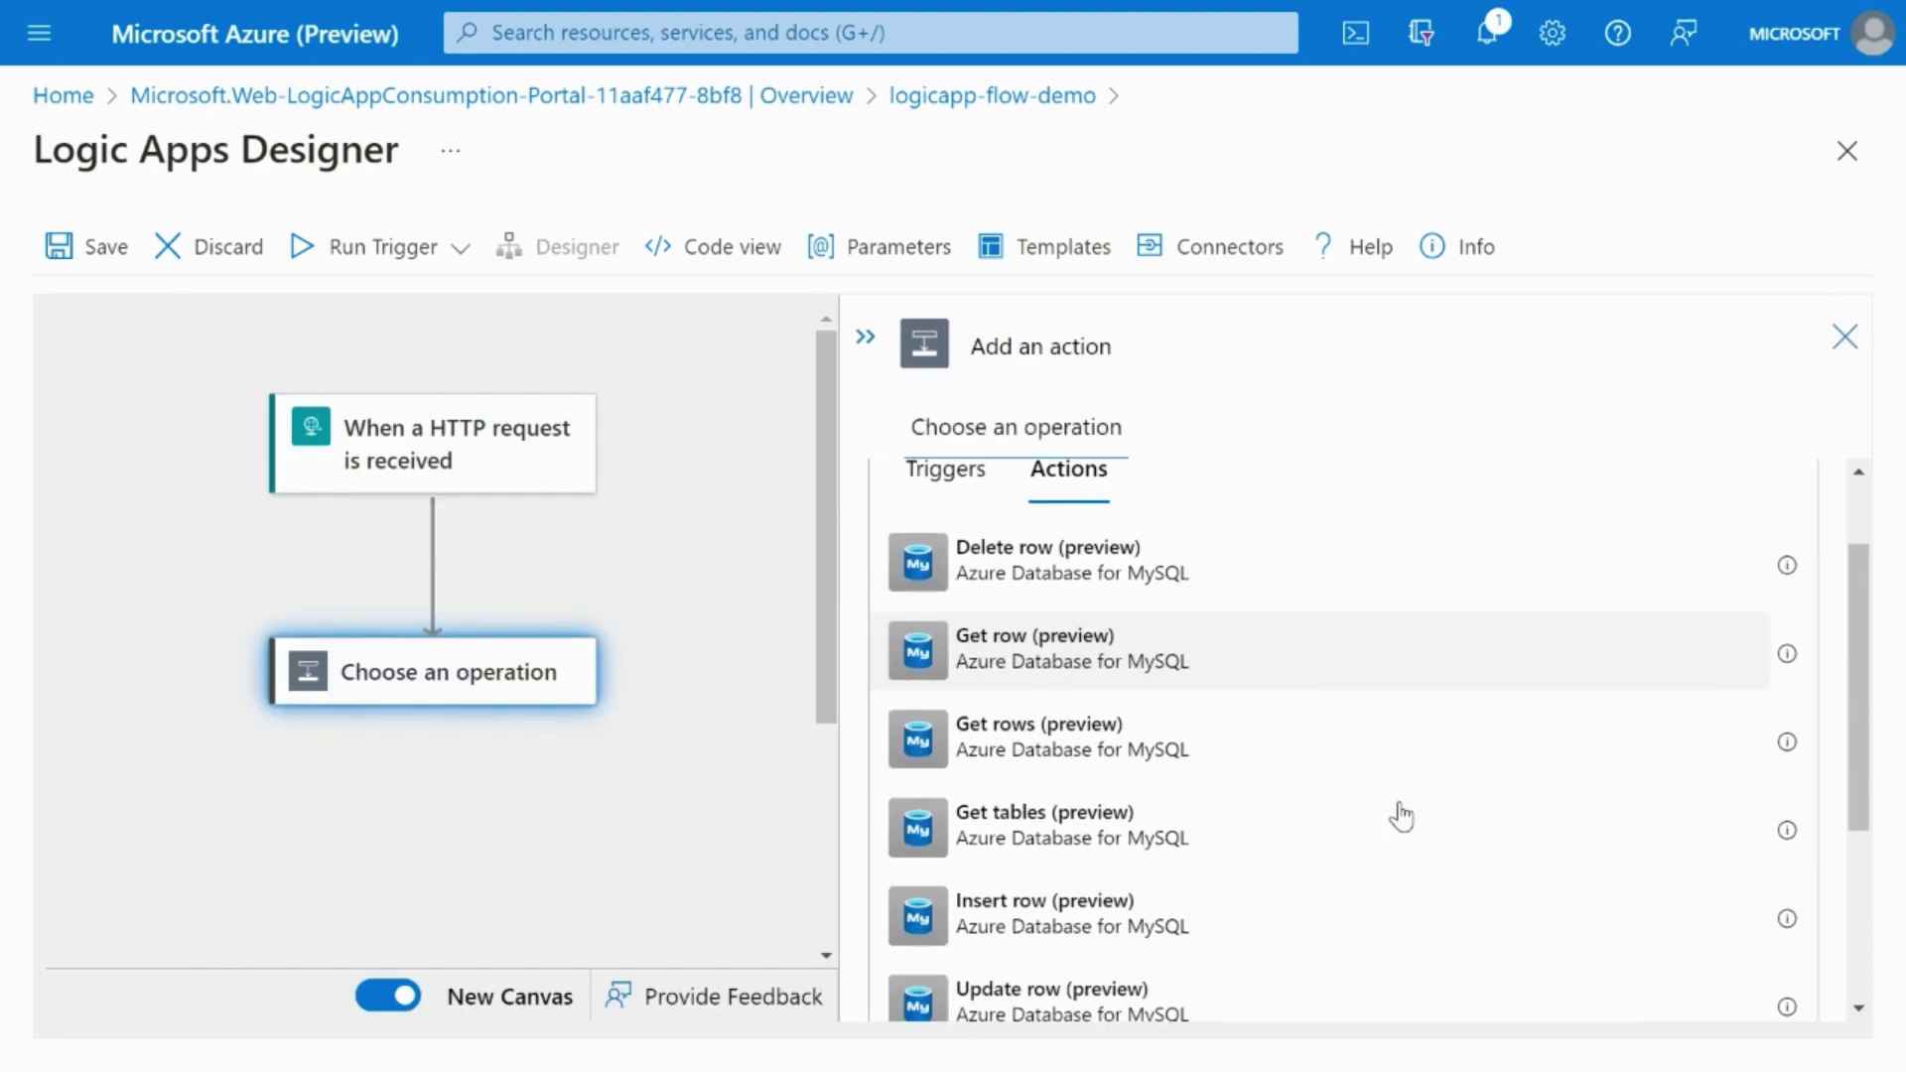
left_click(1258, 751)
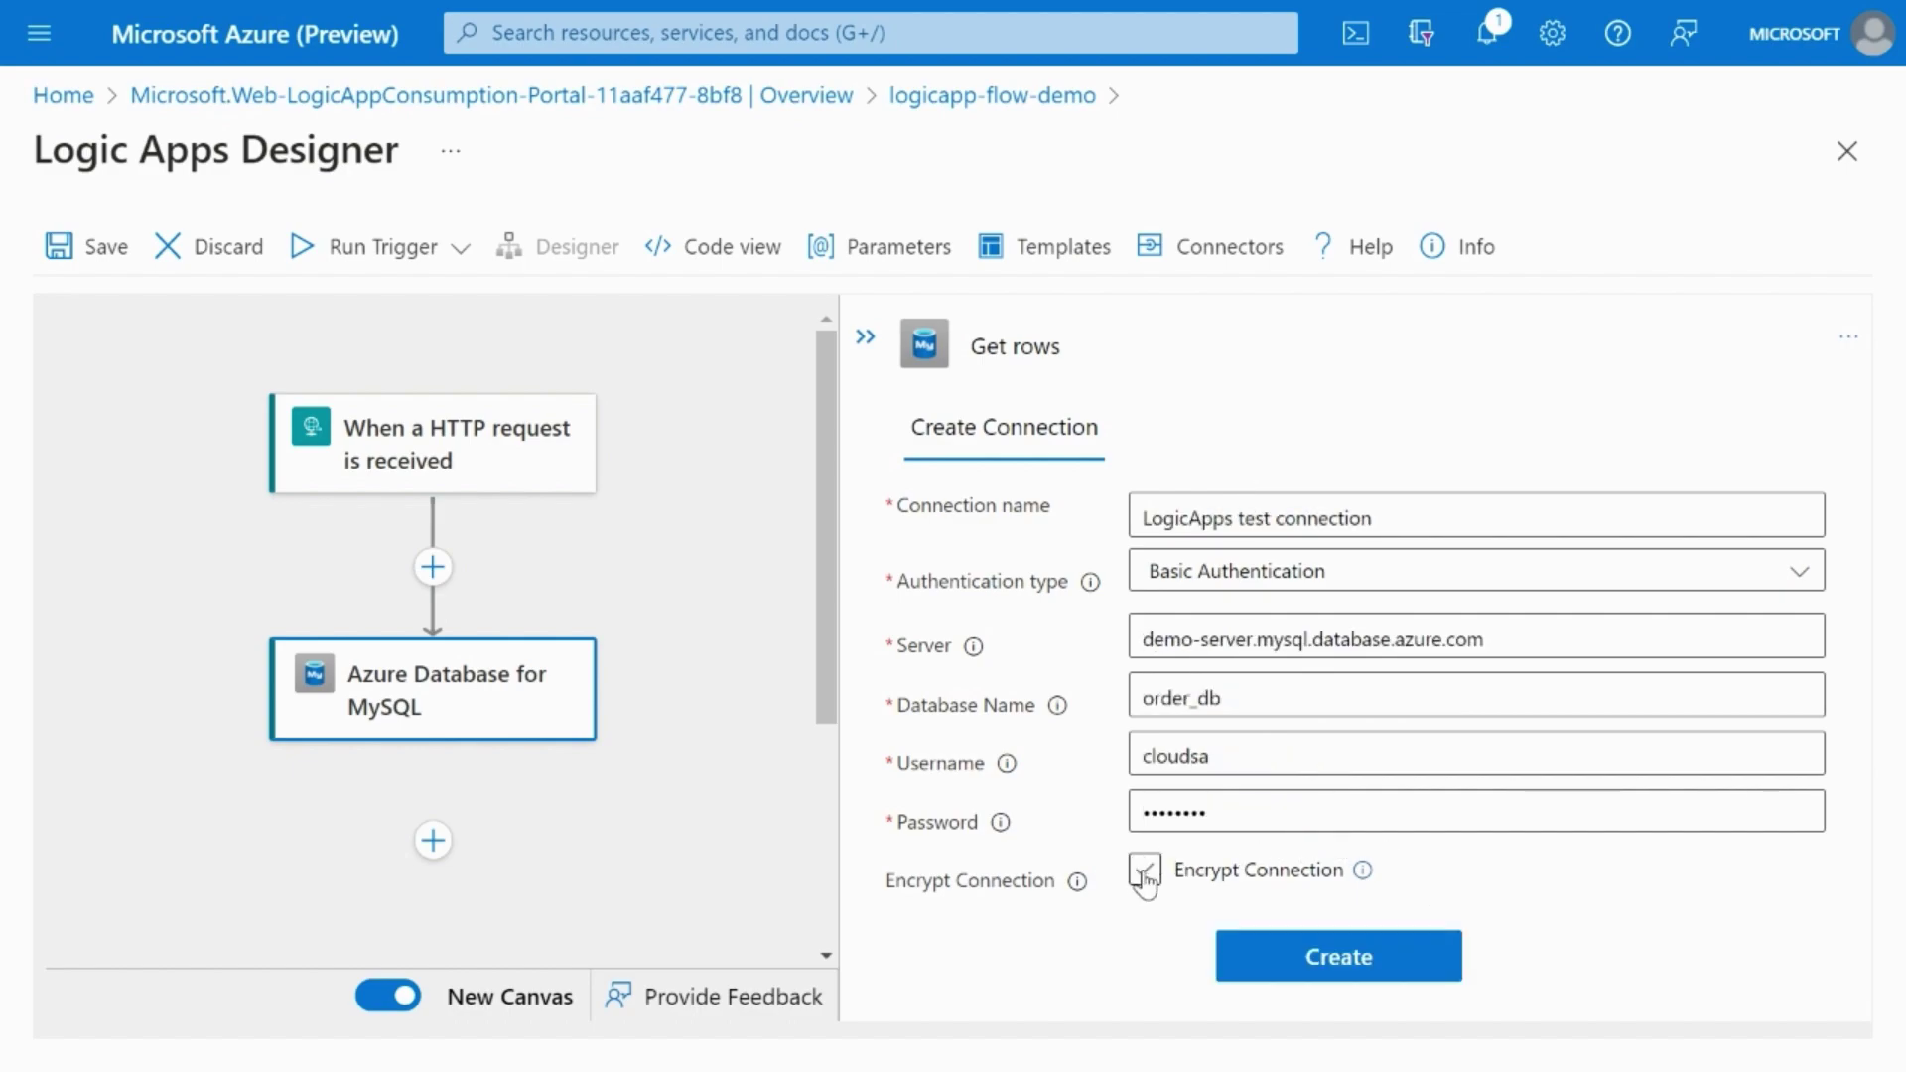
- Create the encrypted connection and point Get rows at order_db.orders via the connection's server and database
left_click(1144, 871)
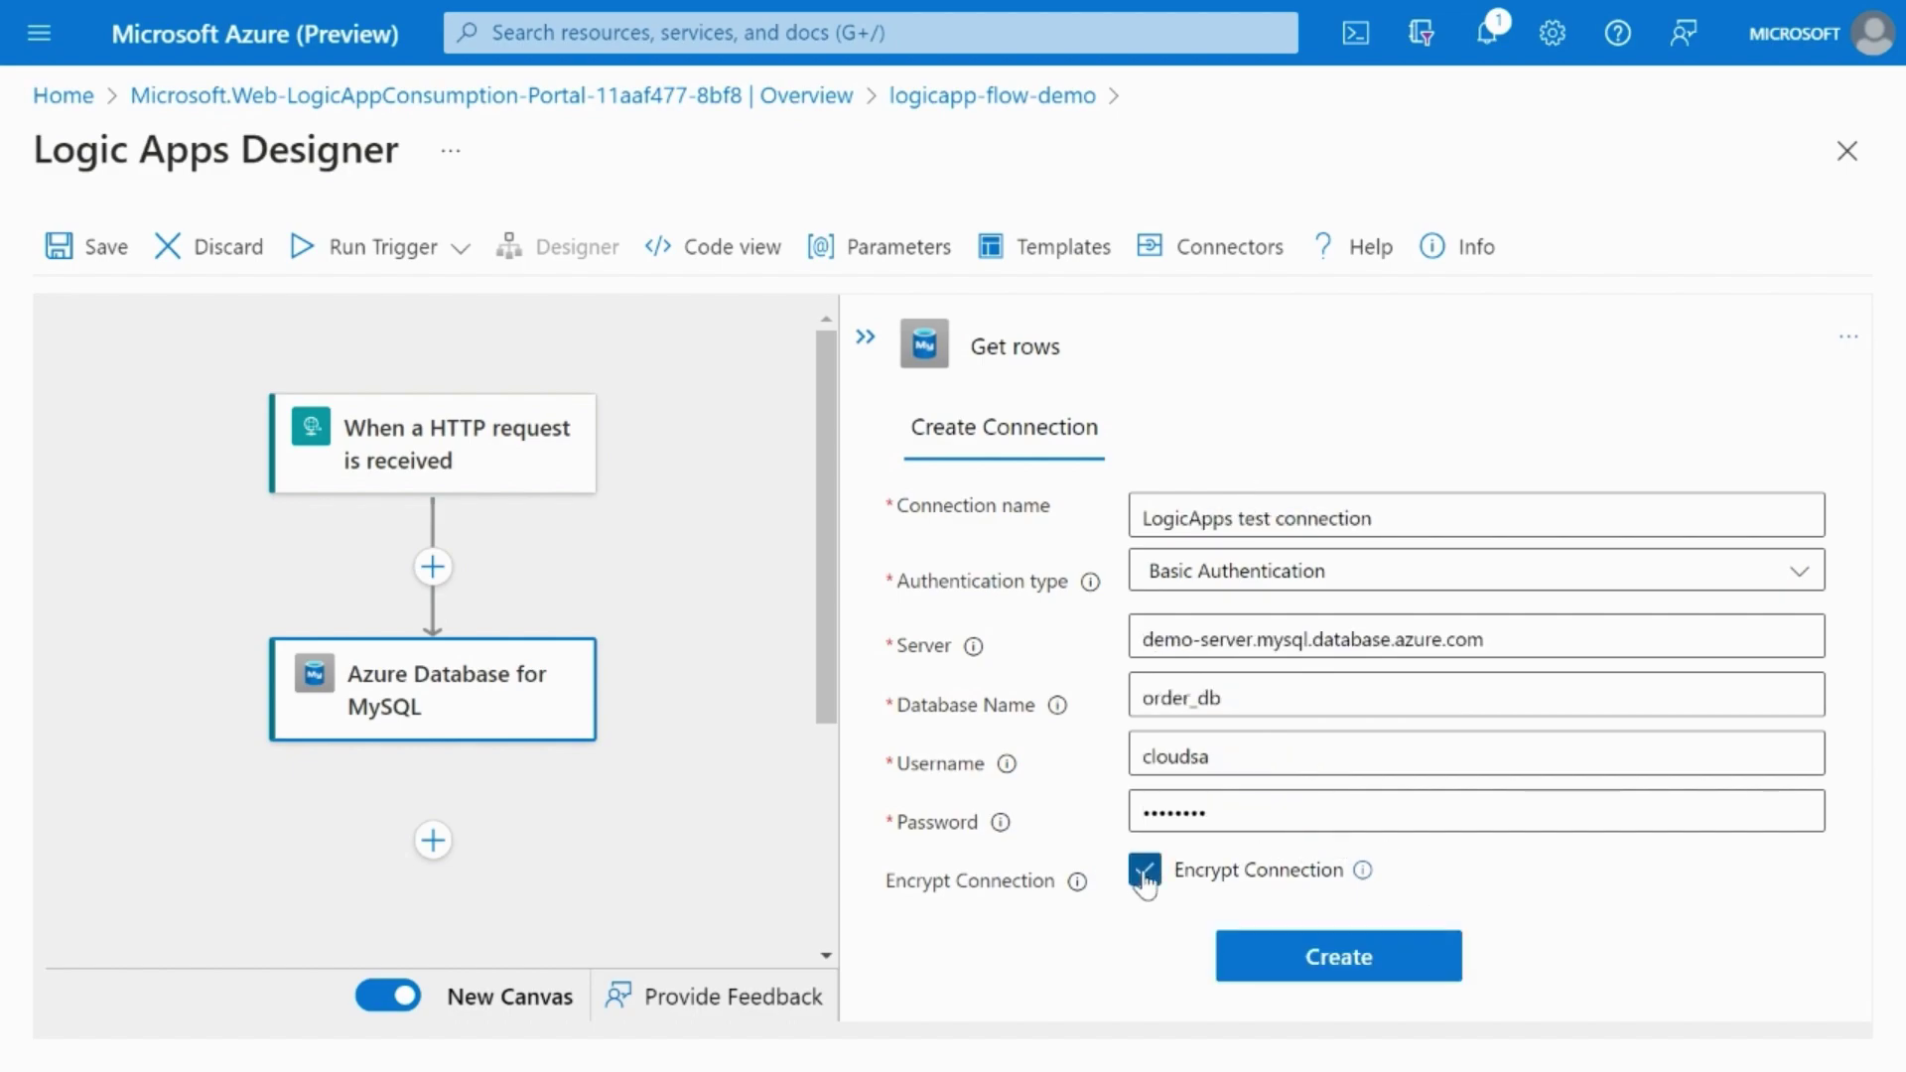
left_click(1387, 978)
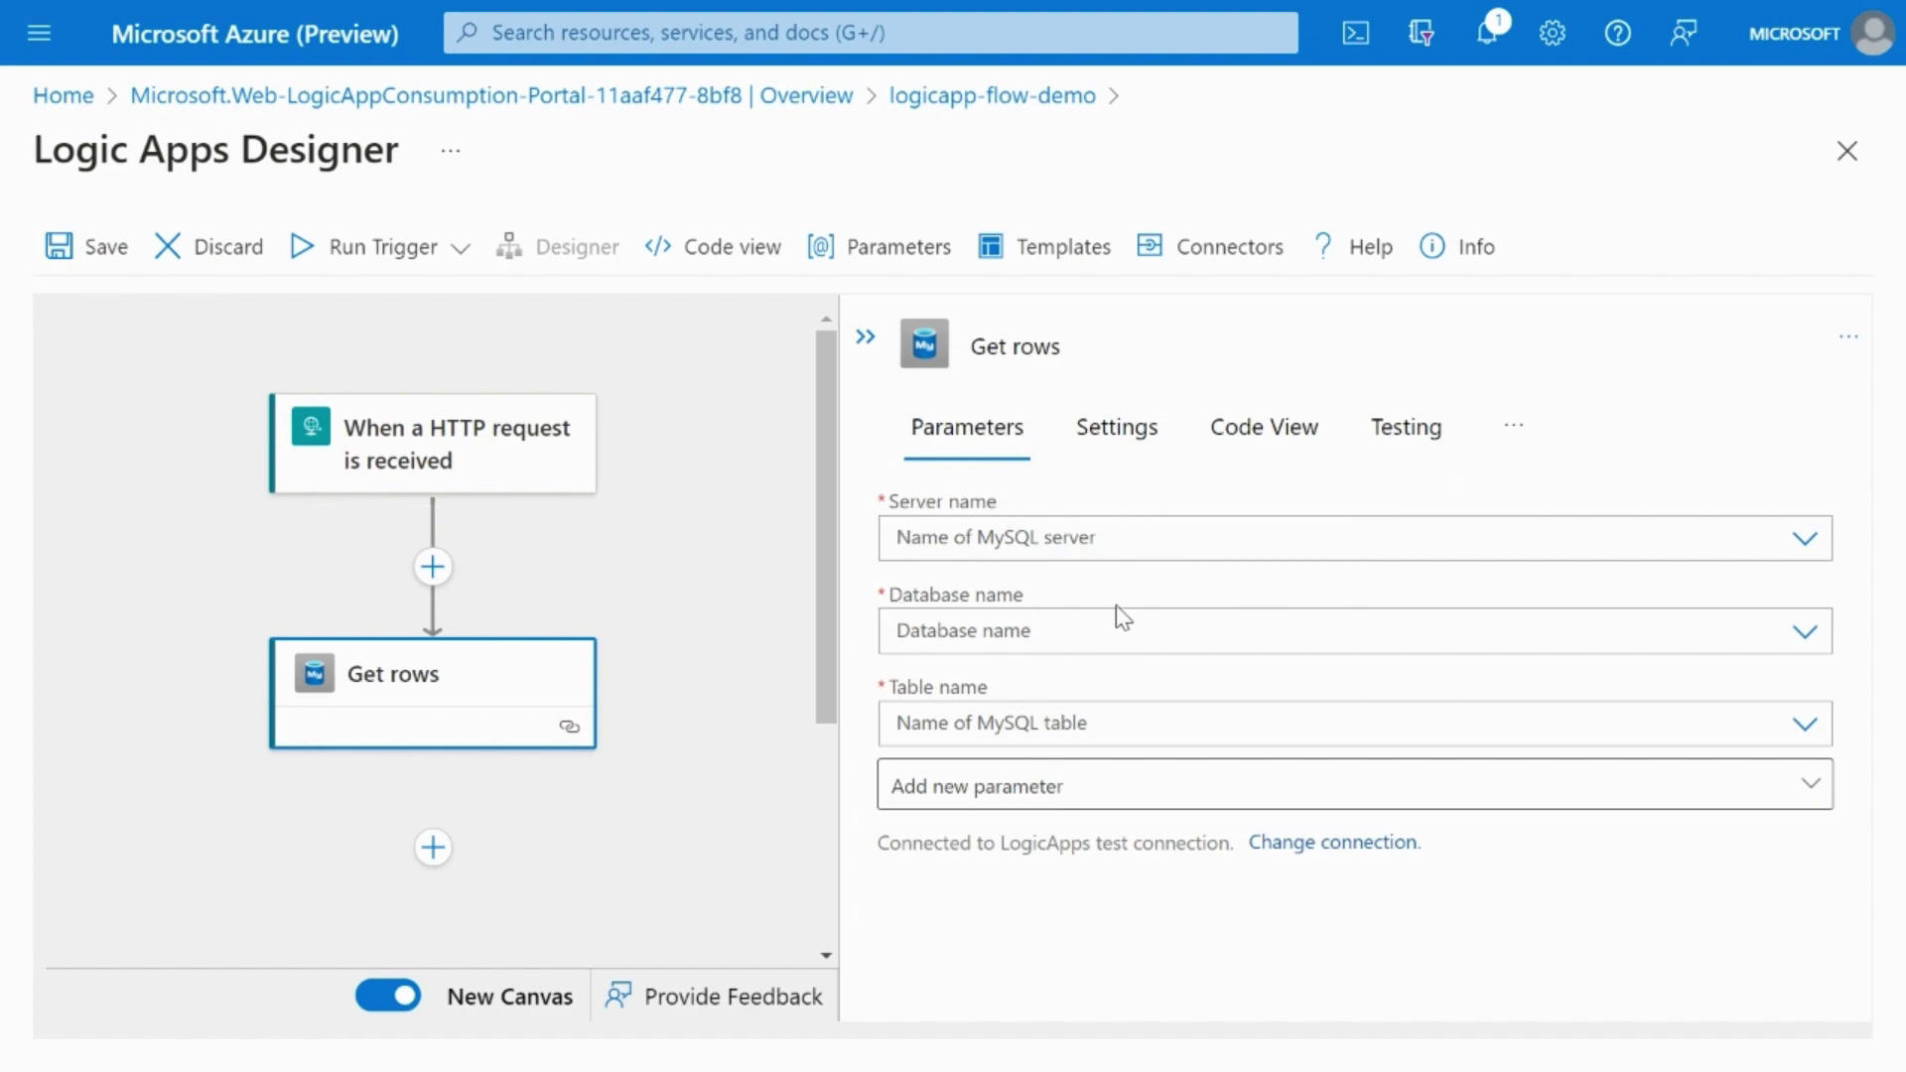
left_click(1140, 539)
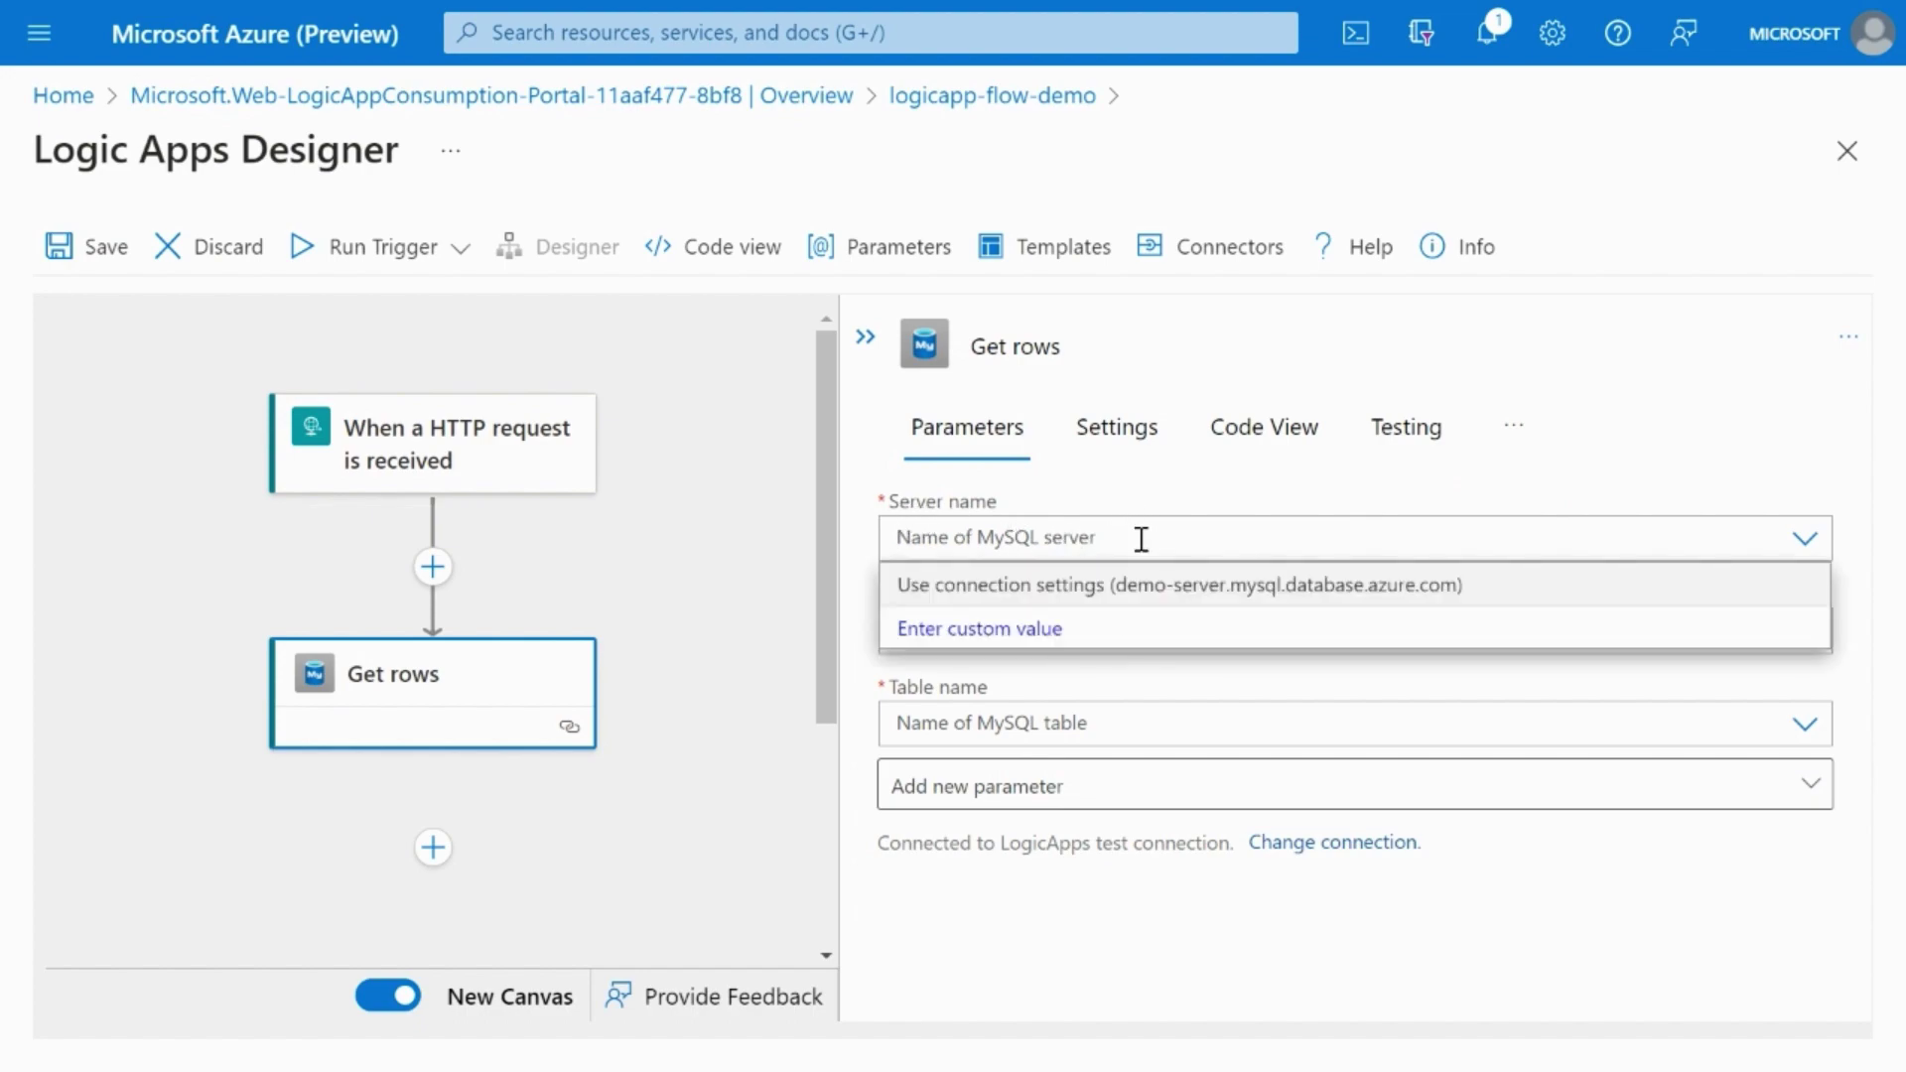
left_click(1200, 593)
left_click(1263, 632)
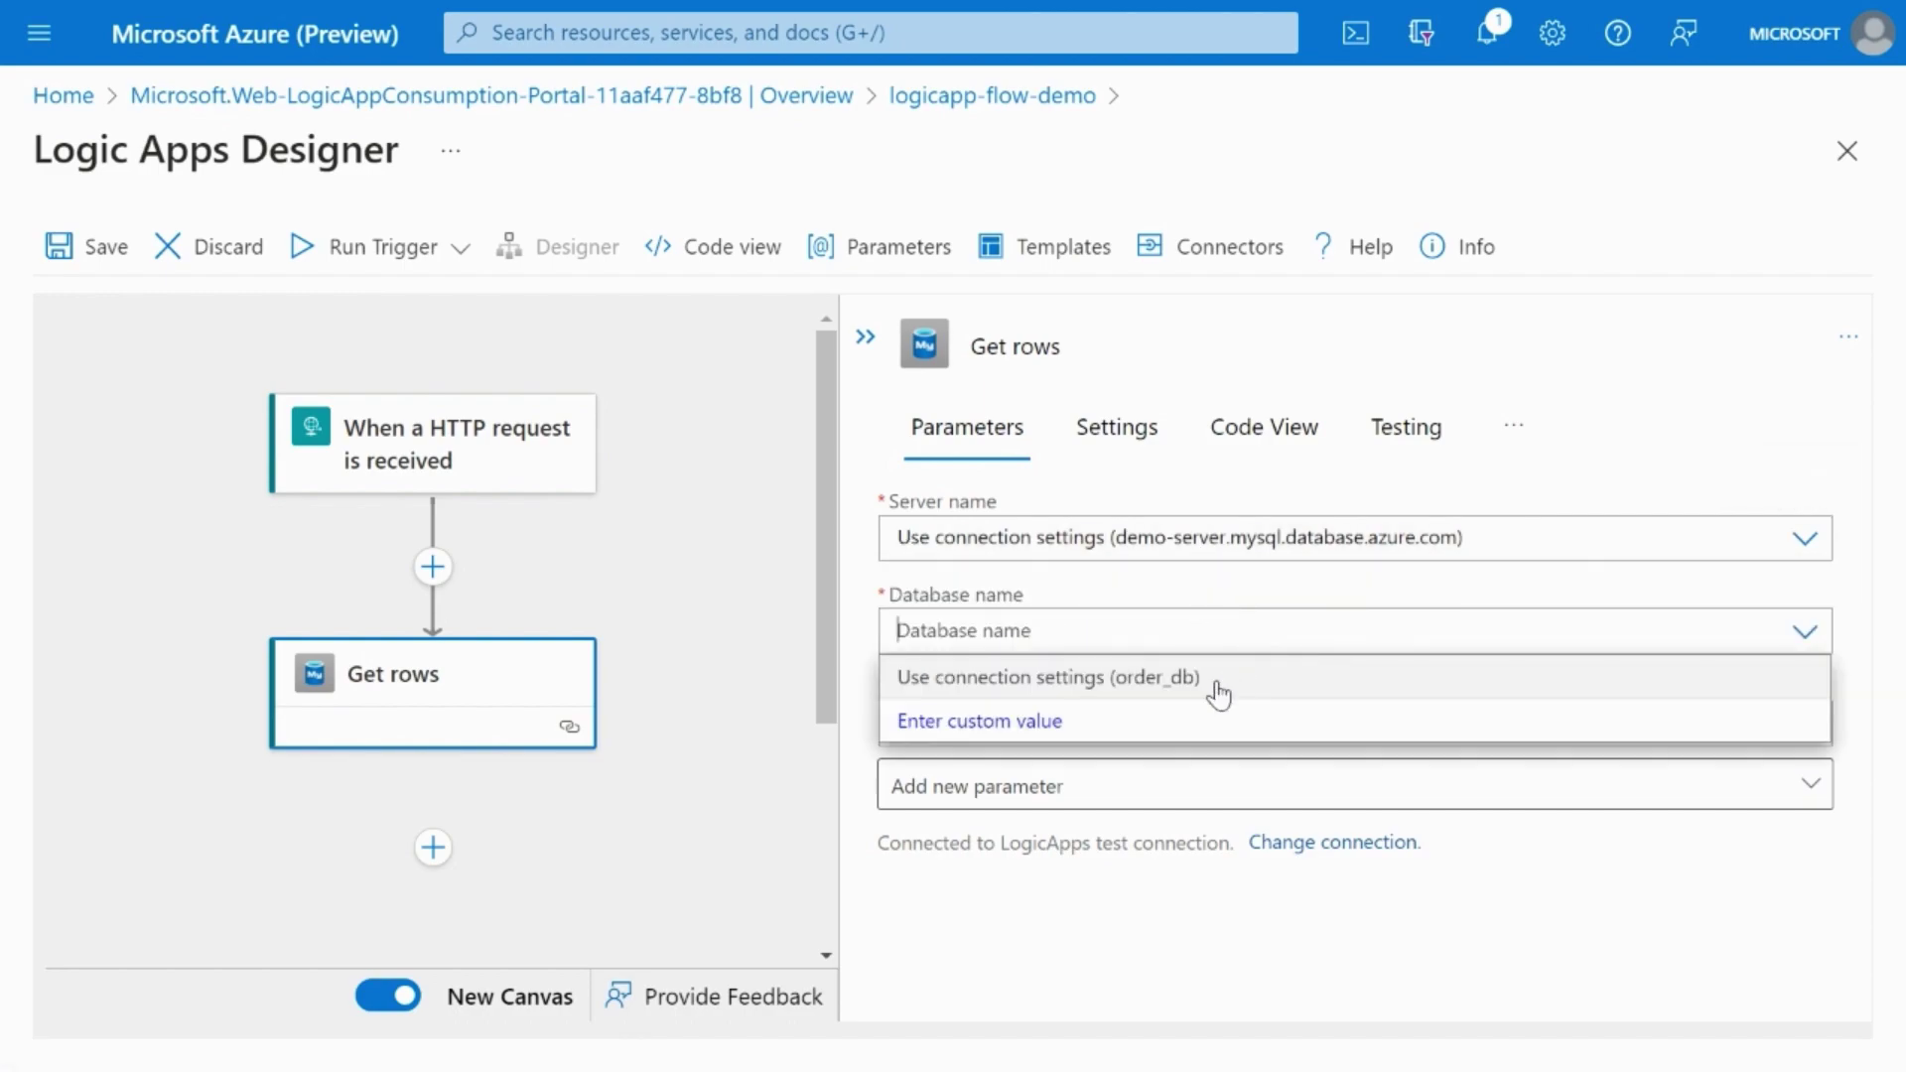
left_click(1194, 693)
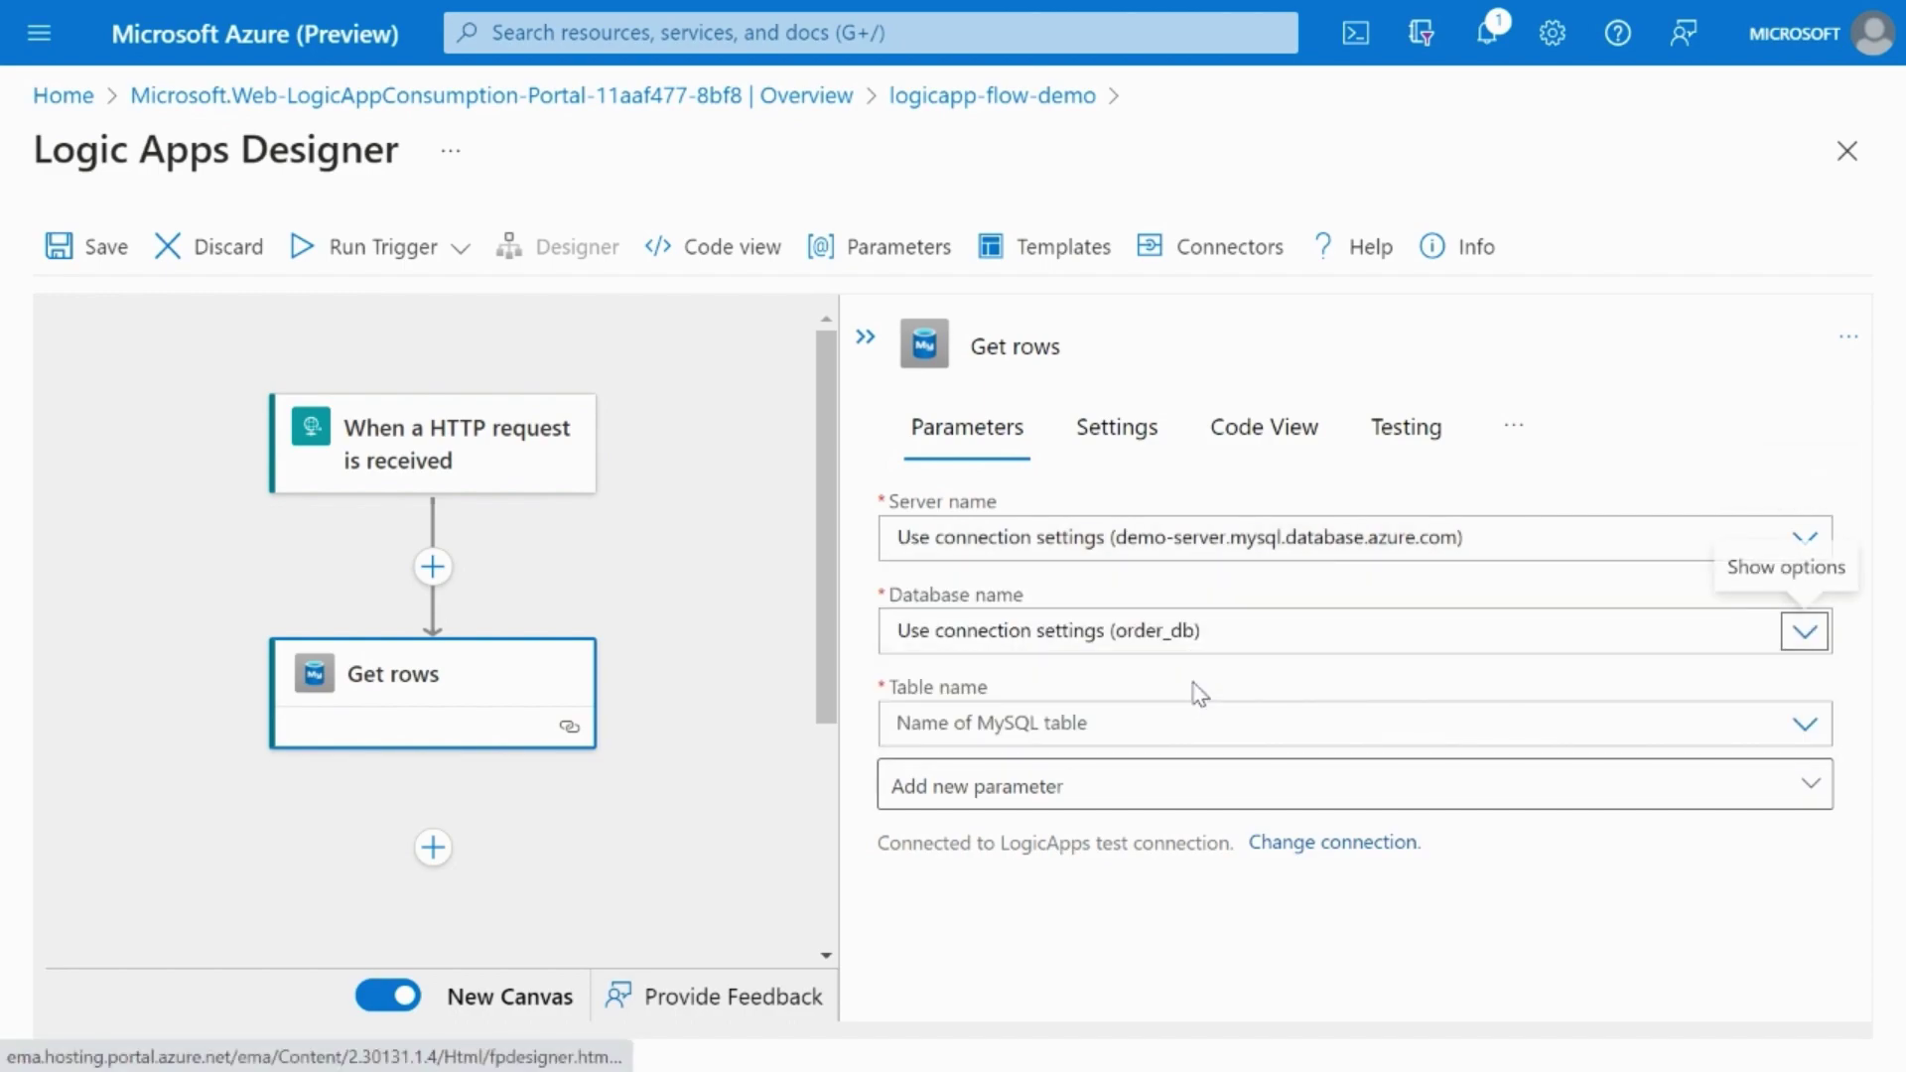
left_click(1156, 725)
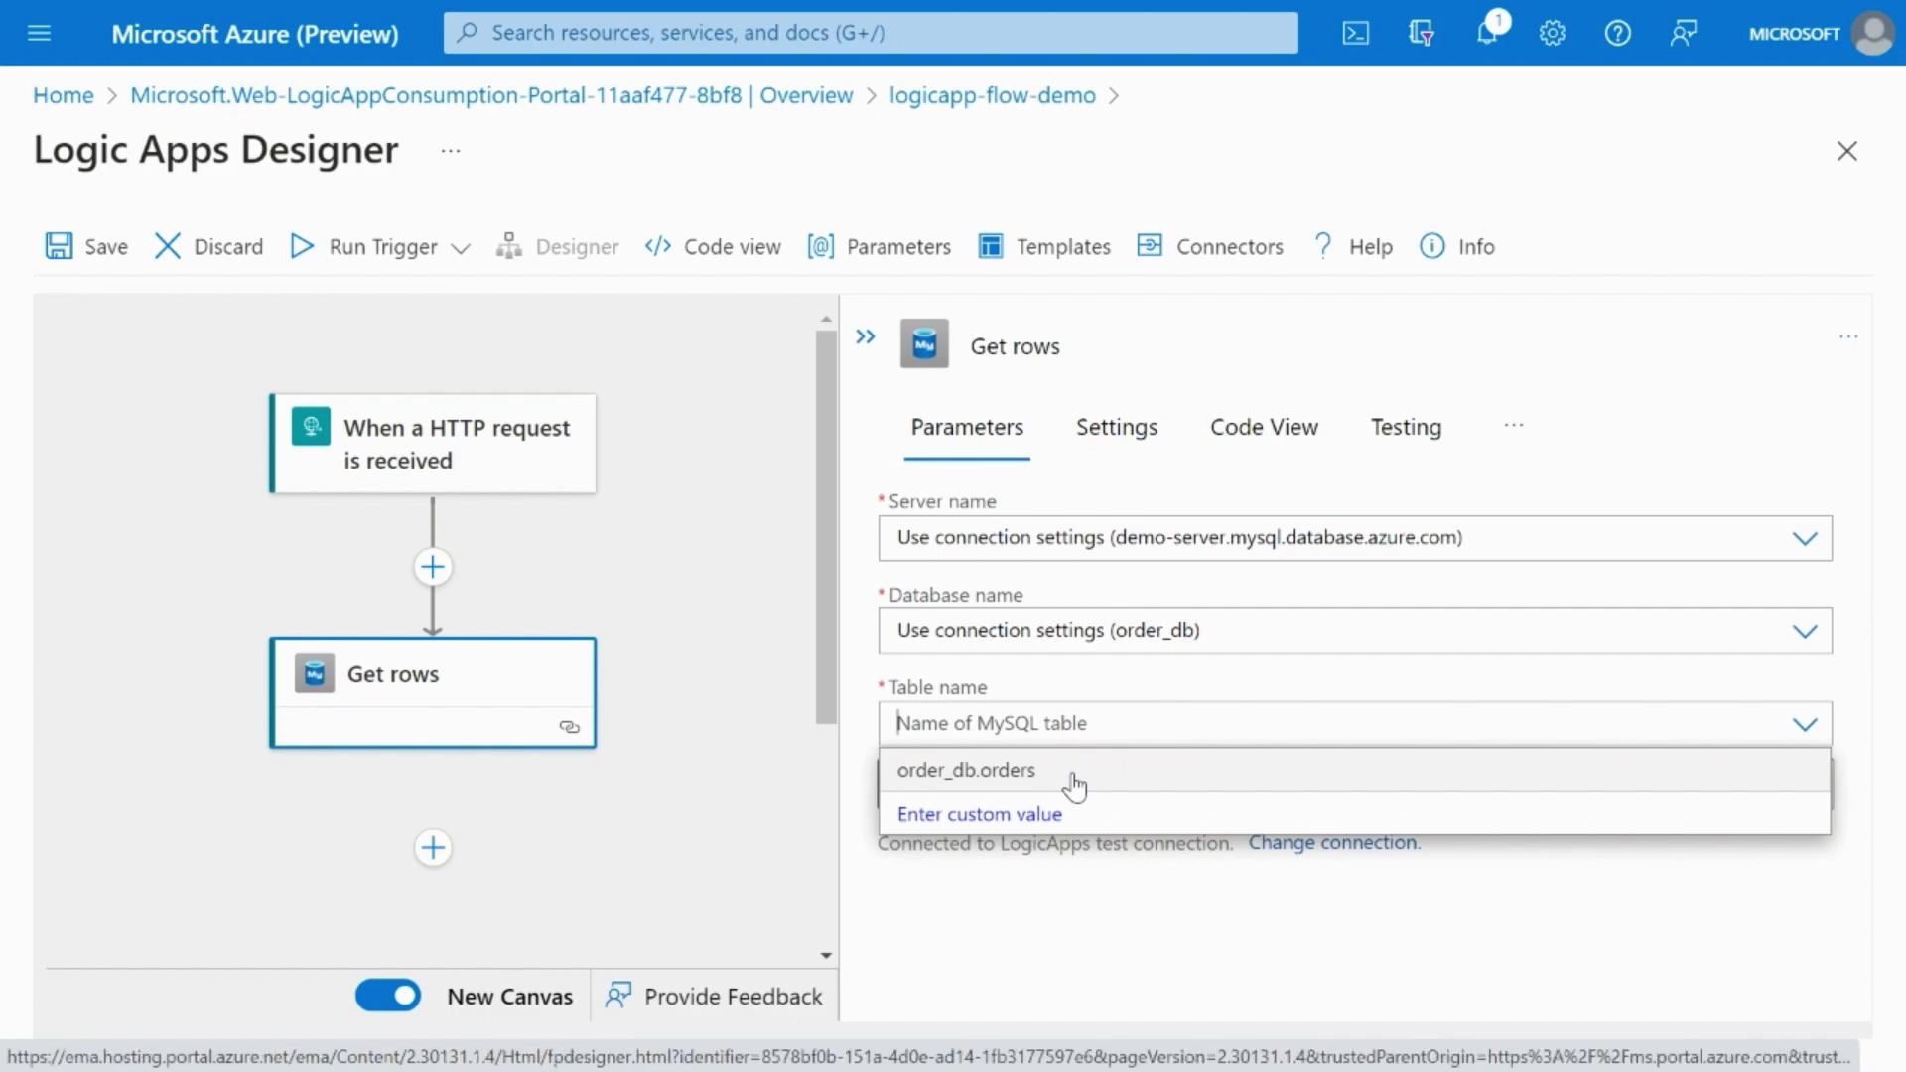
left_click(1076, 775)
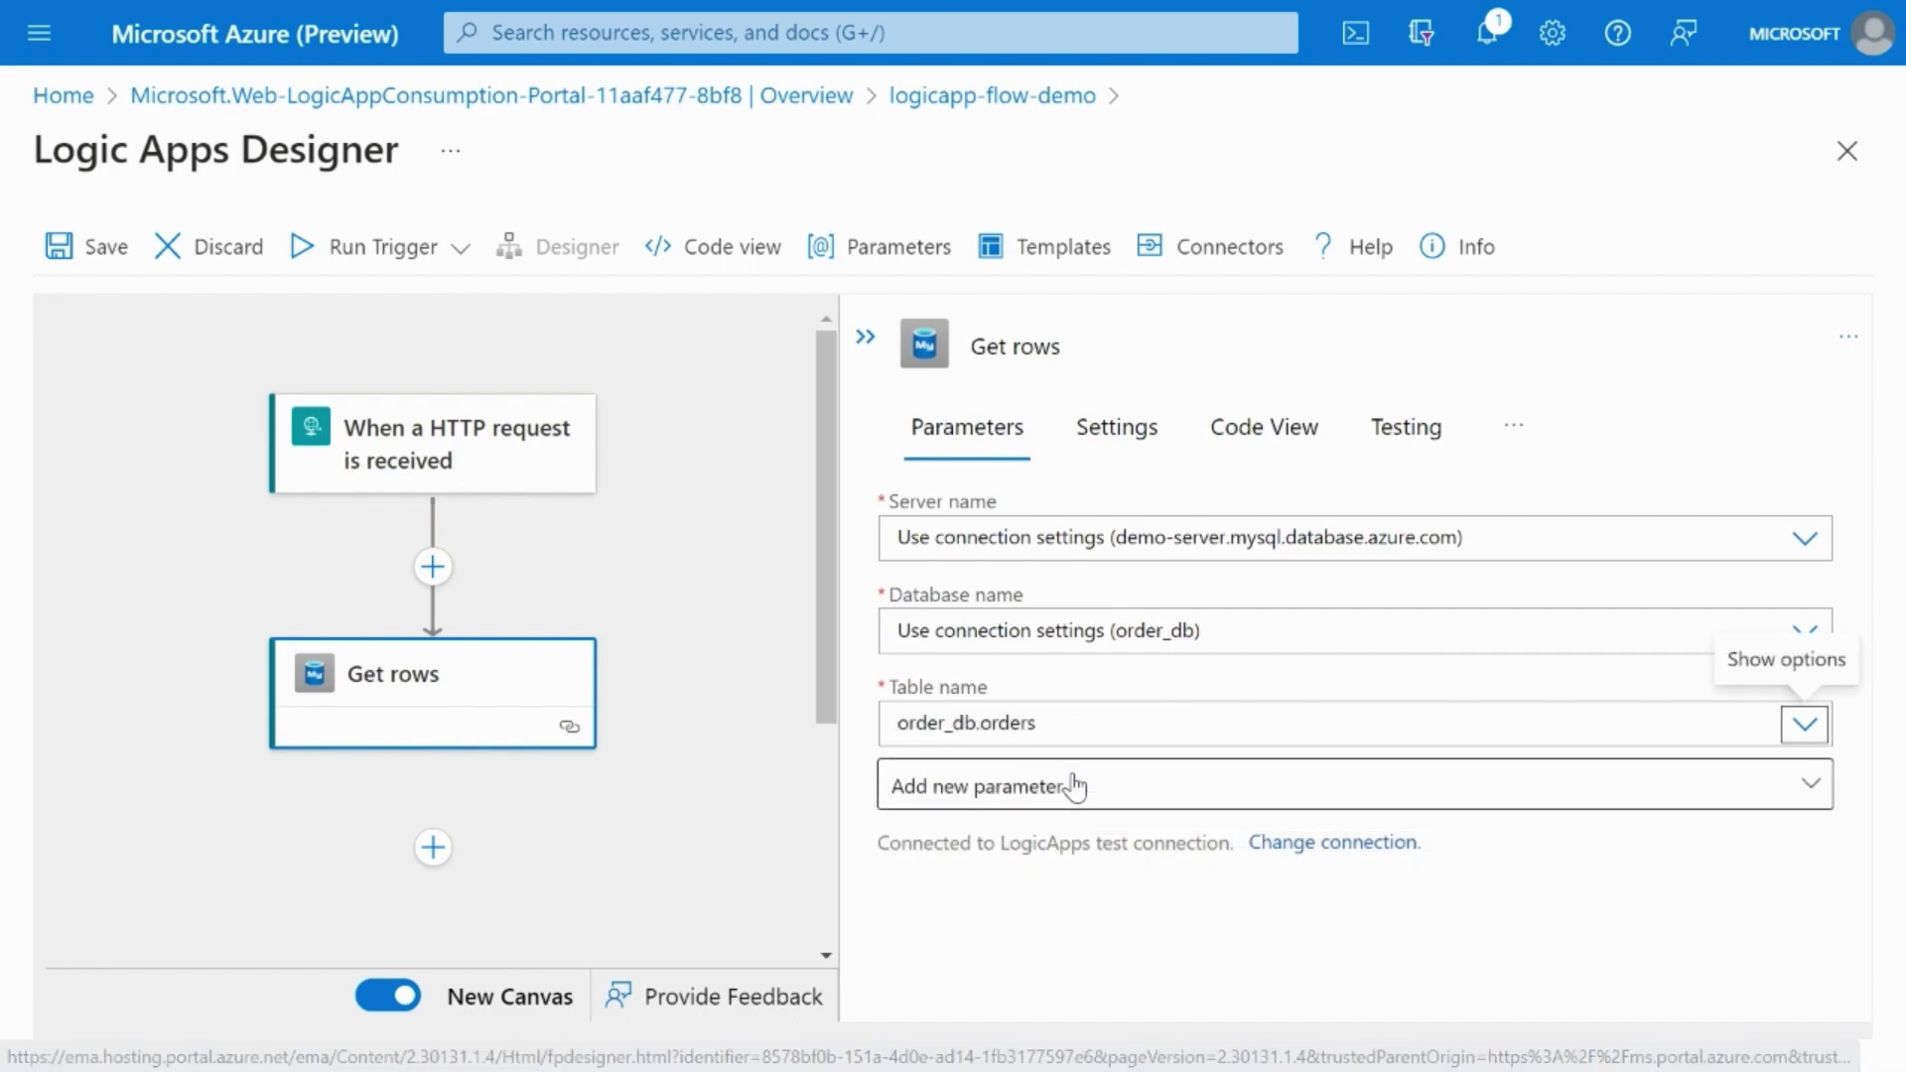
scroll(586, 862, "down", 2)
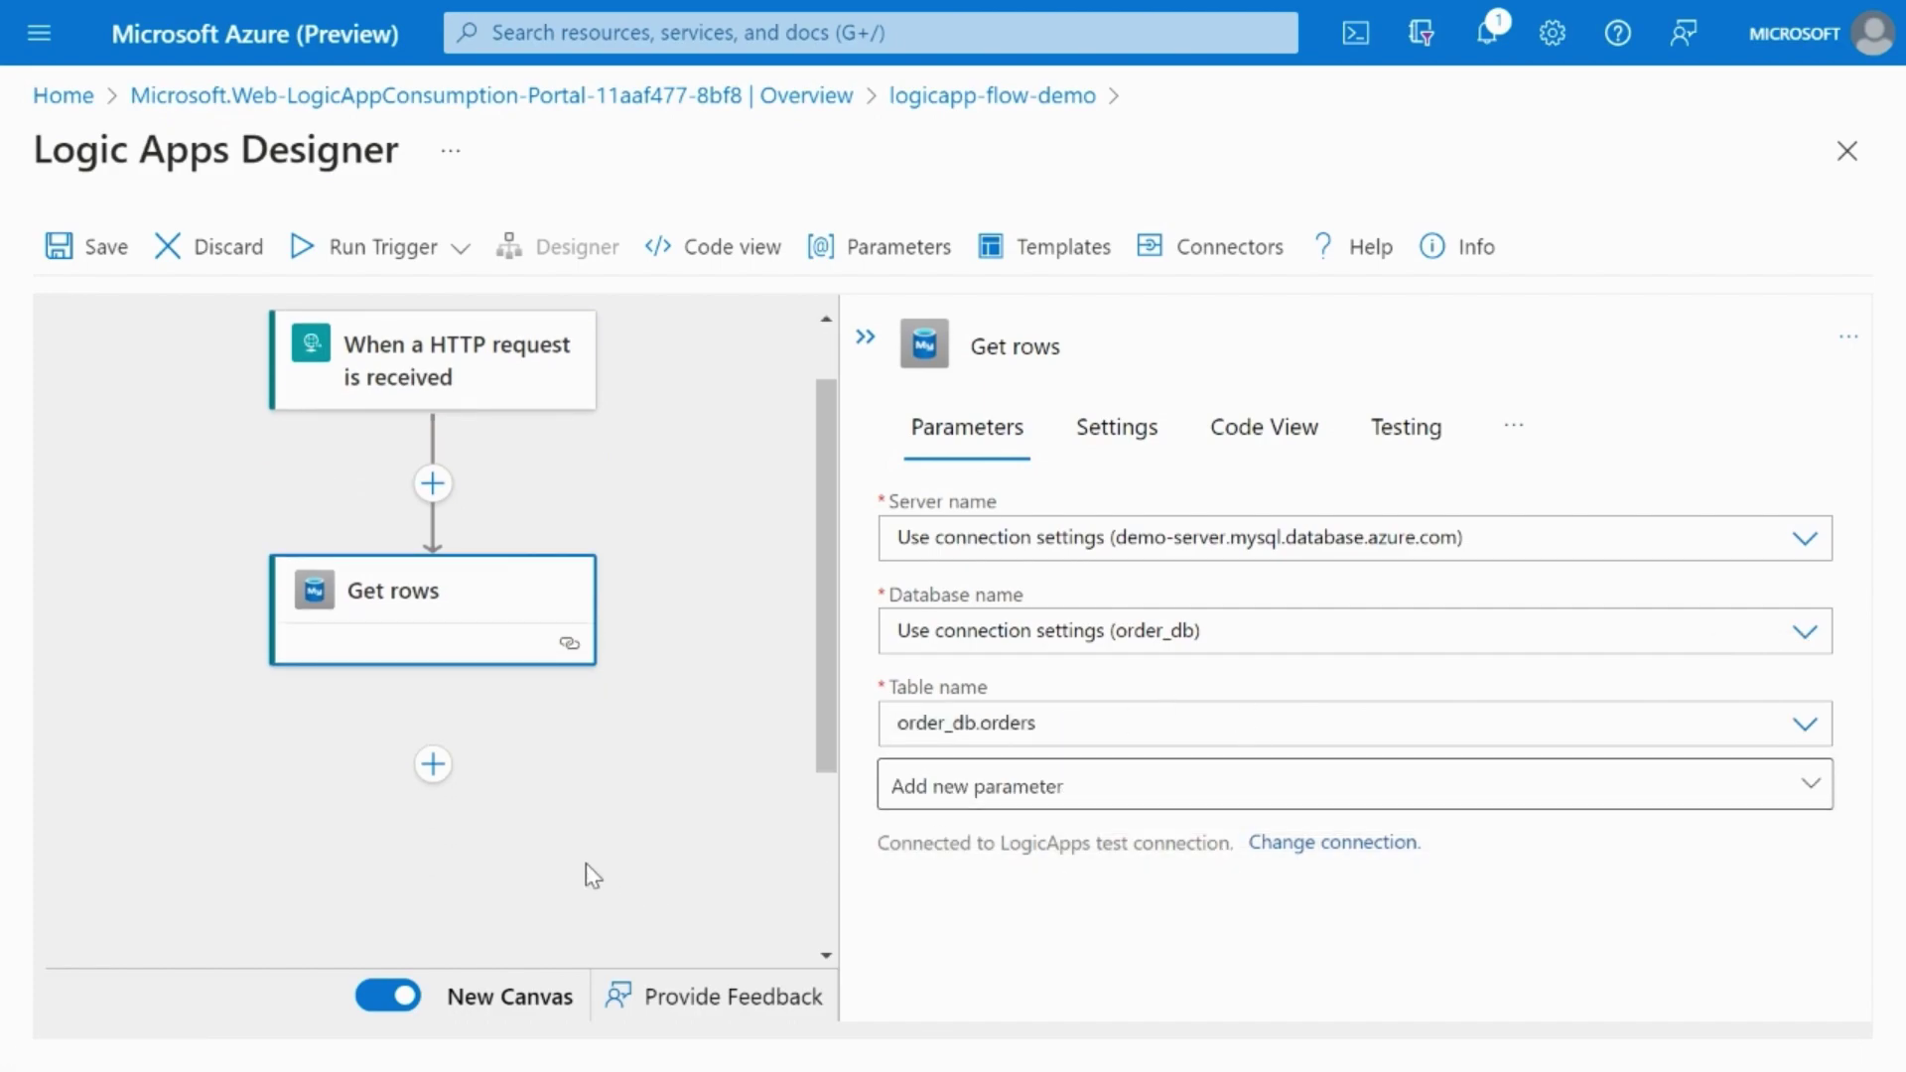
left_click(433, 764)
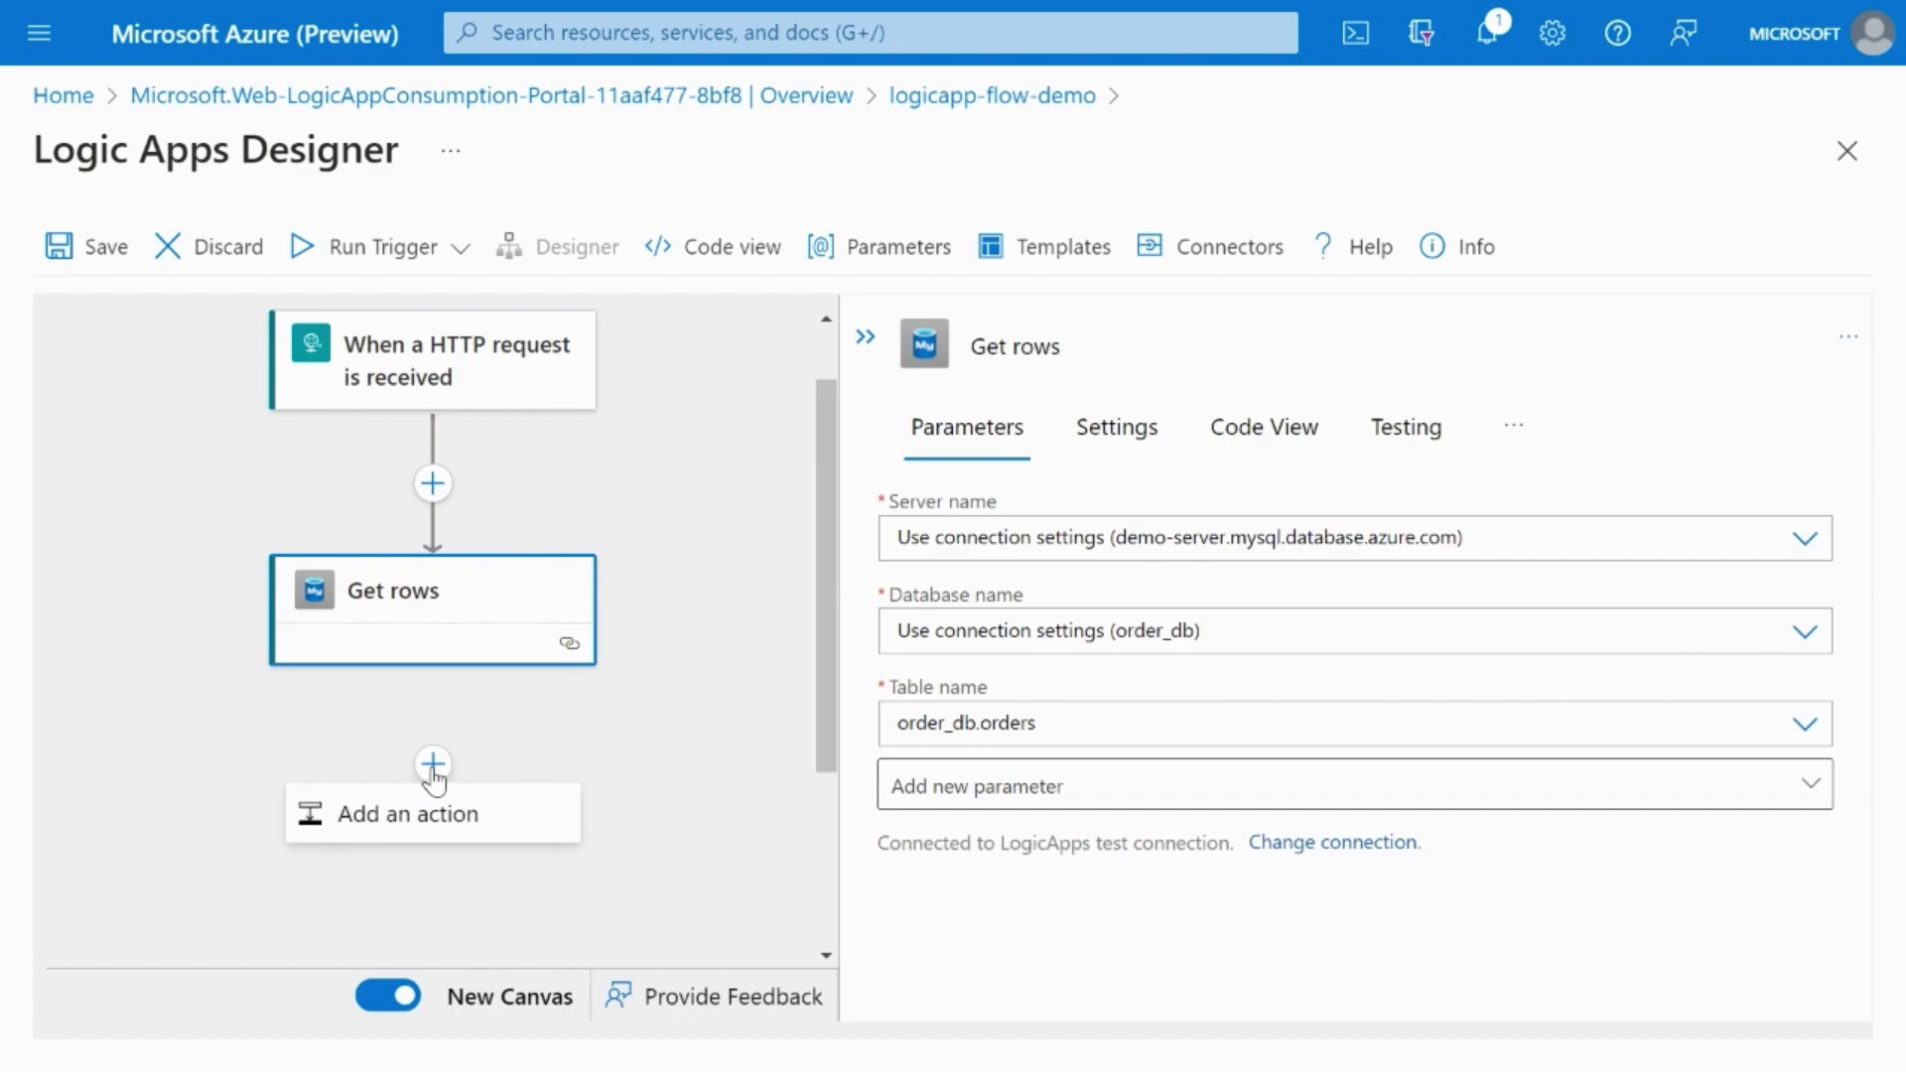
- Add a Response action after Get rows and paste the prepared JSON body
left_click(413, 831)
type("response")
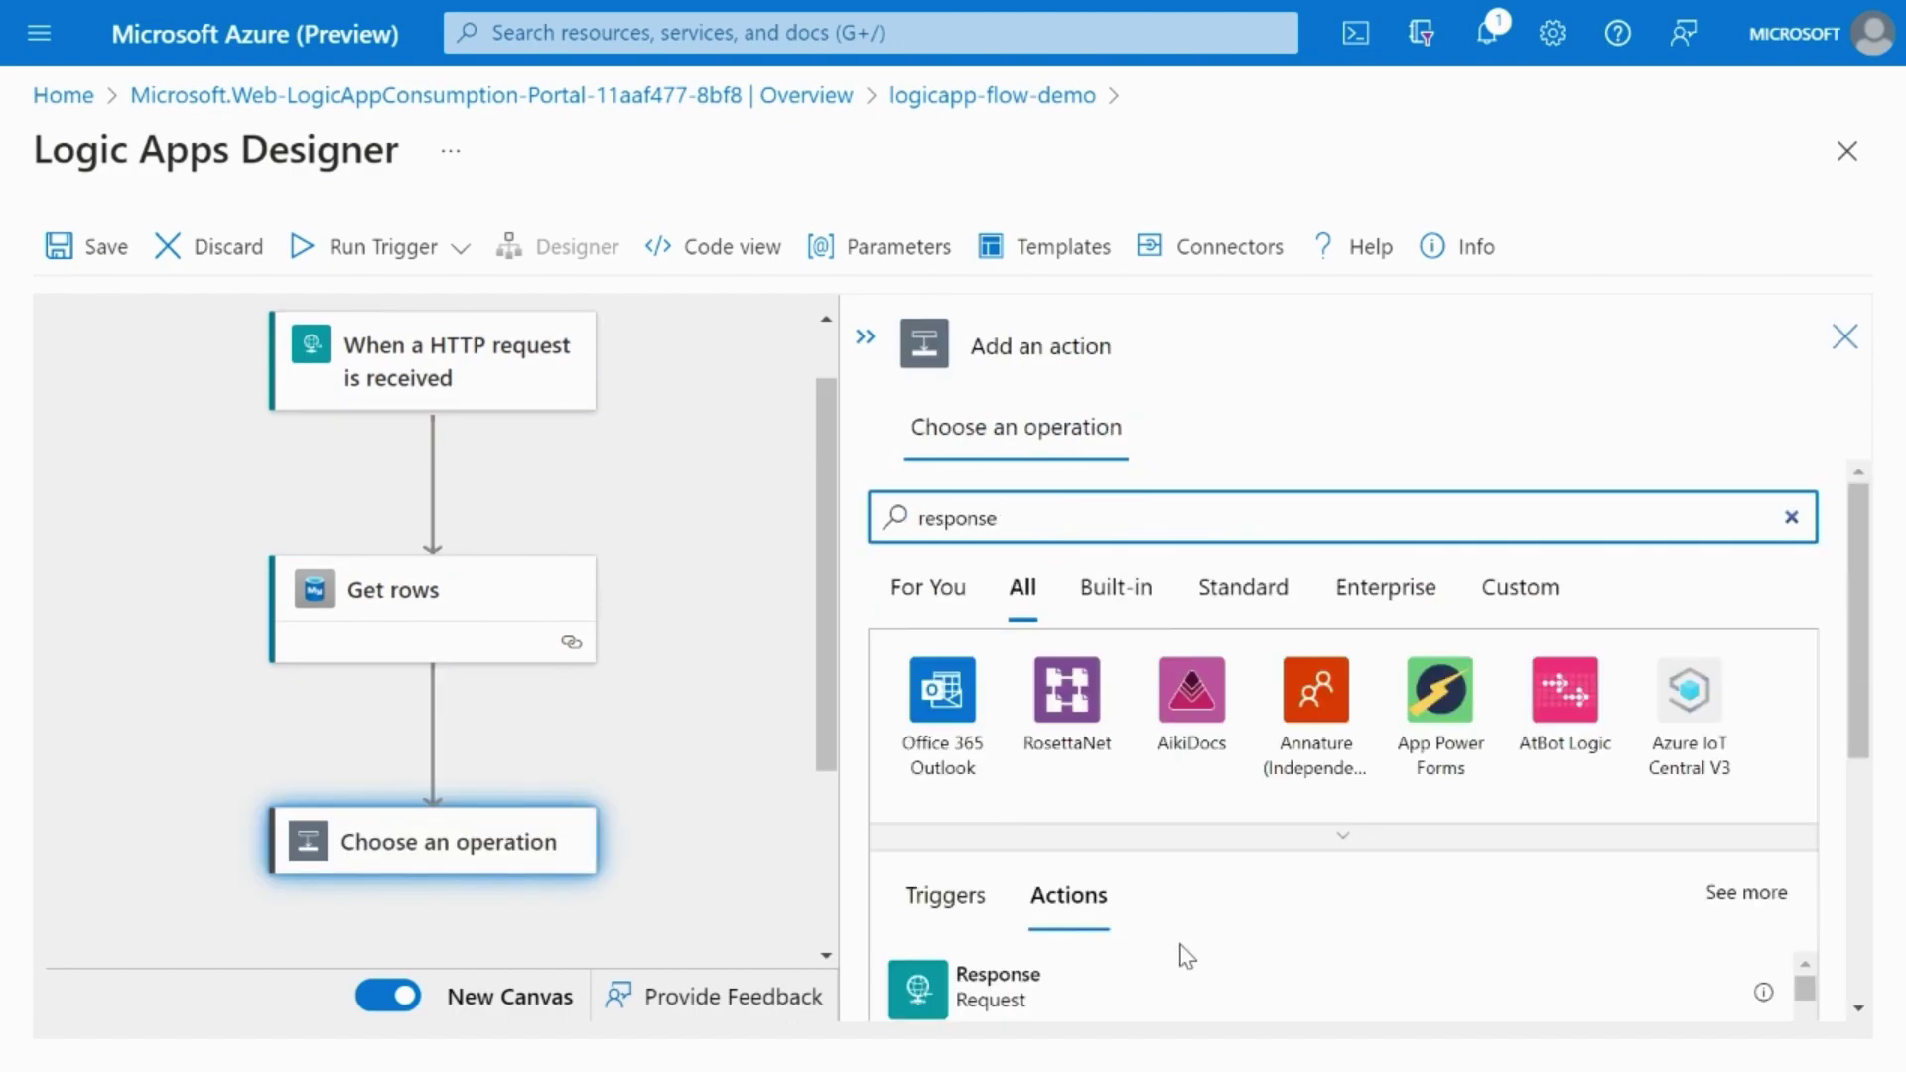
scroll(1181, 953, "down", 1)
left_click(1172, 877)
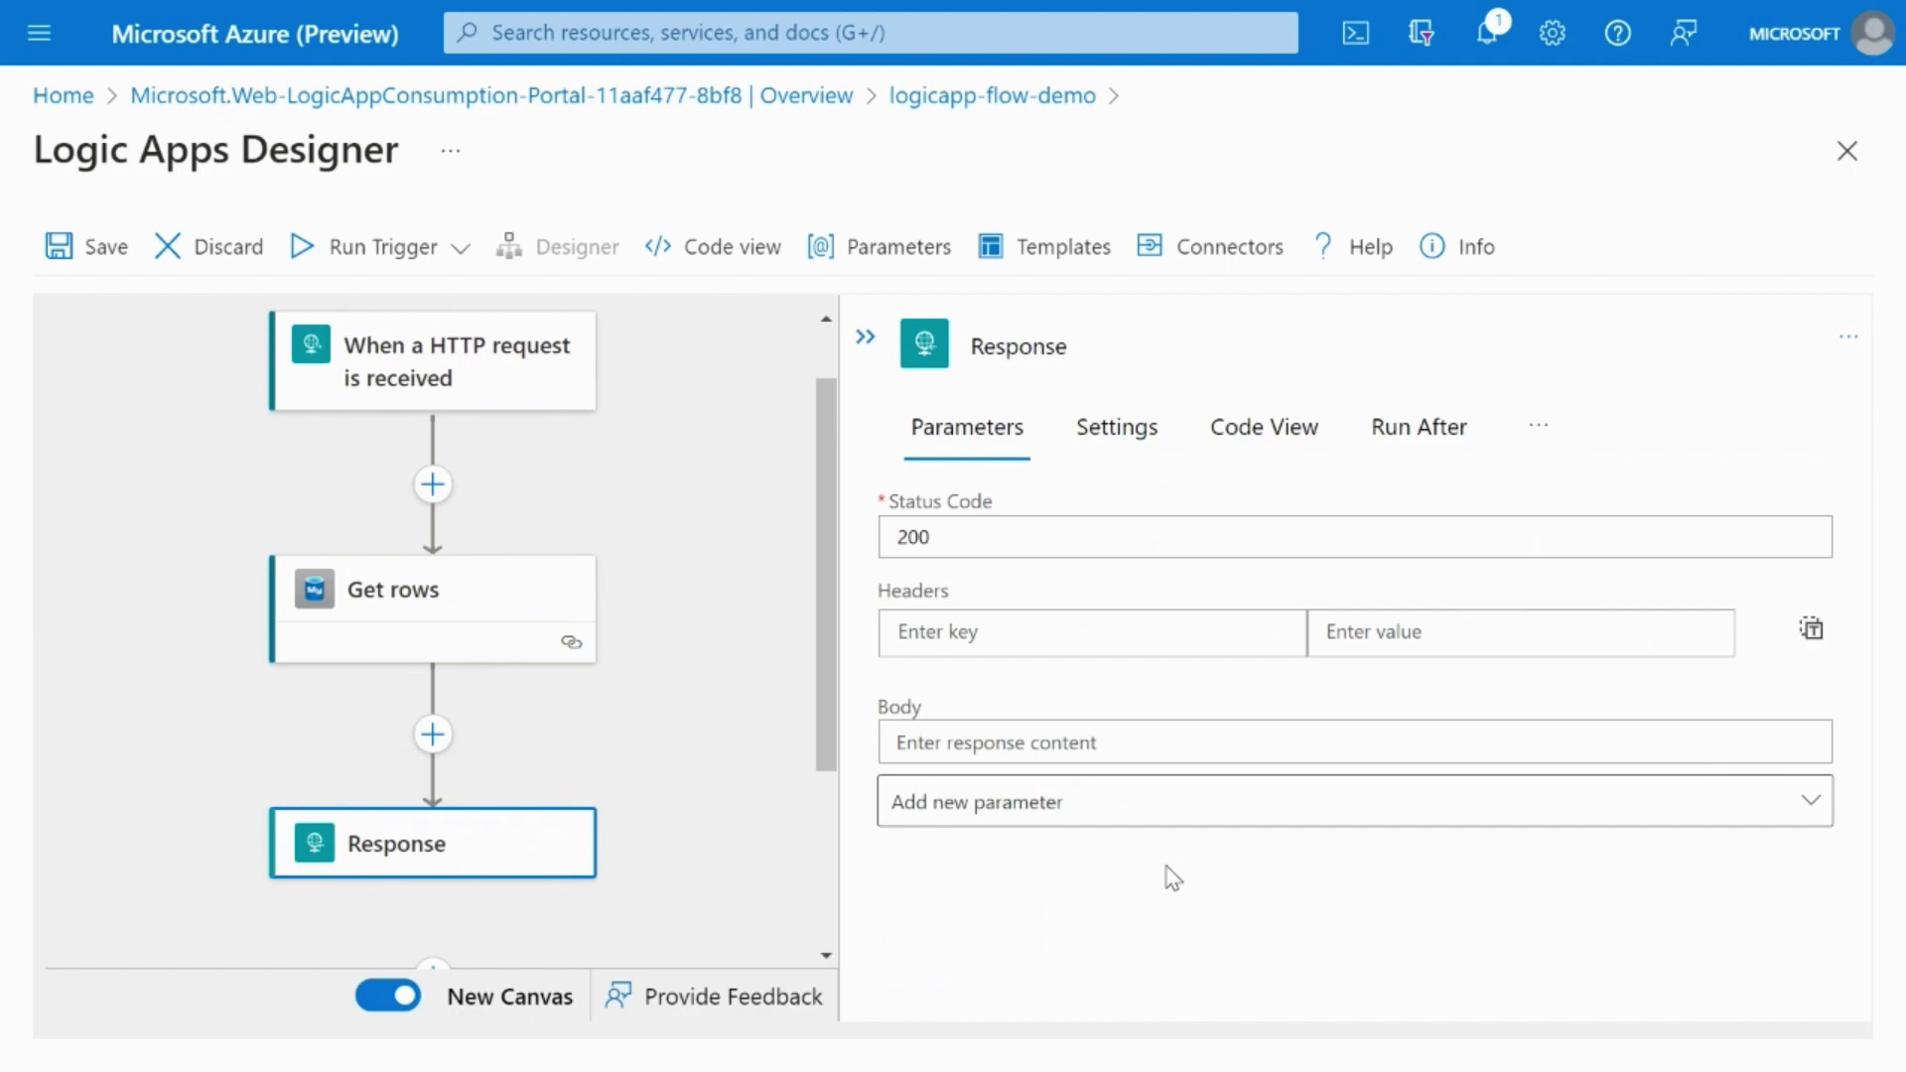
left_click(1112, 739)
key("ctrl+v")
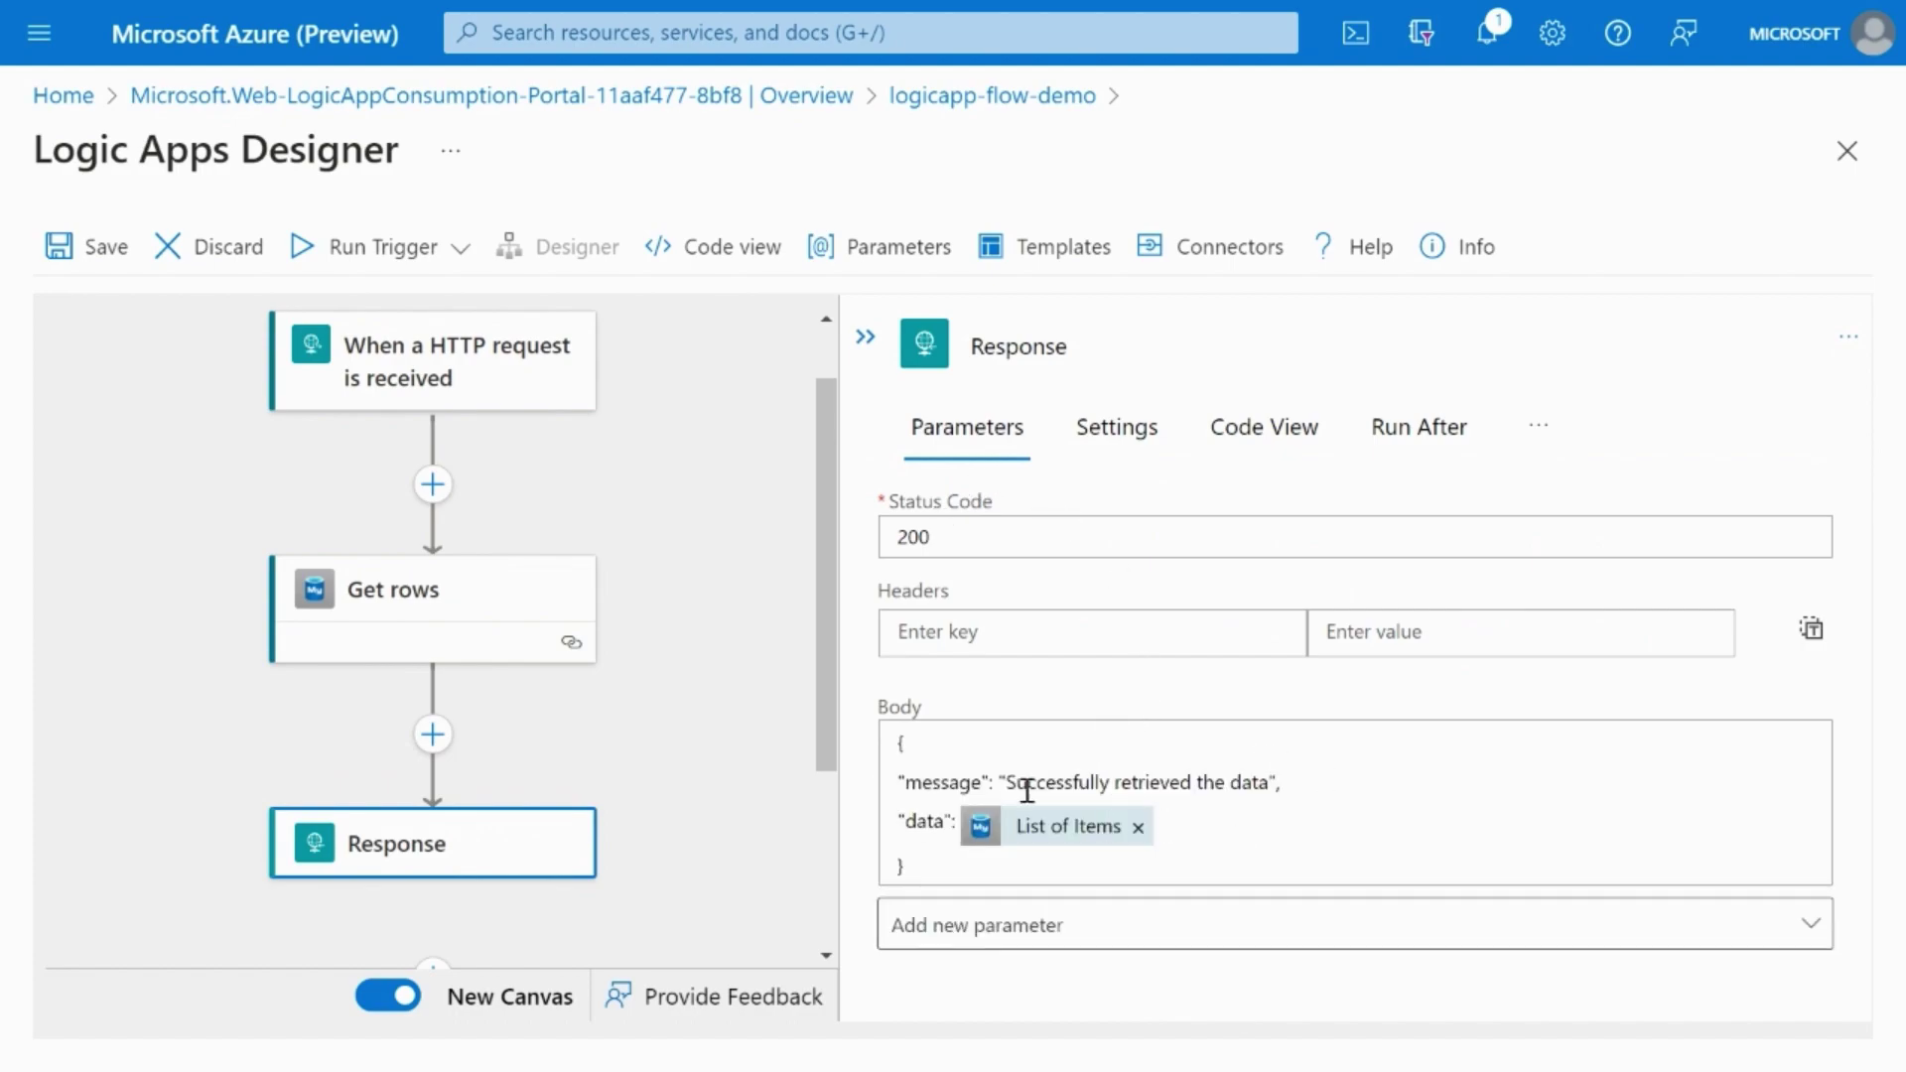
scroll(745, 715, "up", 1)
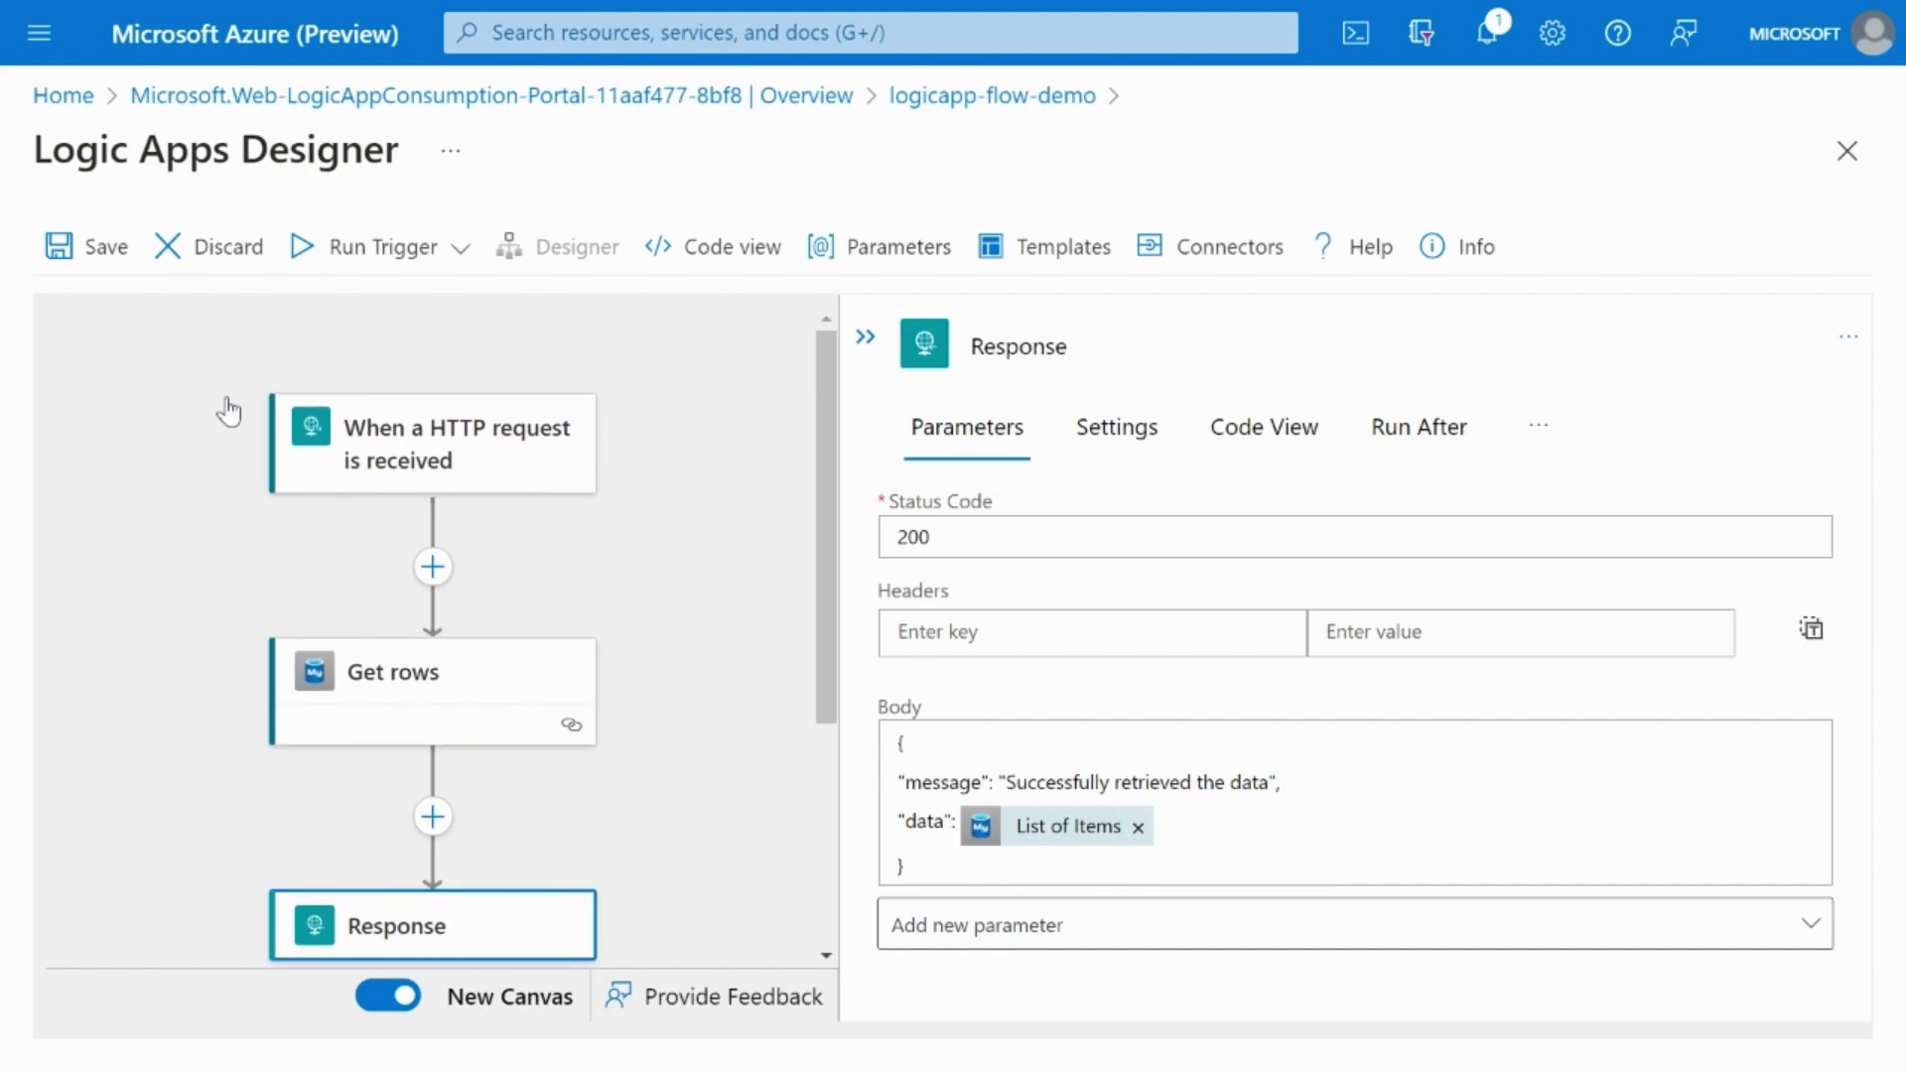
- Save the logic app, copy the trigger's HTTP POST URL, and send the request
left_click(58, 245)
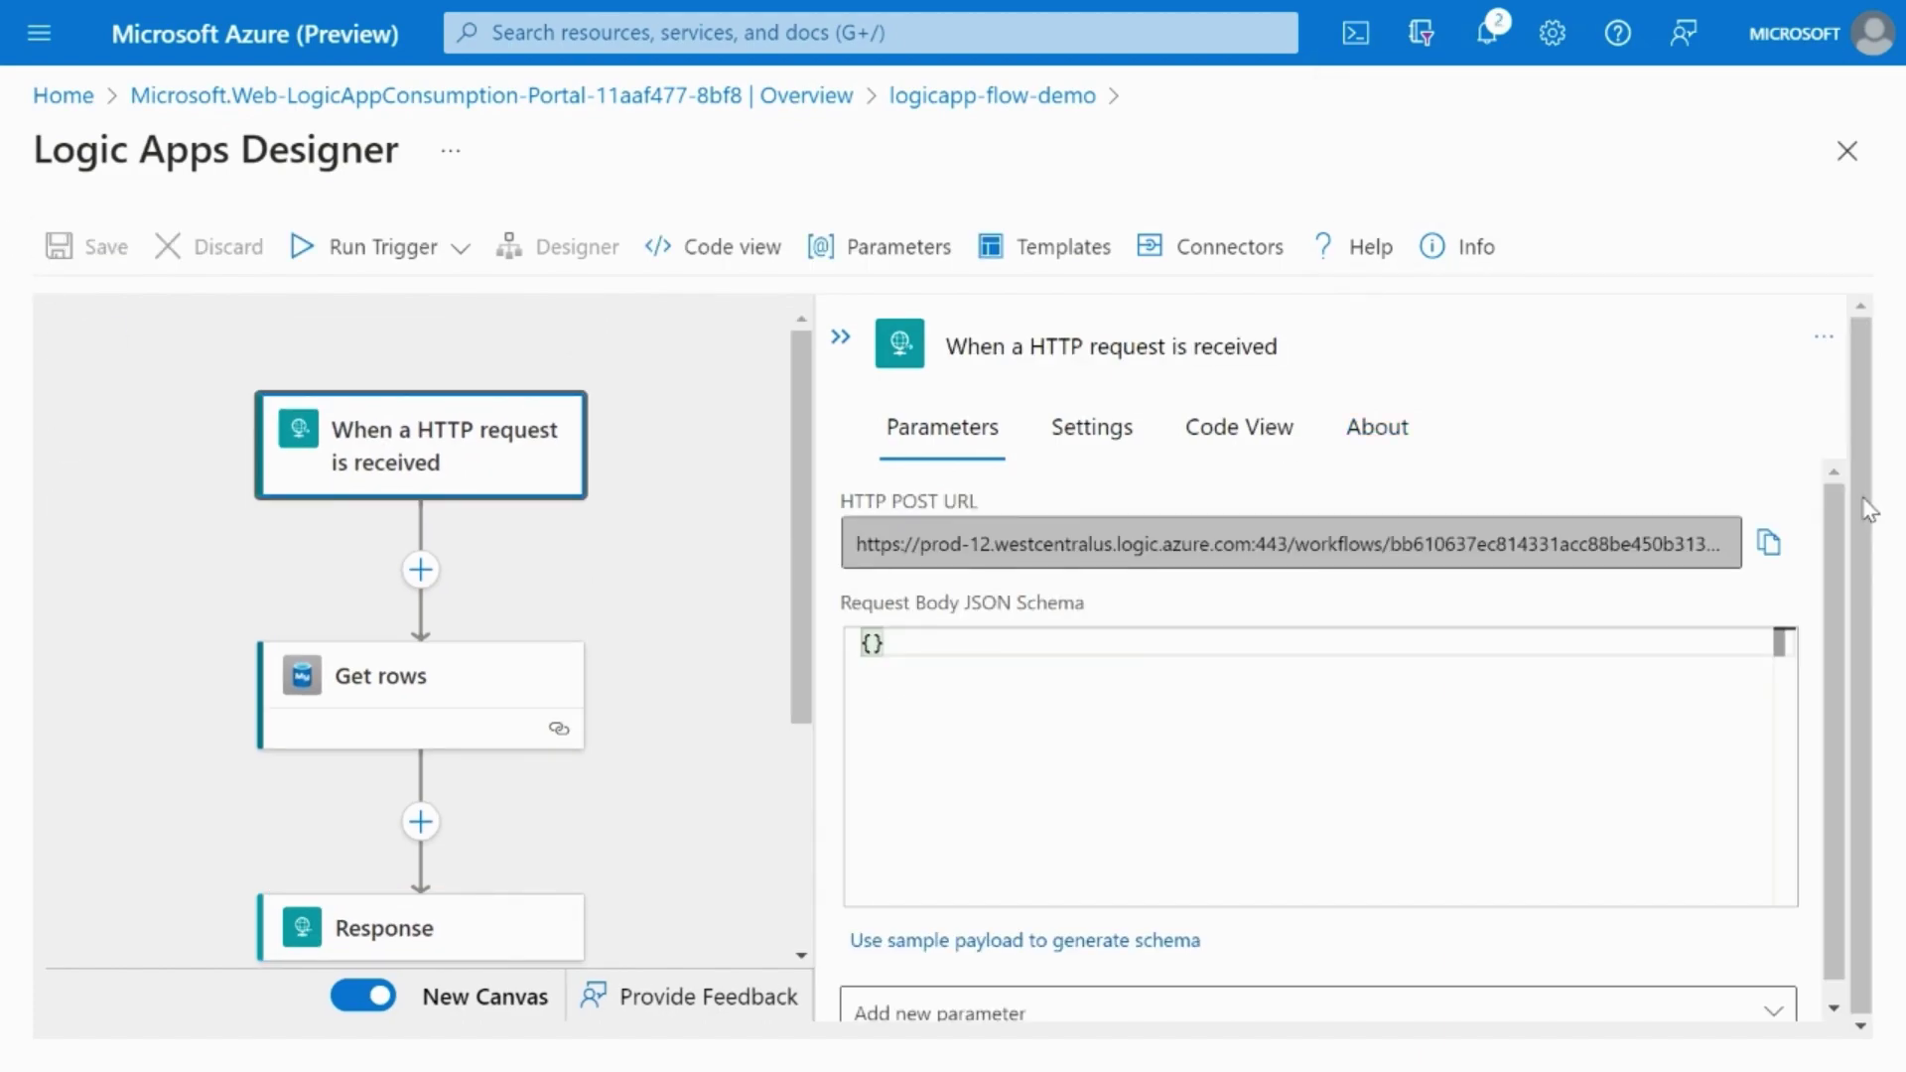
left_click(1767, 543)
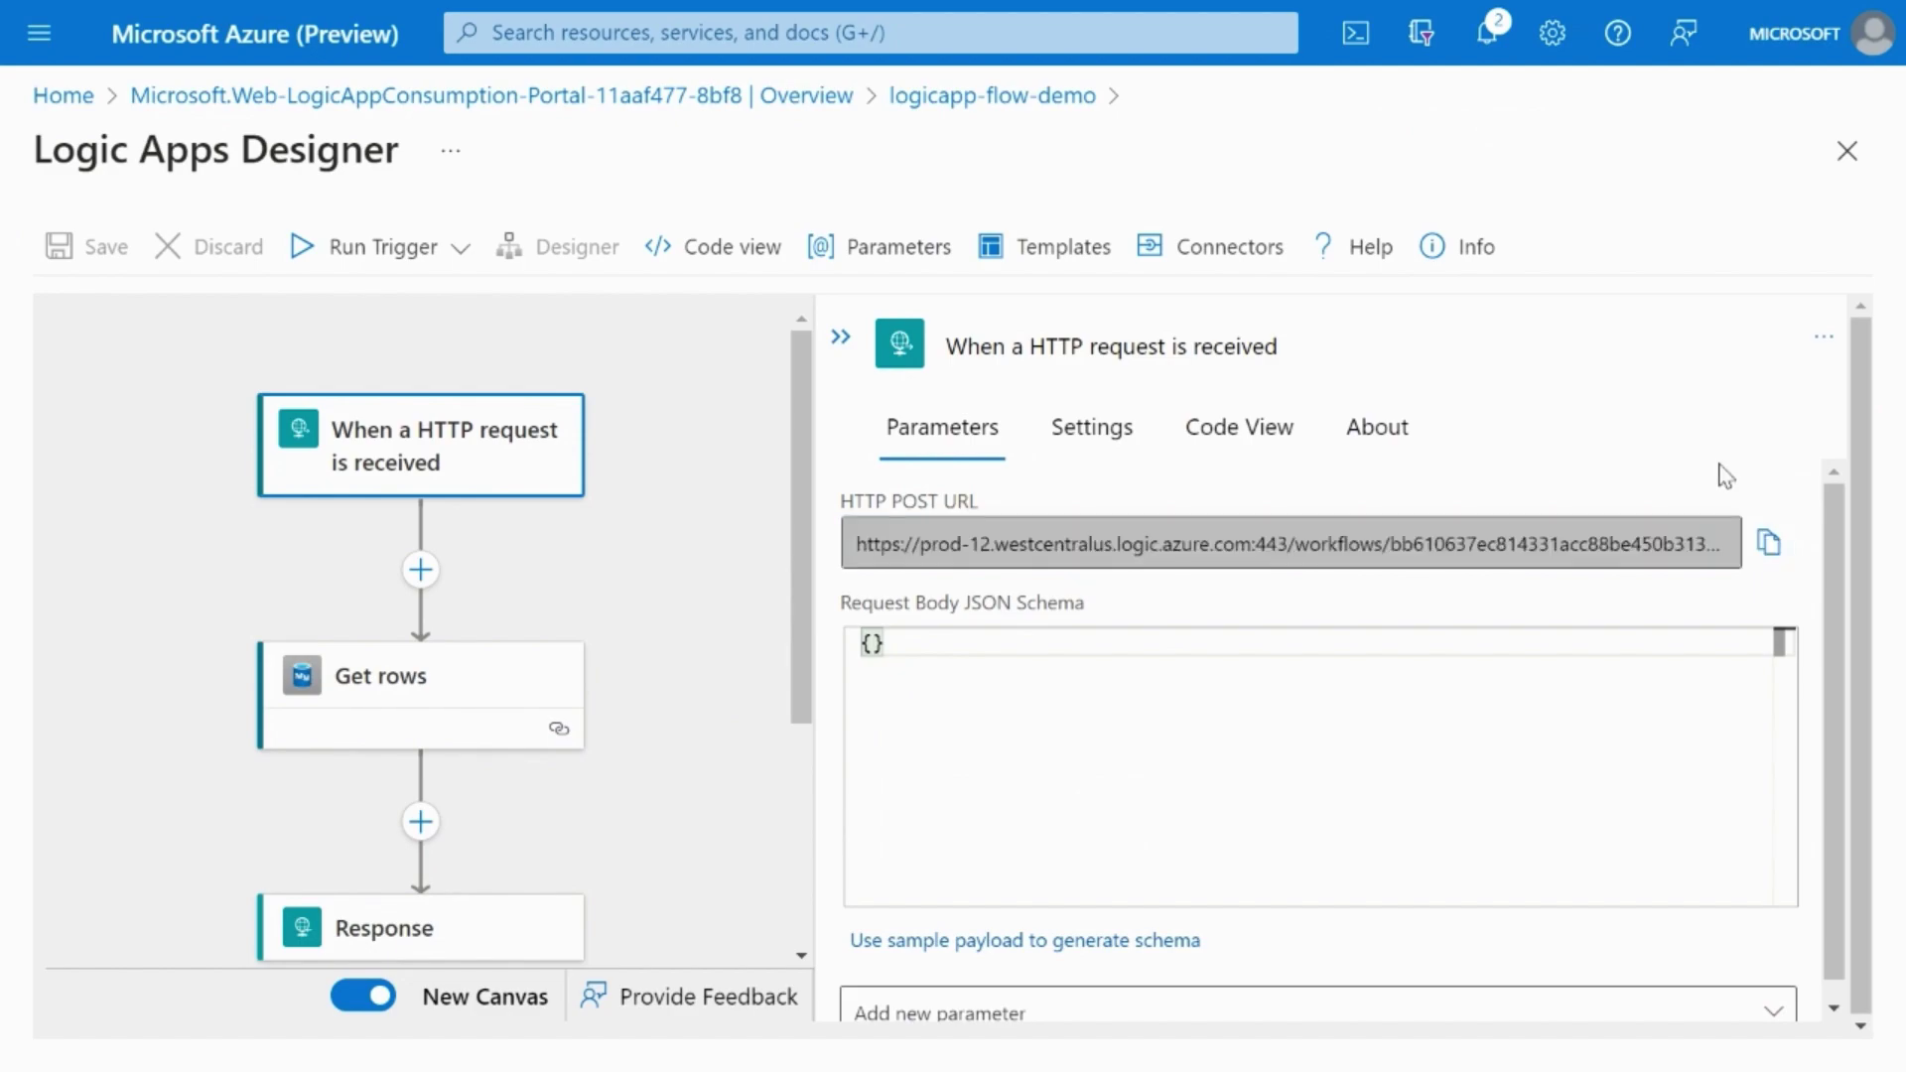
left_click(1694, 323)
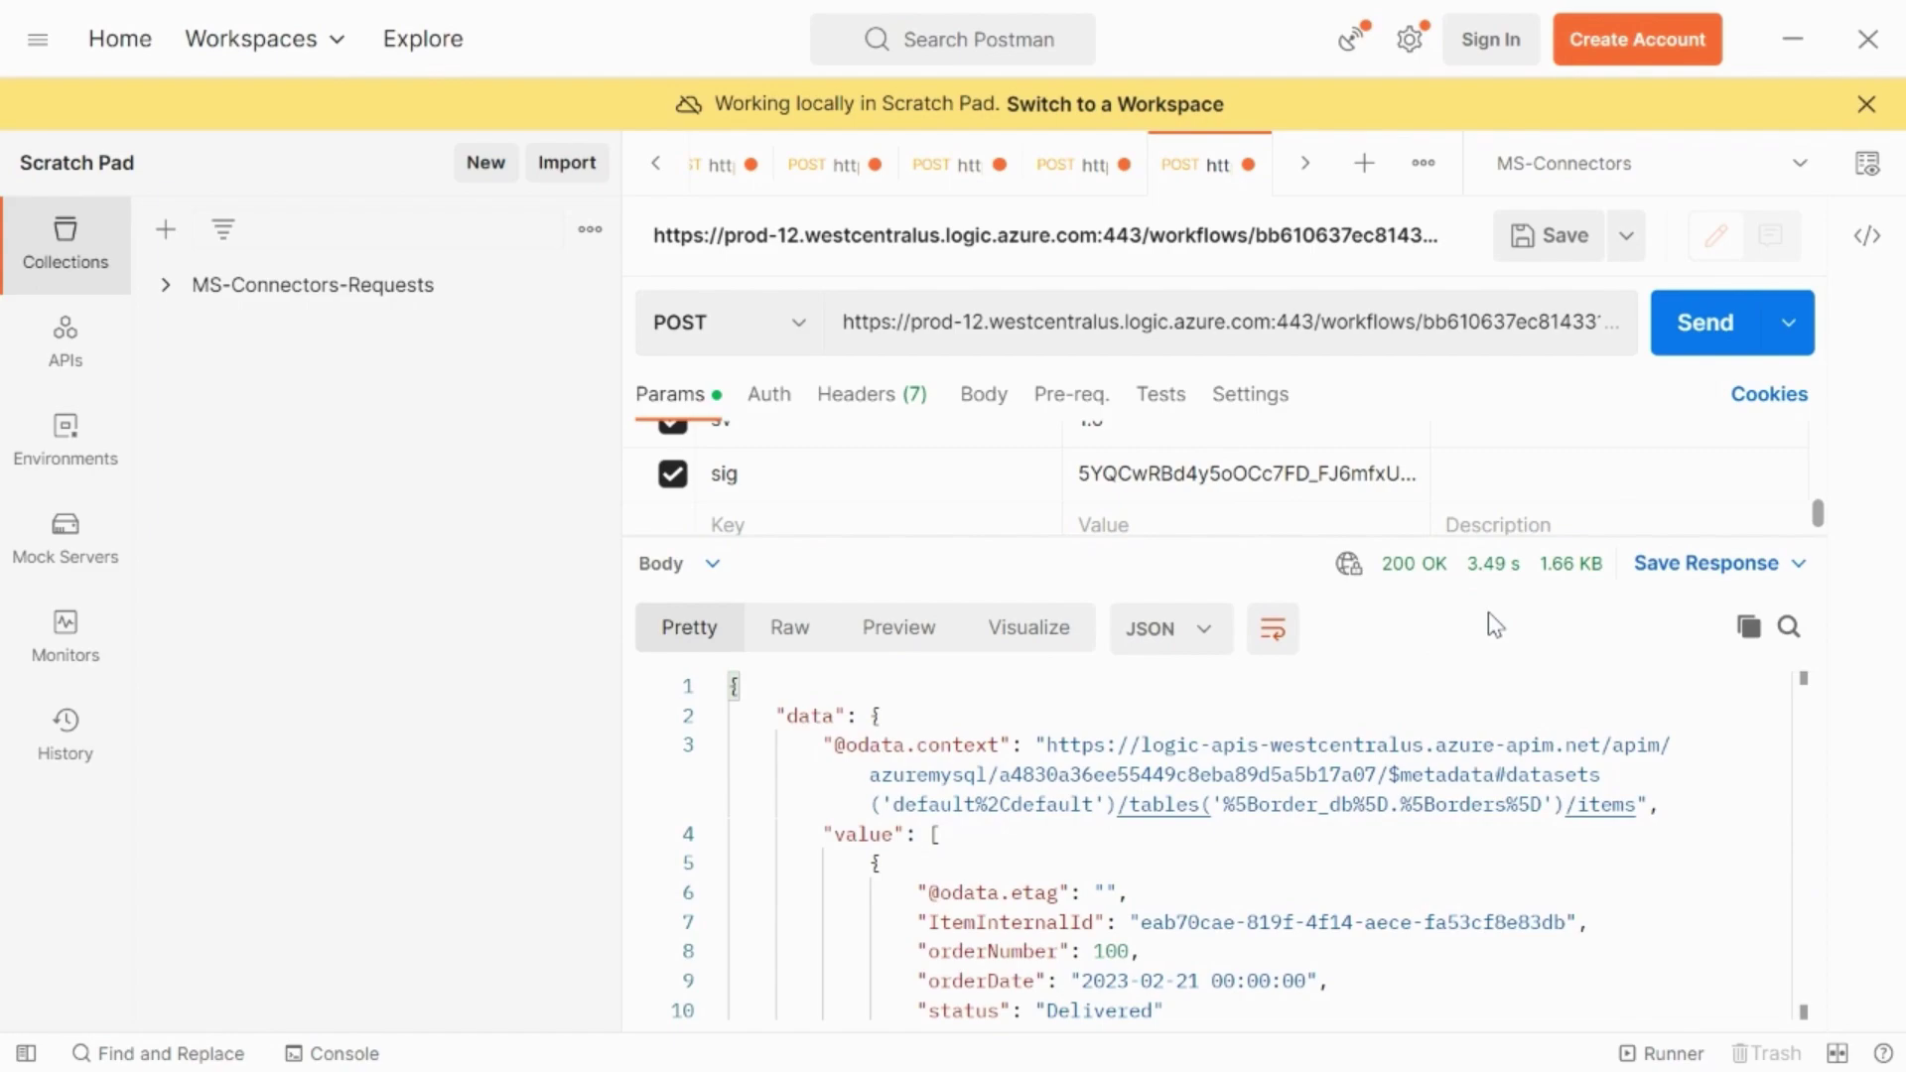
- Review the 200 OK JSON listing orders 100 and 101 with 'Successfully retrieved the data'
scroll(1443, 851, "down", 5)
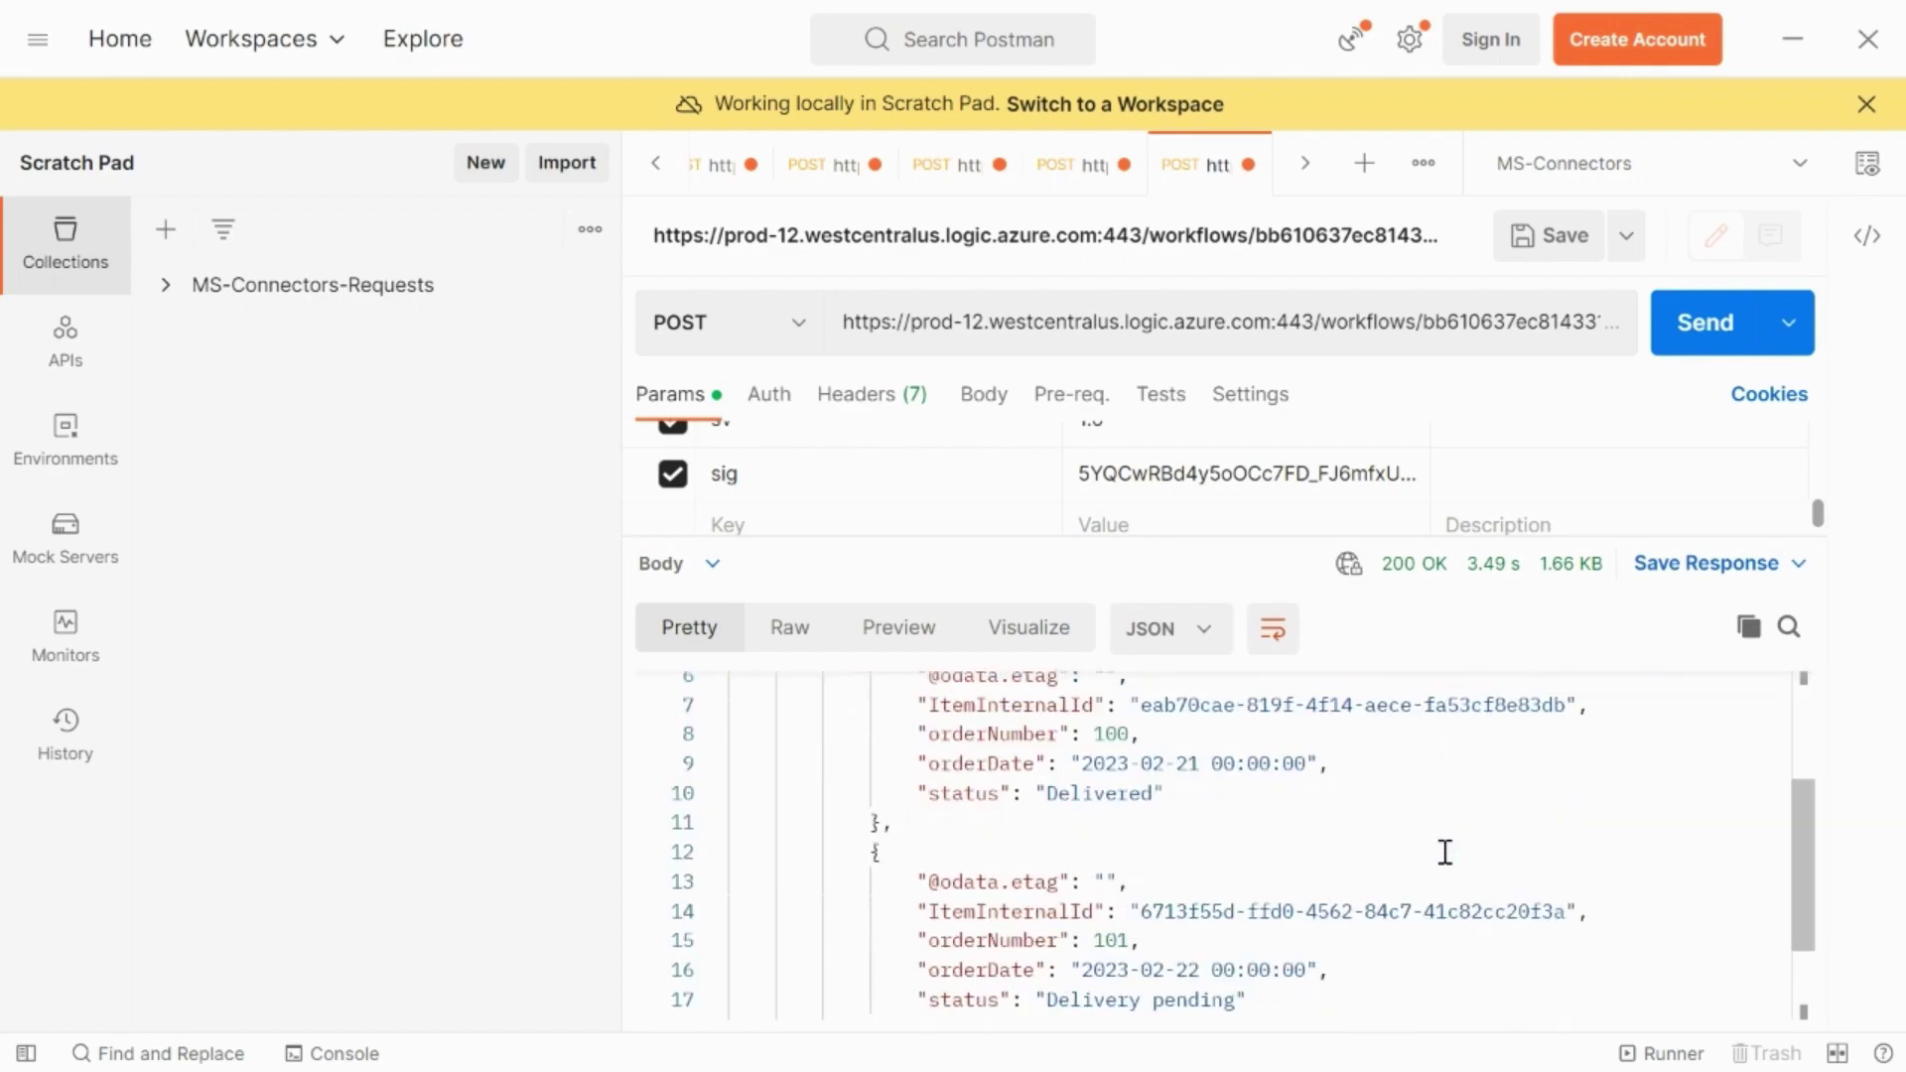
scroll(1442, 851, "up", 5)
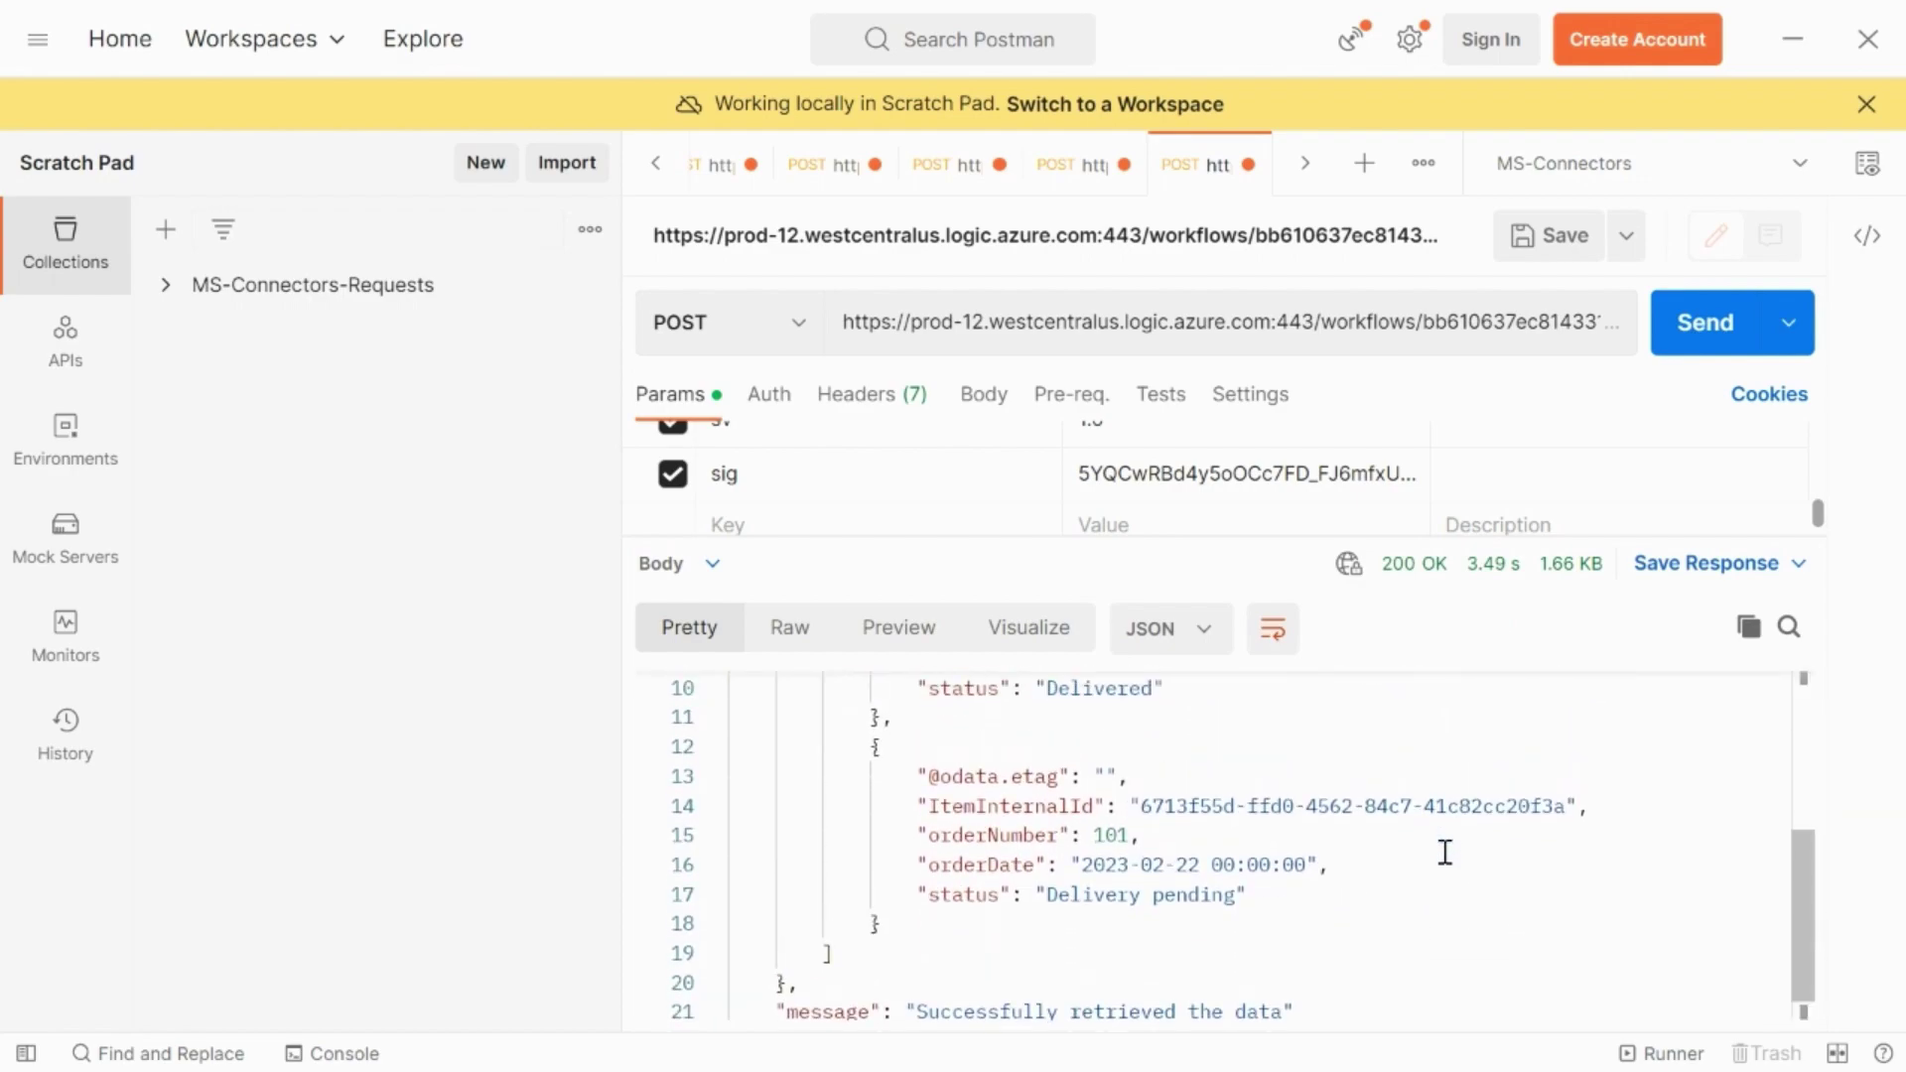